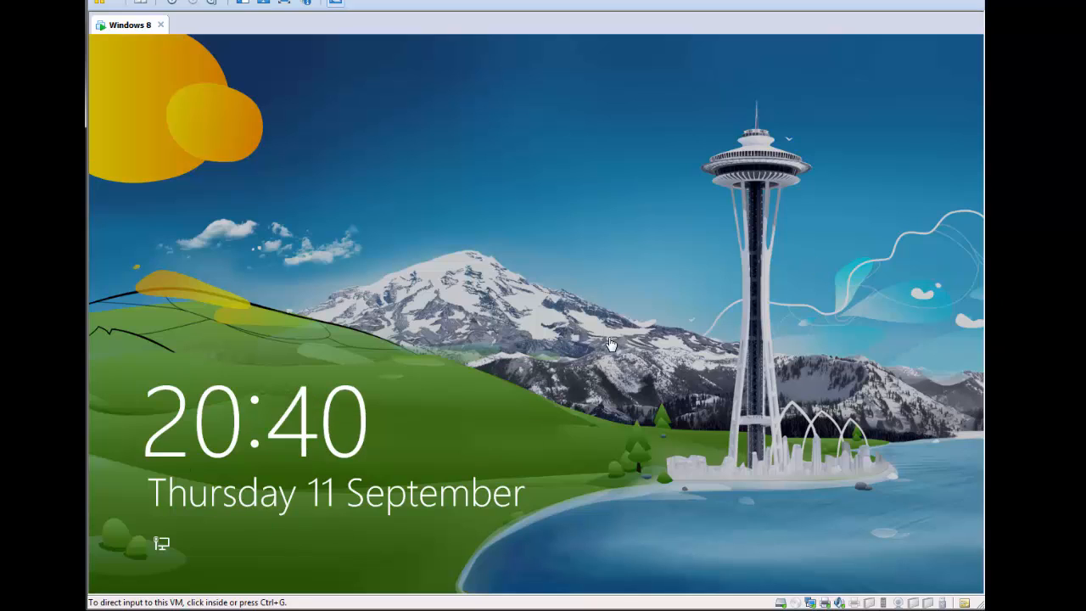
Step: Lift the VM's lock screen and sign in with the account password to reach the desktop
left_click(598, 259)
key("ctrl+alt")
left_click(527, 289)
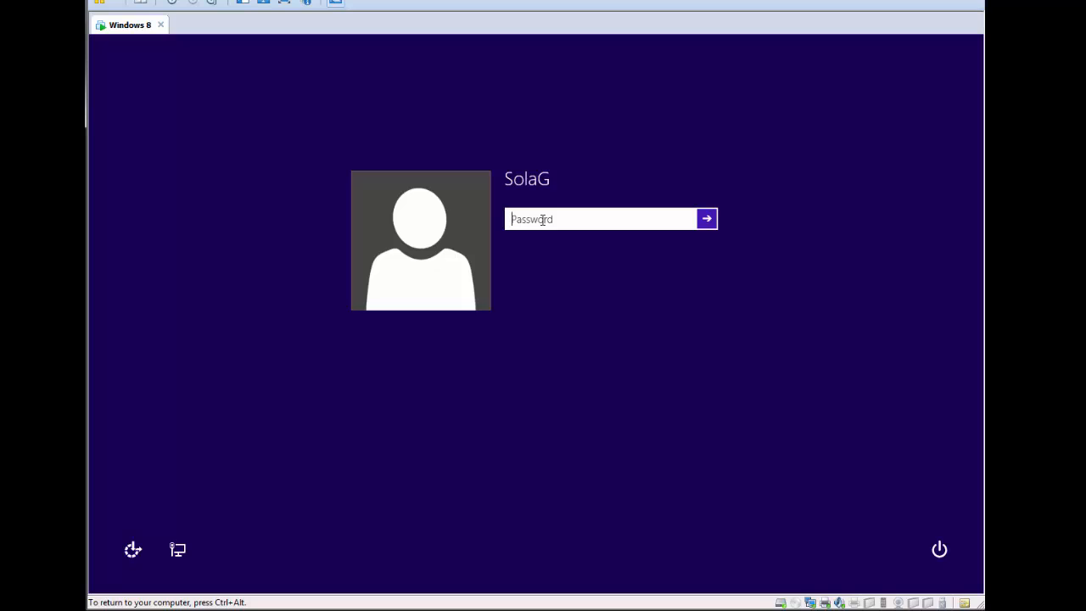
type("••••")
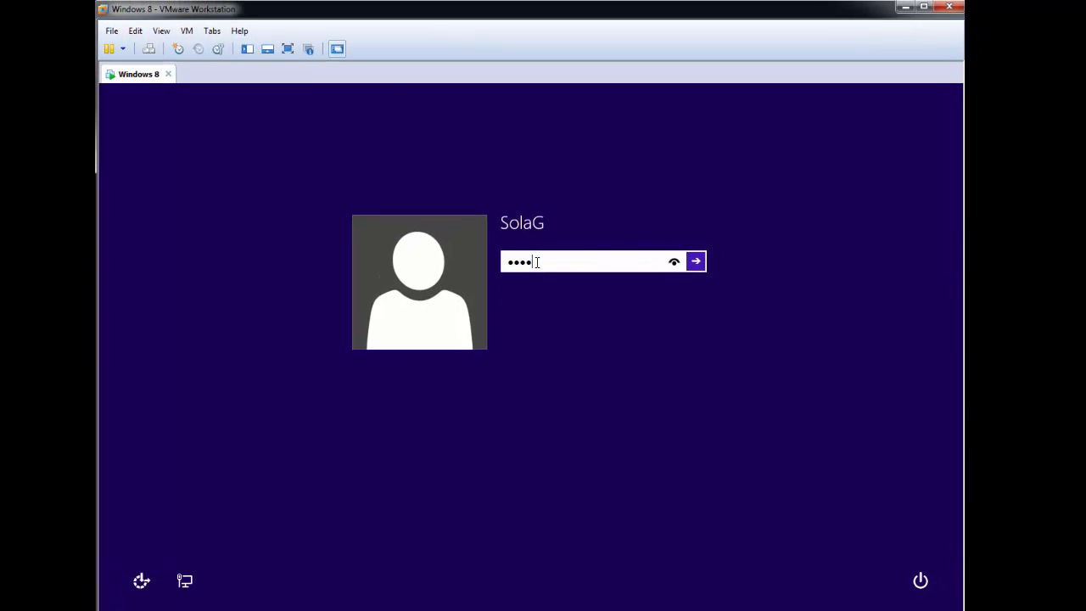
type("•••••")
key("Return")
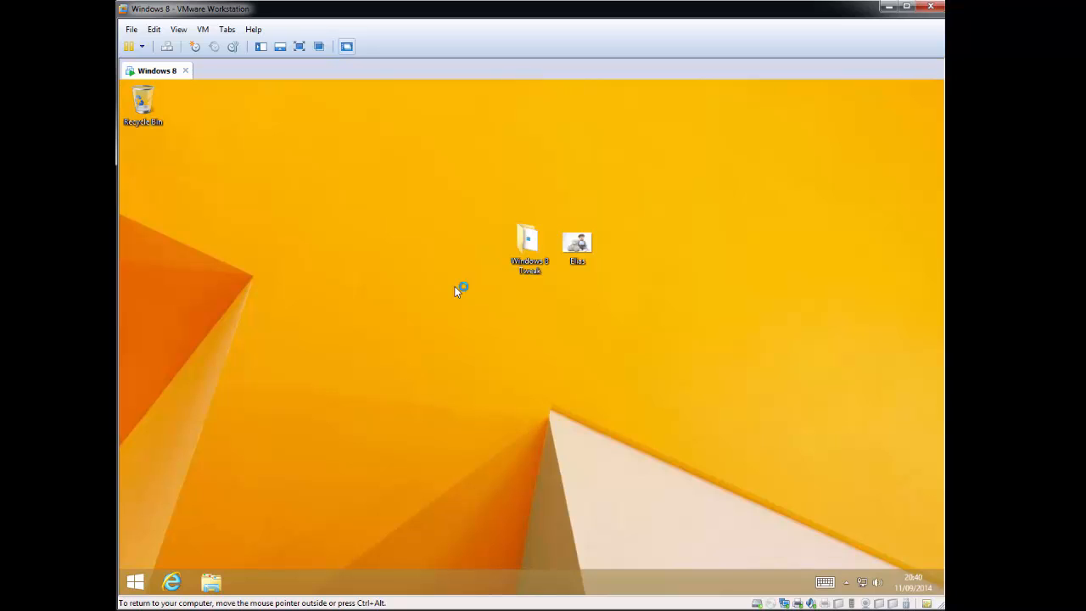
left_click(135, 582)
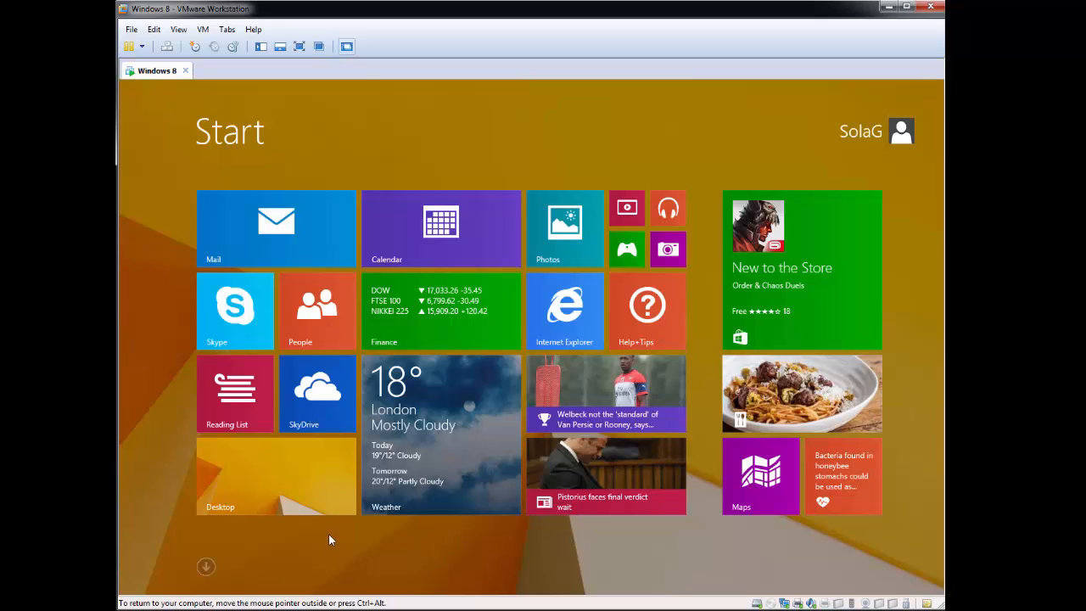
left_click(310, 491)
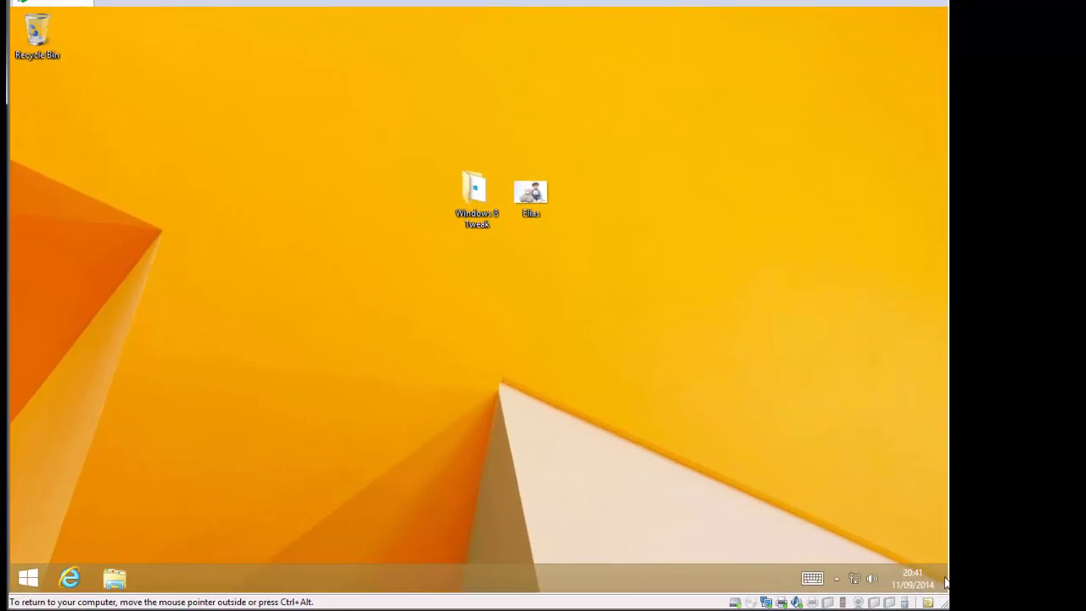
Step: Search for gpedit.msc from the Charms bar and launch the Local Group Policy Editor
mouse_move(944, 585)
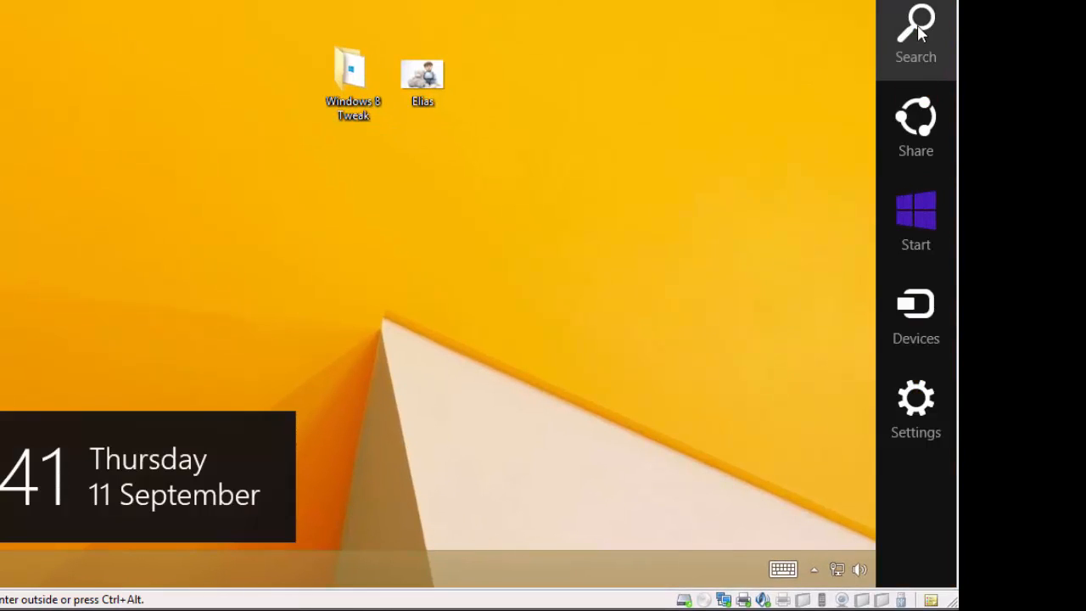
left_click(920, 31)
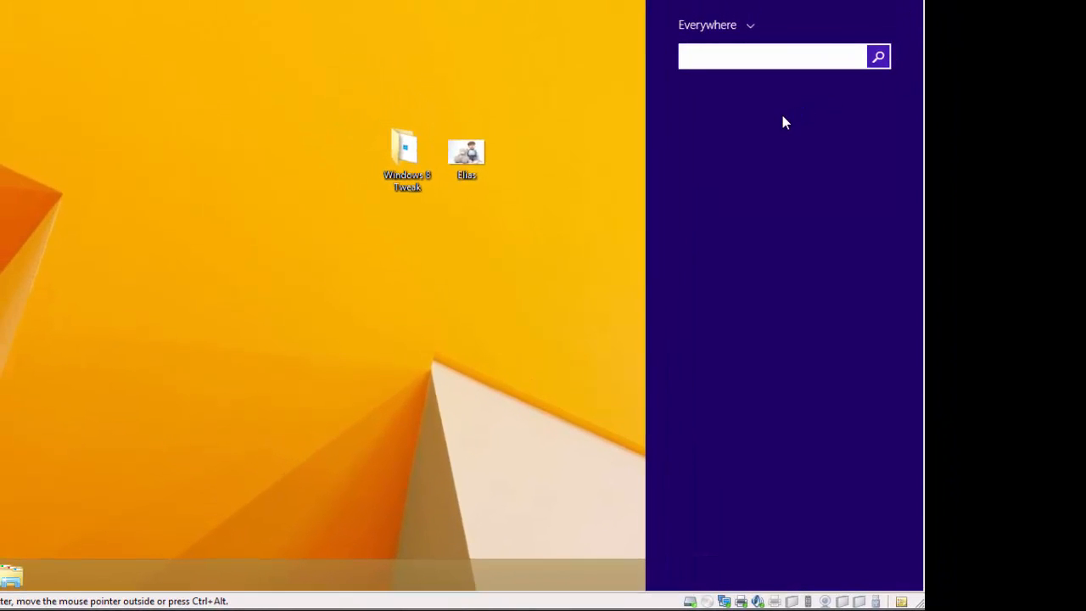
type("gpedit.")
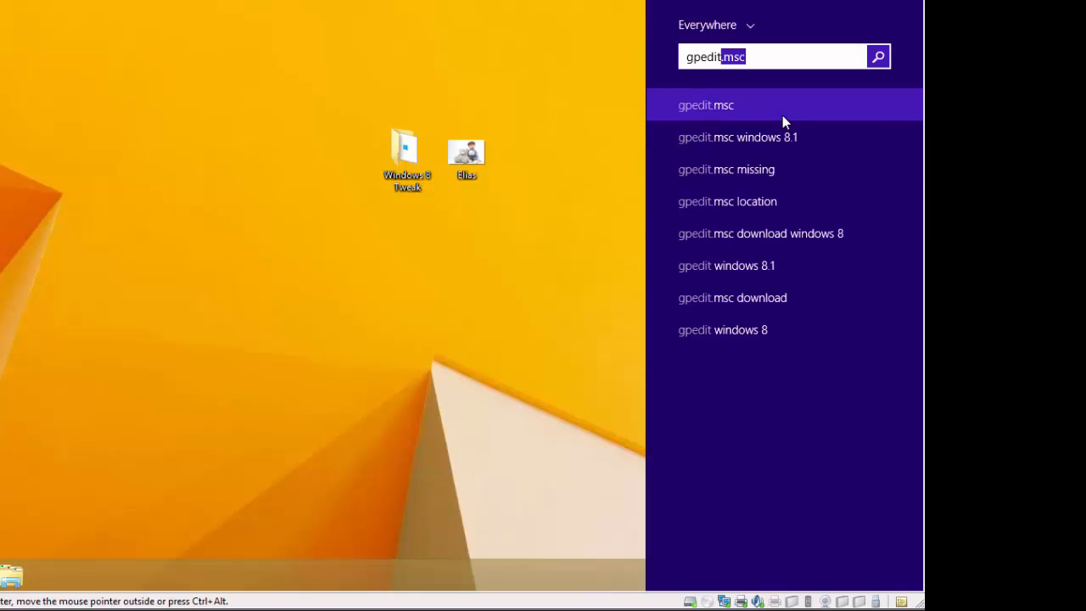
type("msc")
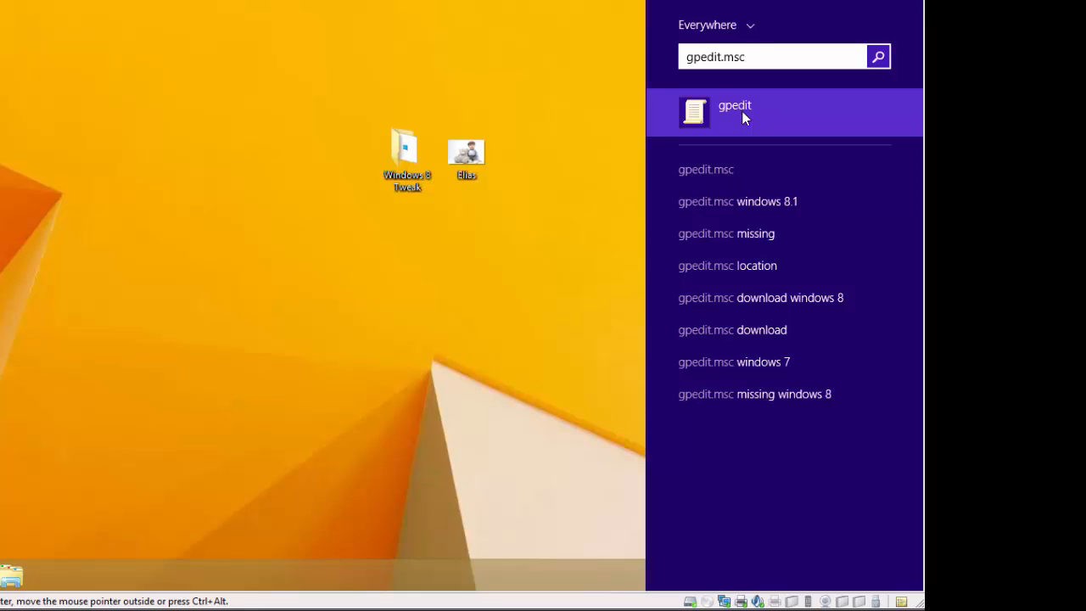
left_click(744, 118)
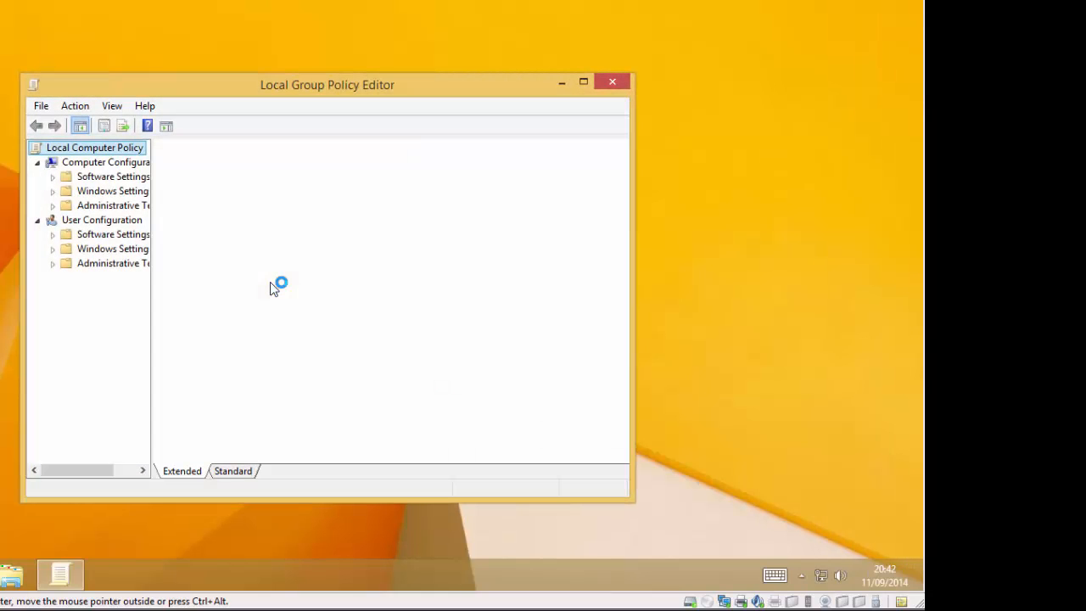
Step: Reposition the editor and browse to Administrative Templates > Control Panel > Personalization
left_click_drag(390, 91, 492, 15)
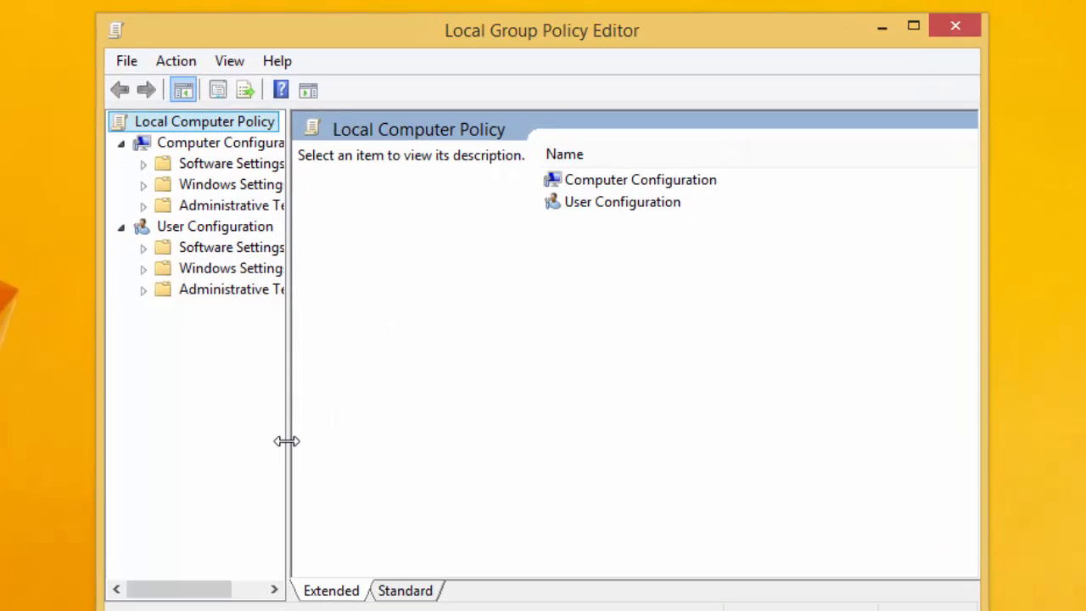
left_click_drag(287, 441, 426, 432)
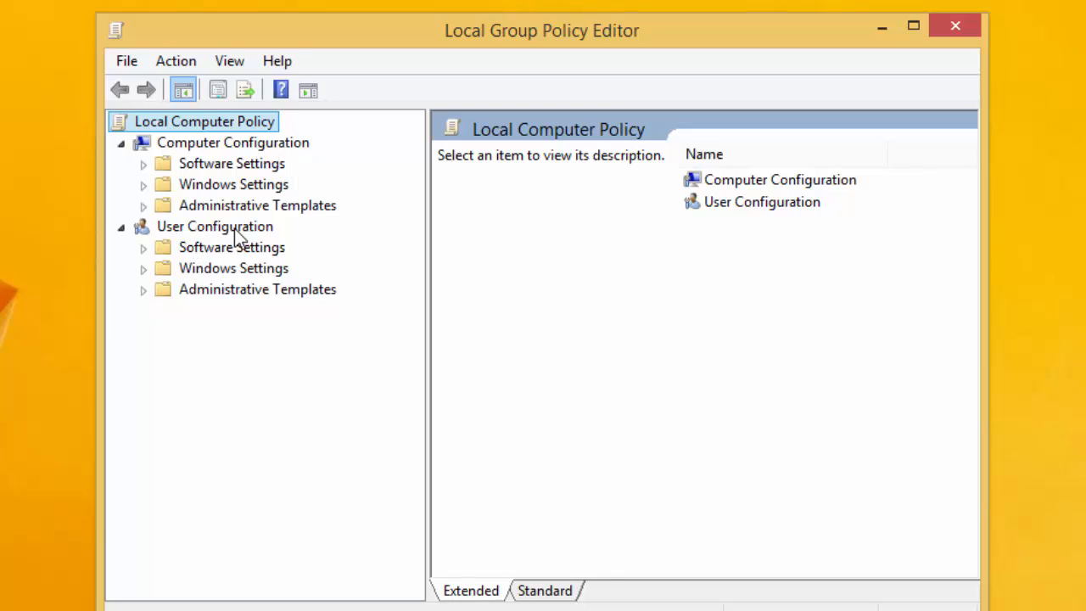
left_click(144, 206)
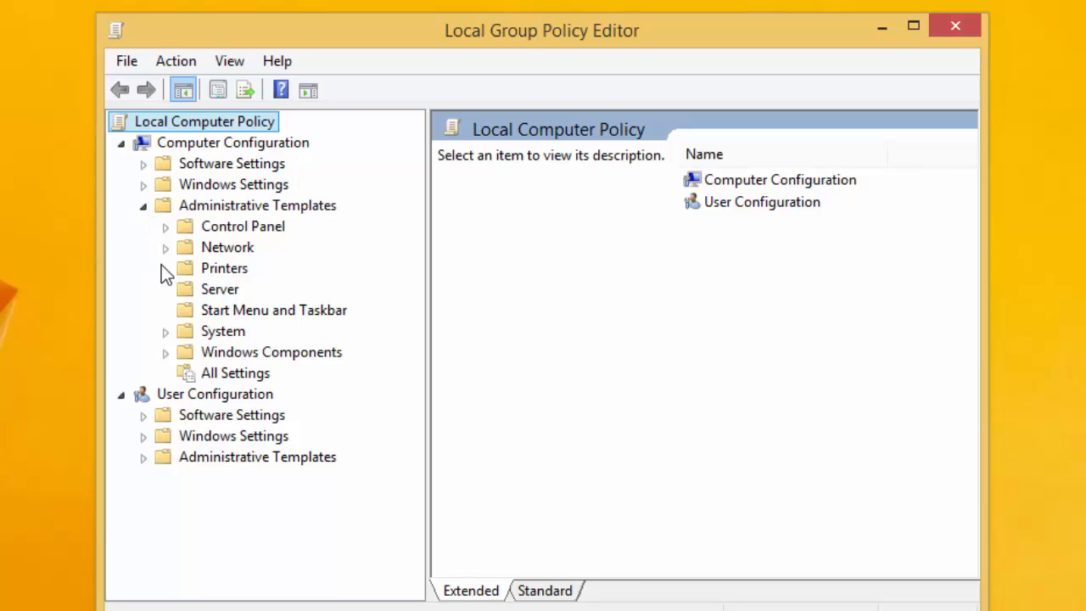
left_click(166, 227)
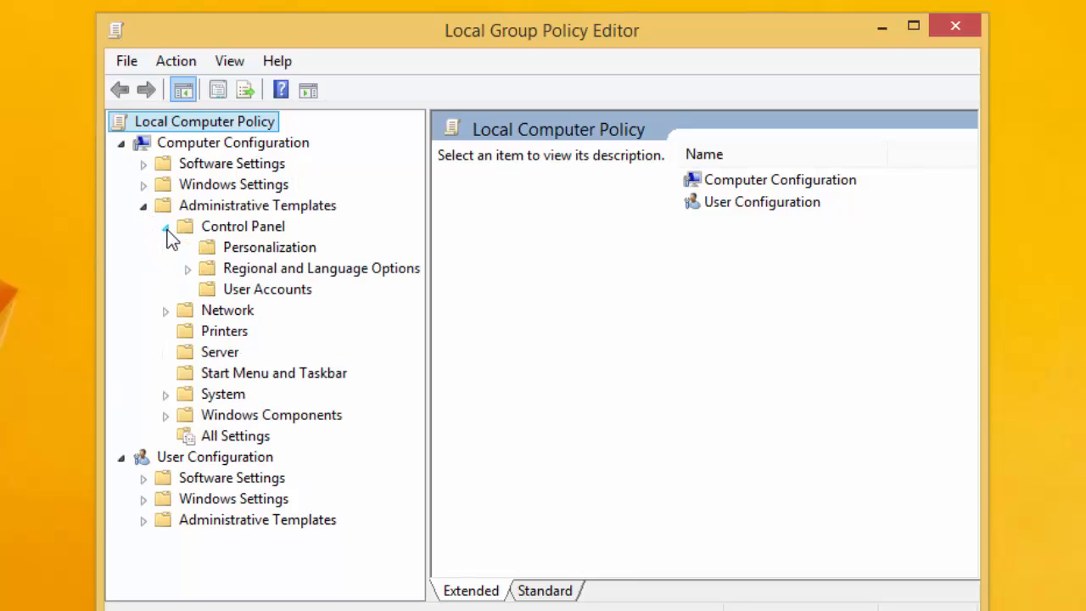
left_click(259, 251)
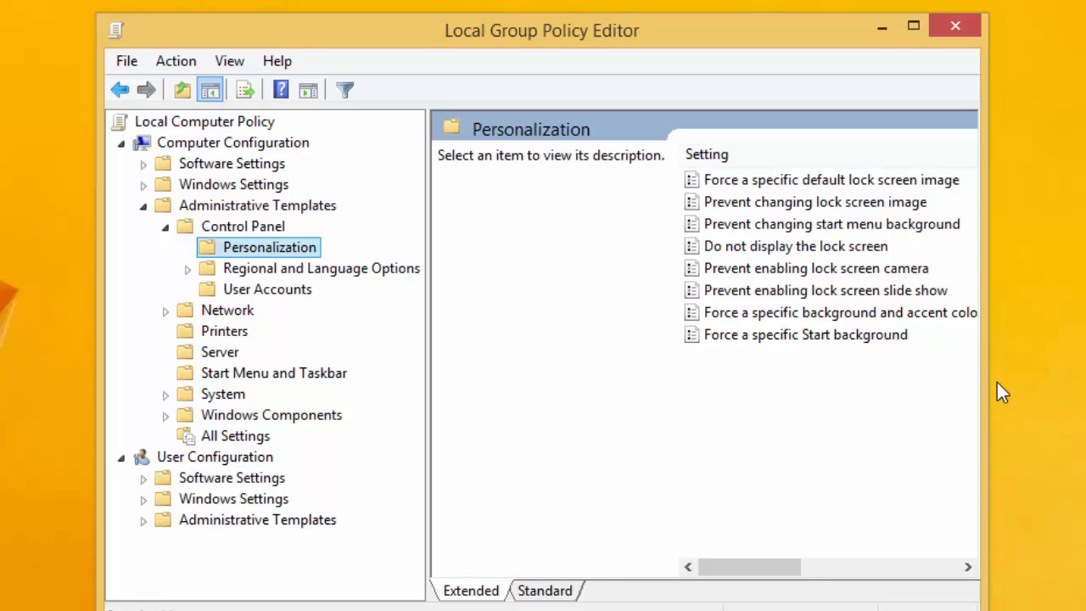
Step: Widen the editor to show the State column and open 'Do not display the lock screen'
left_click_drag(989, 378, 1082, 381)
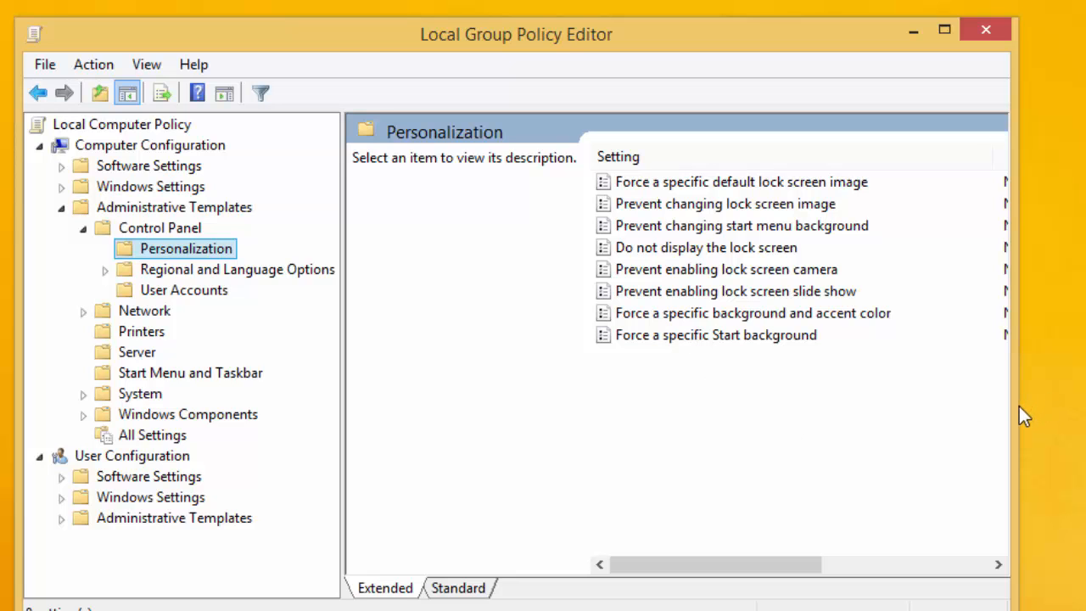
left_click_drag(1019, 405, 1085, 404)
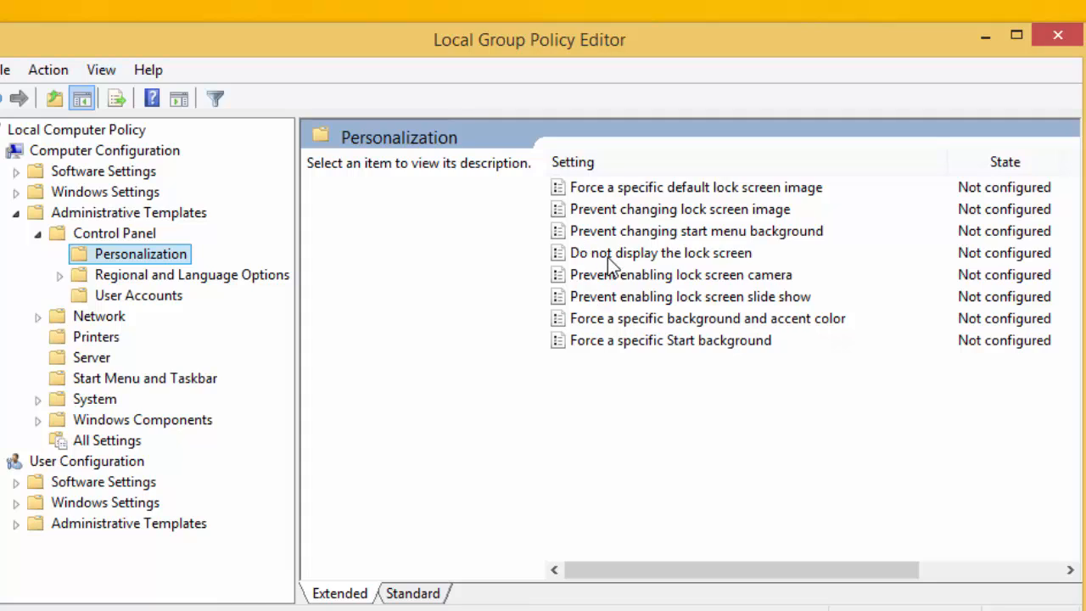
double_click(672, 255)
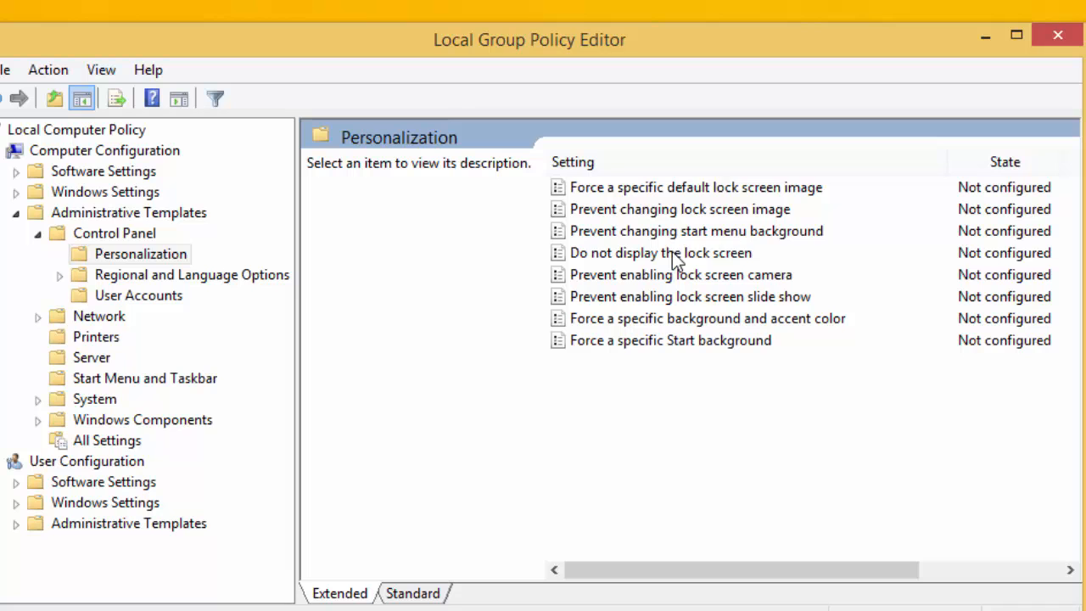
double_click(617, 252)
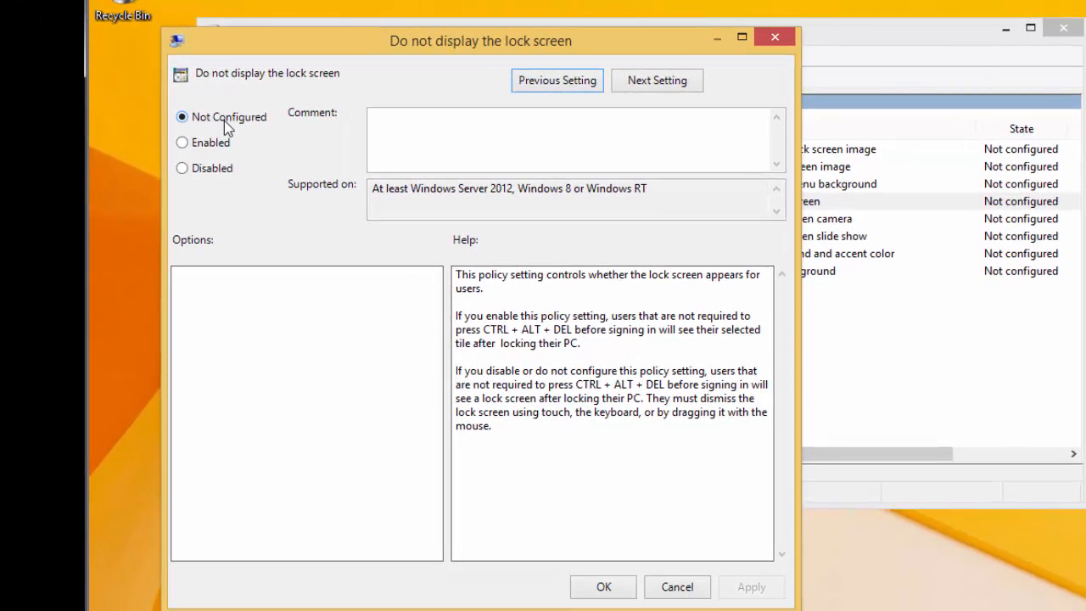
Step: Set 'Do not display the lock screen' to Enabled, apply it and close the dialog
left_click(185, 145)
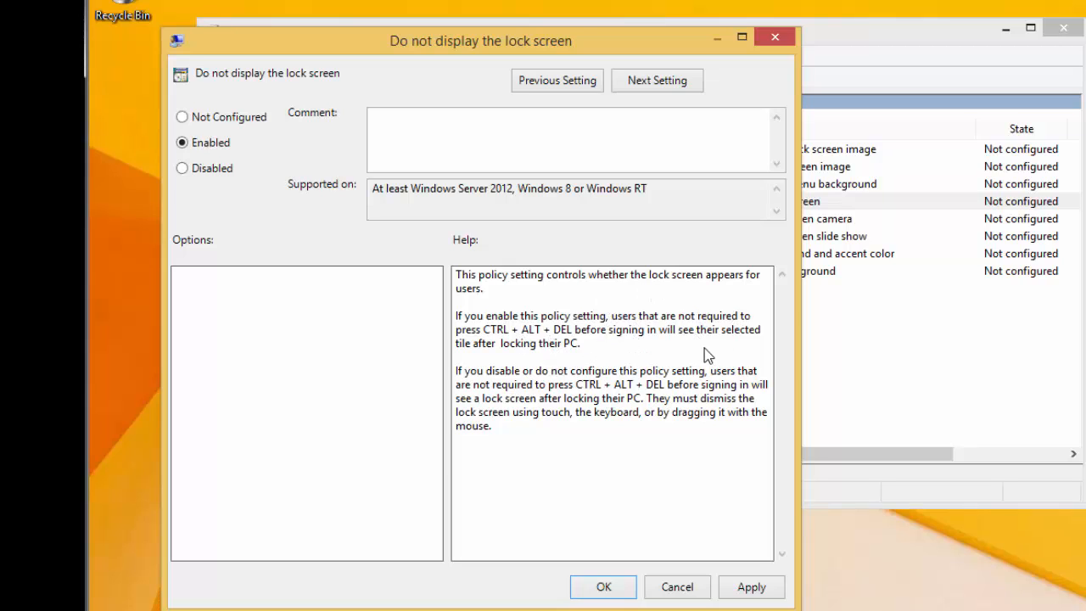
left_click(742, 588)
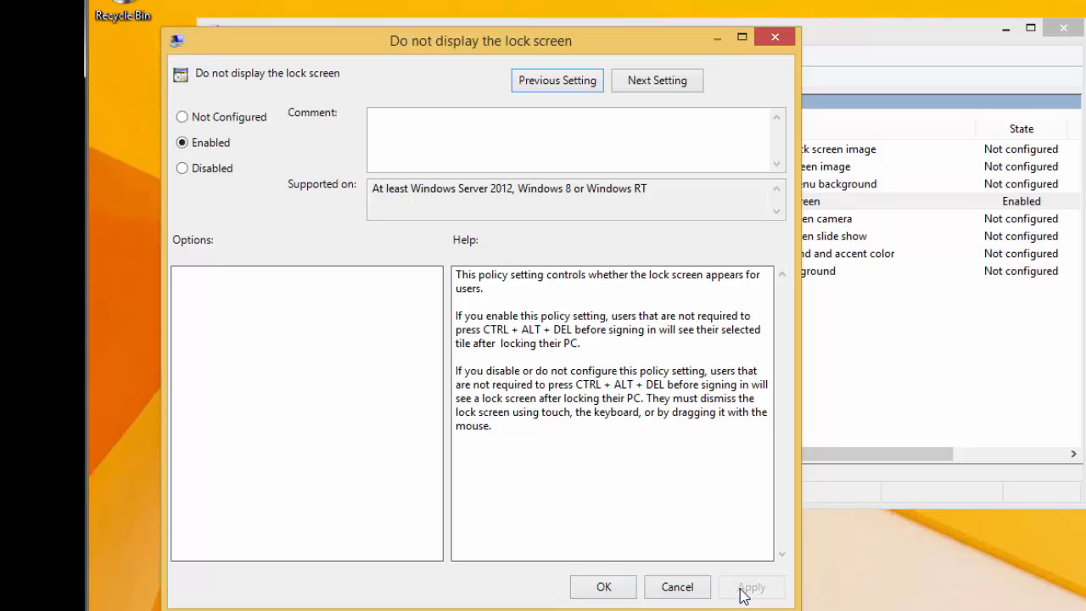
left_click(613, 590)
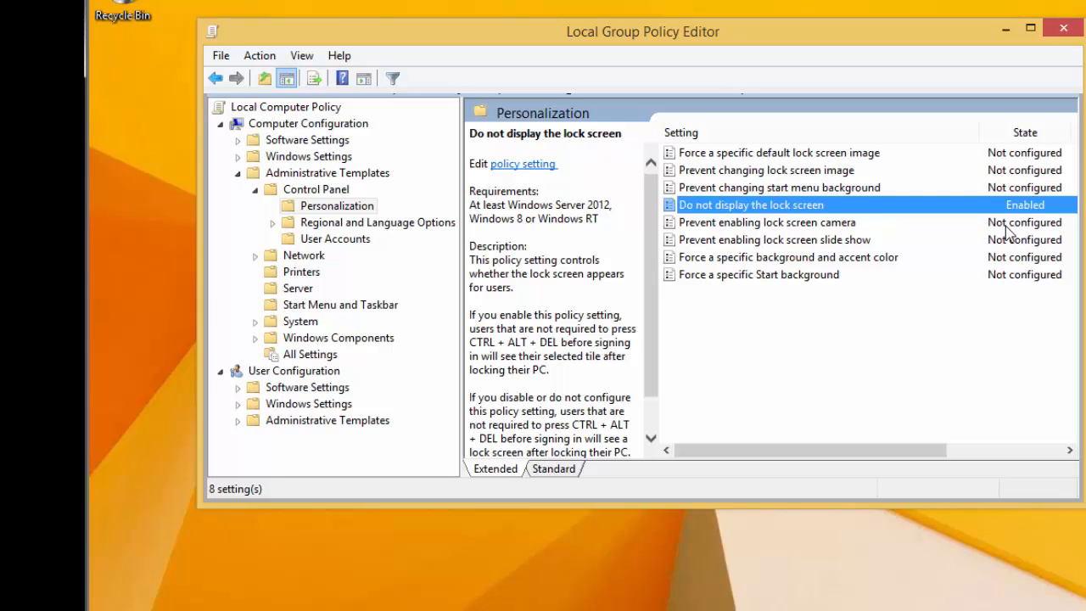
Step: Close the Group Policy Editor and launch regedit from the Charms search
left_click(1066, 30)
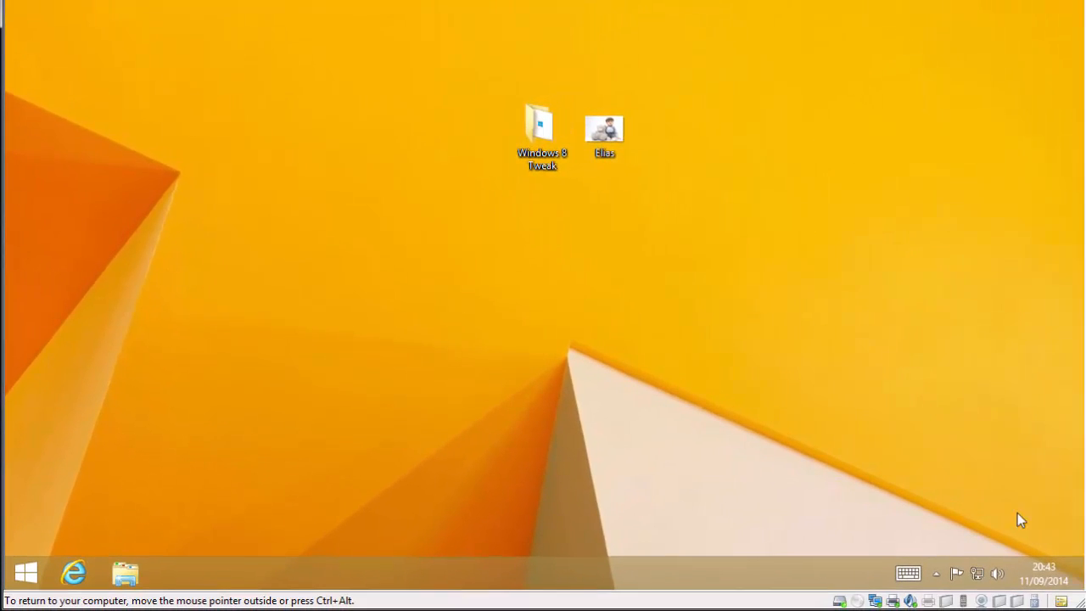
mouse_move(1080, 584)
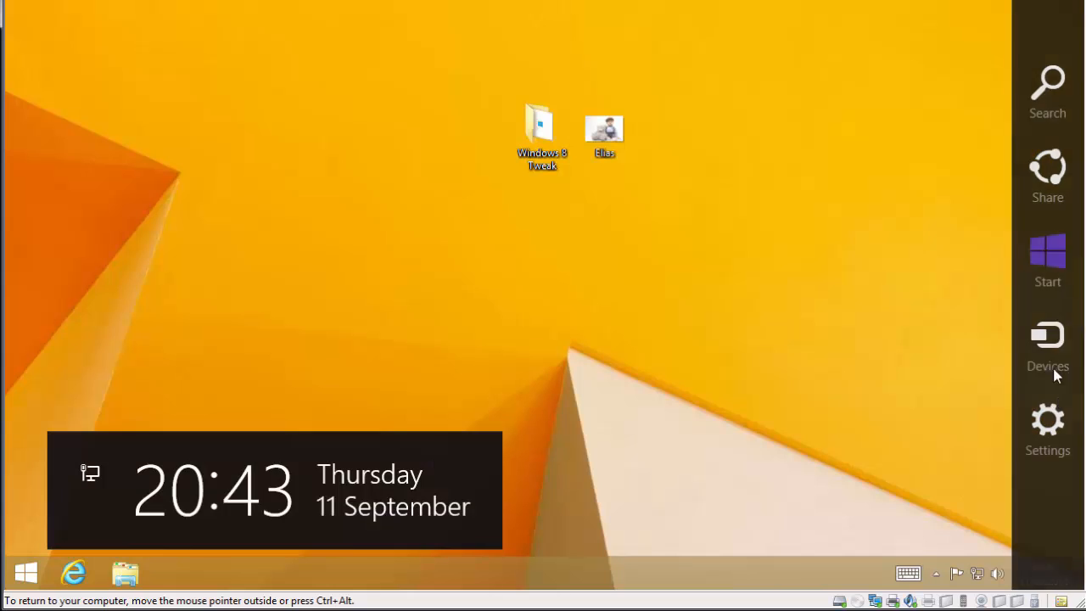
left_click(1048, 88)
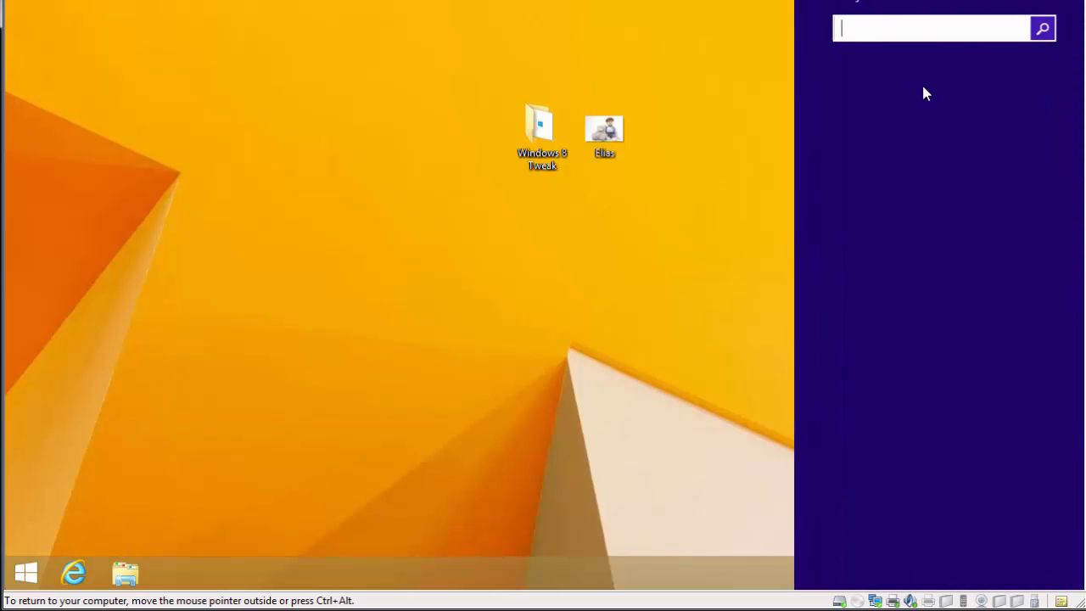
type("reged")
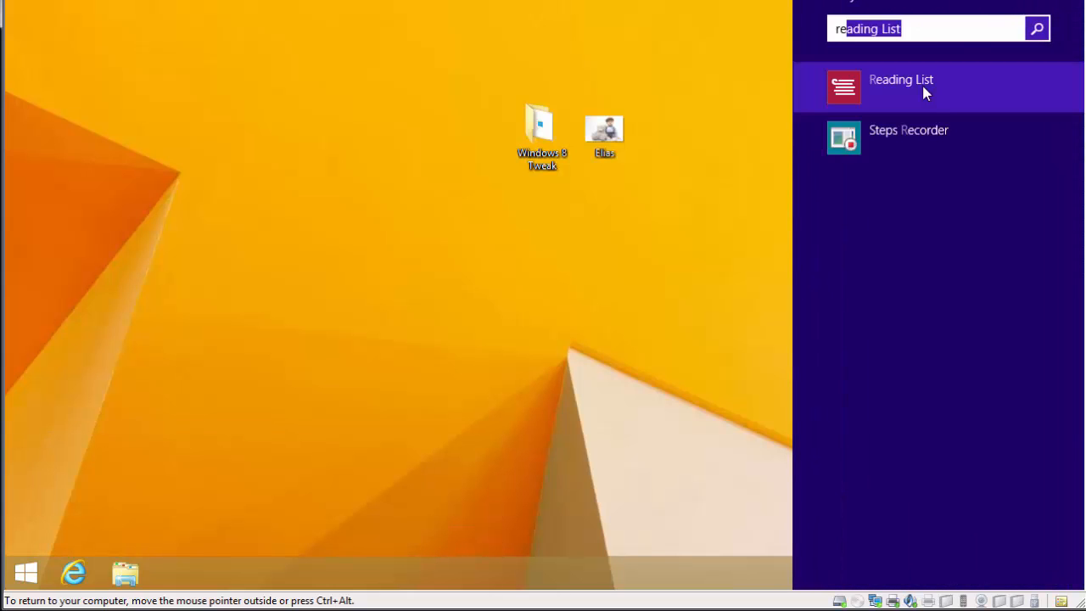
type("i")
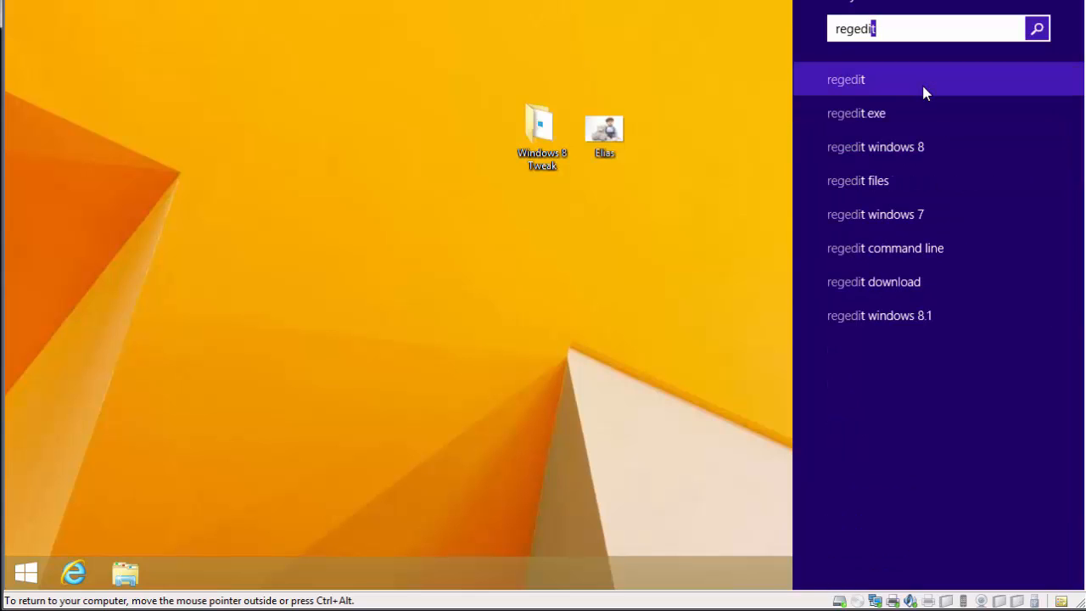
type("t")
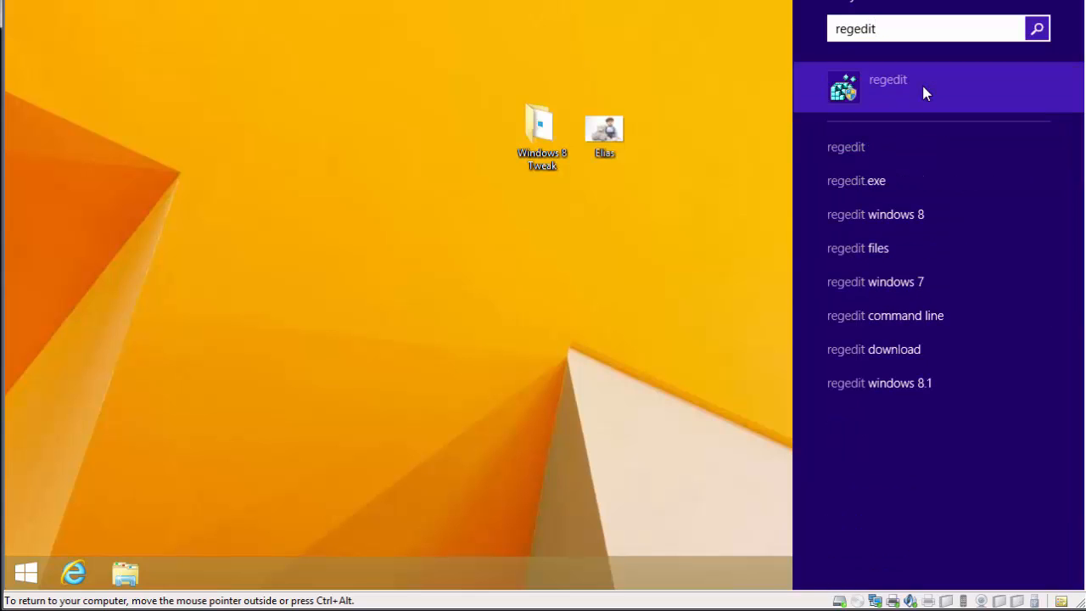
left_click(851, 86)
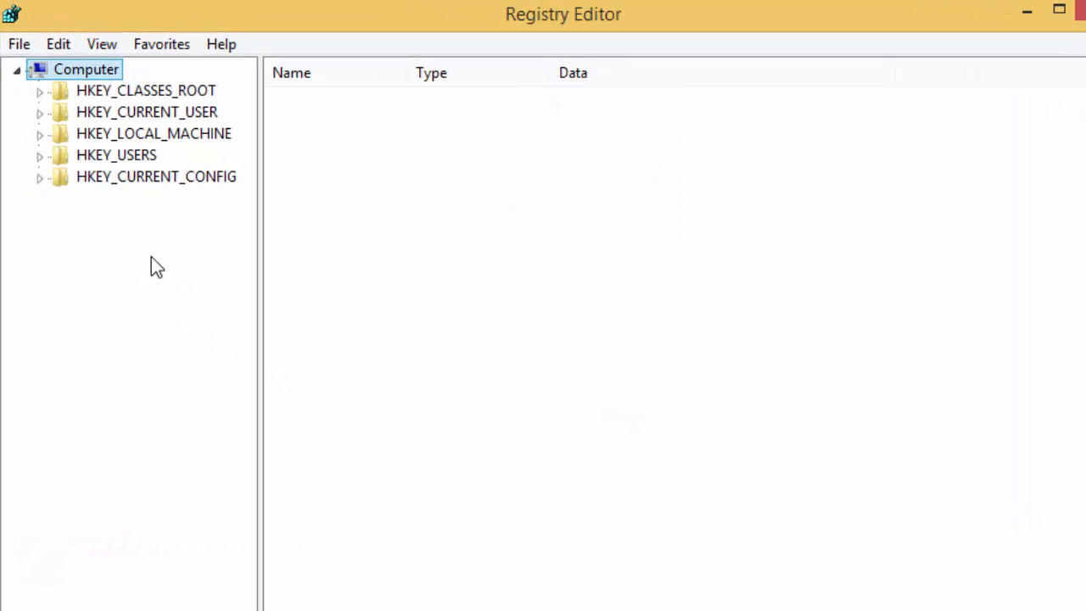
Step: Expand HKEY_LOCAL_MACHINE\SOFTWARE\Policies\Microsoft\Windows and widen the key tree pane
left_click(41, 136)
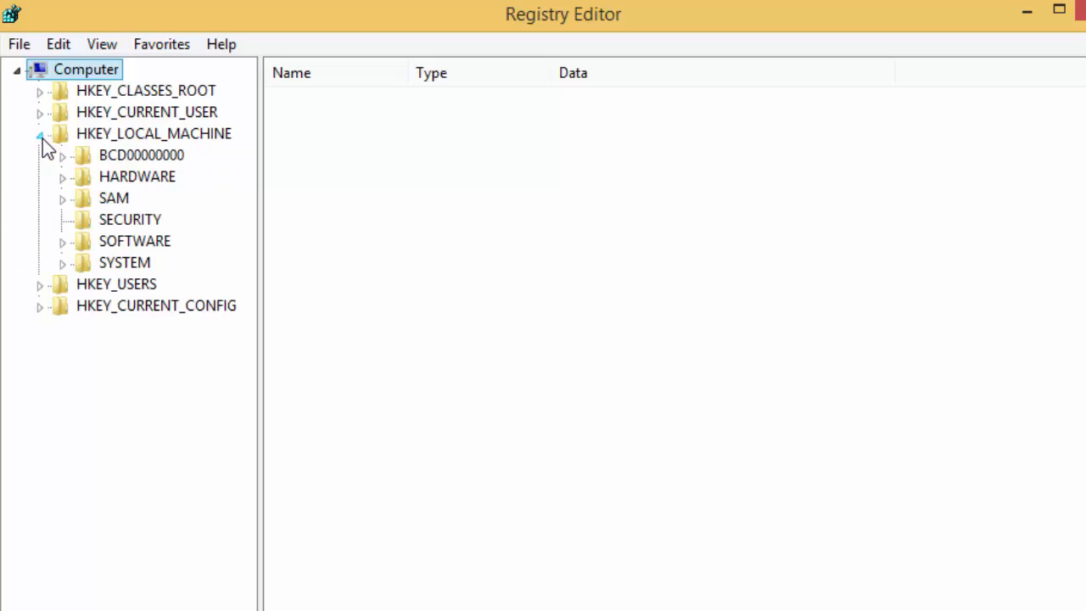
left_click(63, 243)
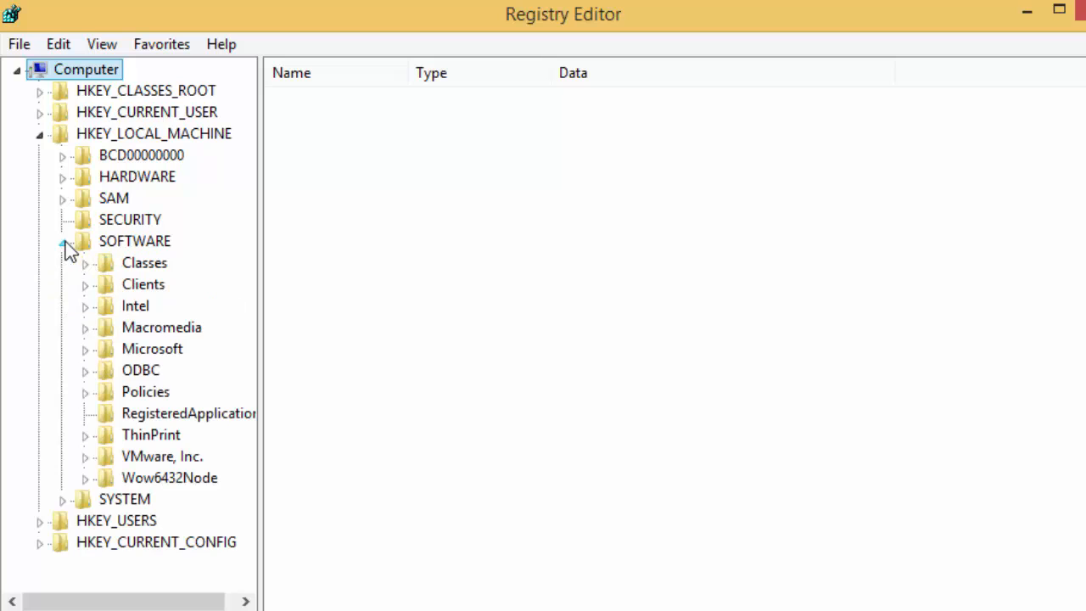
left_click(86, 393)
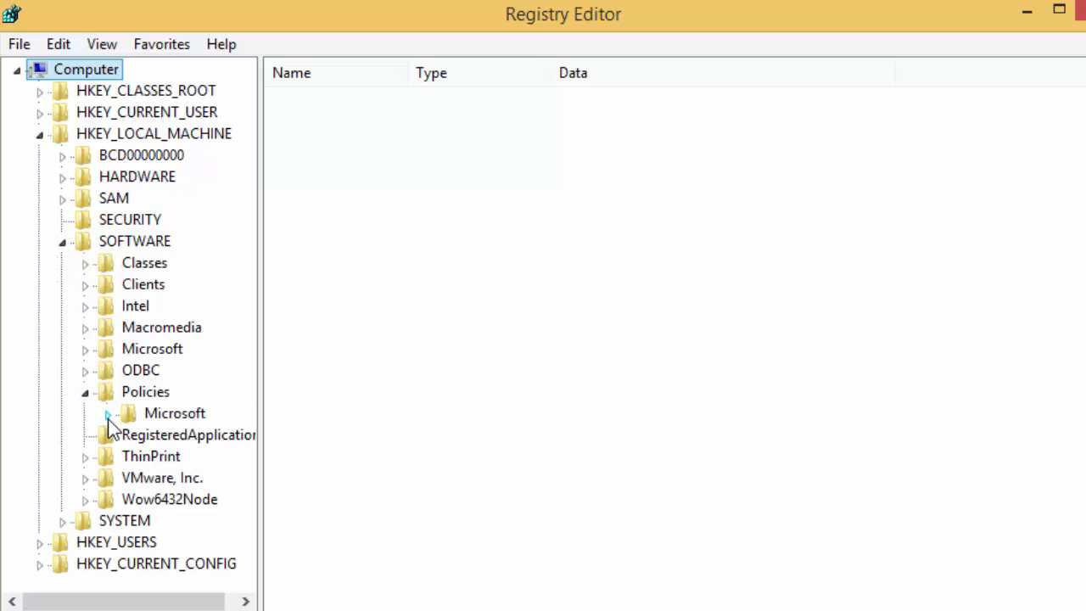
left_click(107, 415)
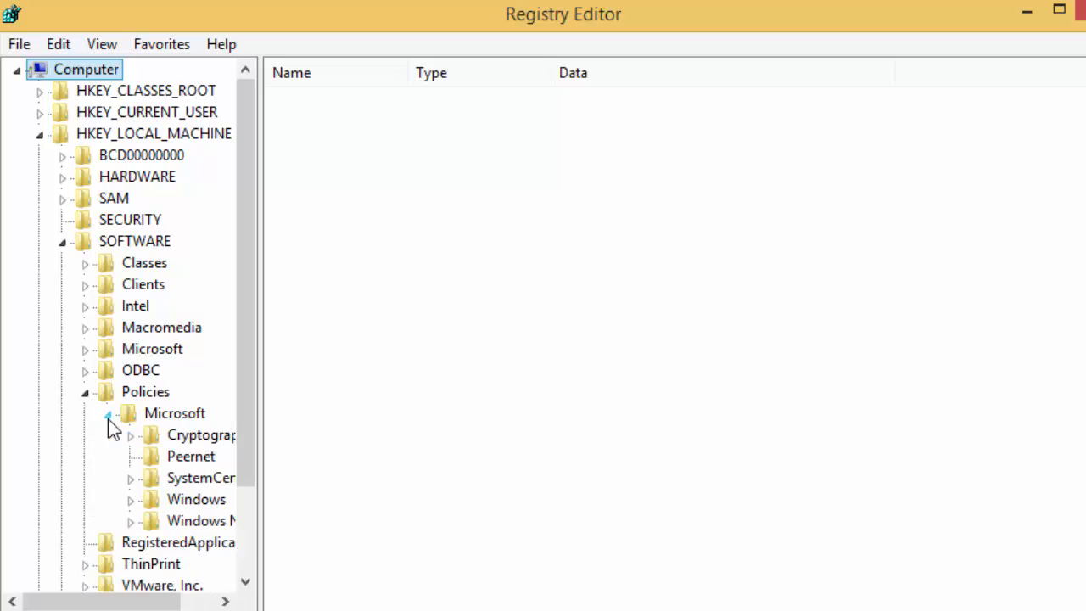
left_click(130, 500)
left_click_drag(257, 512, 498, 521)
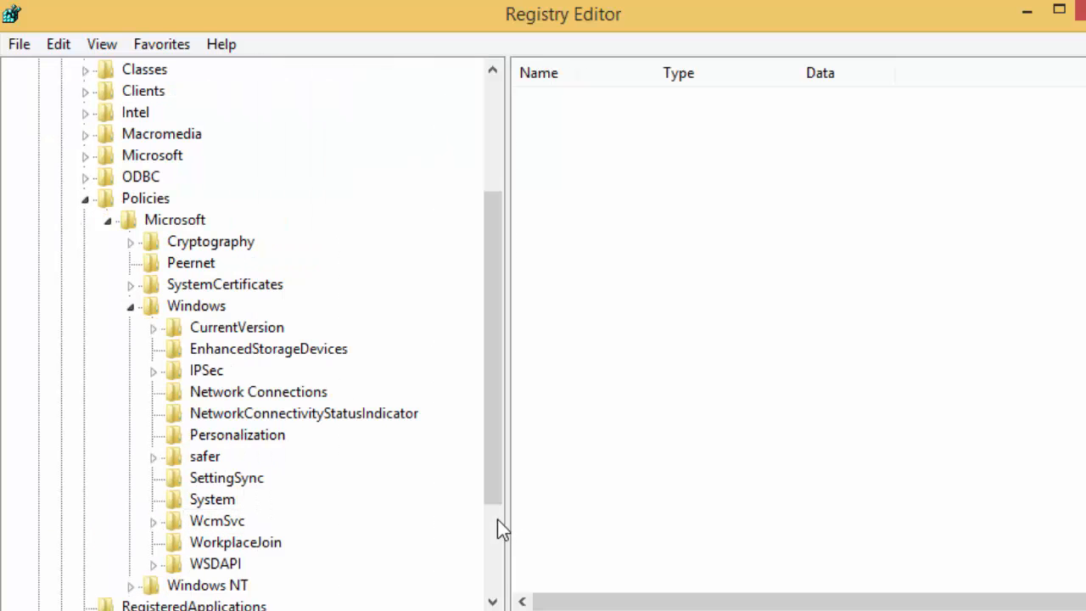
Step: Try adding a DWORD (32-bit) named NoLockScreen under Personalization, hitting the duplicate-name error
right_click(180, 440)
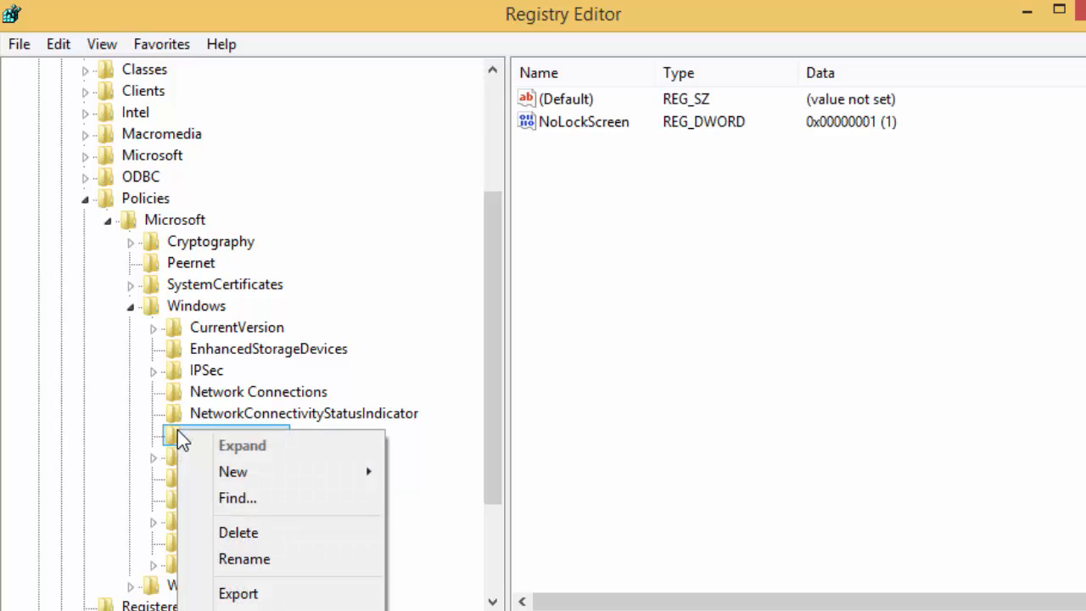
mouse_move(218, 478)
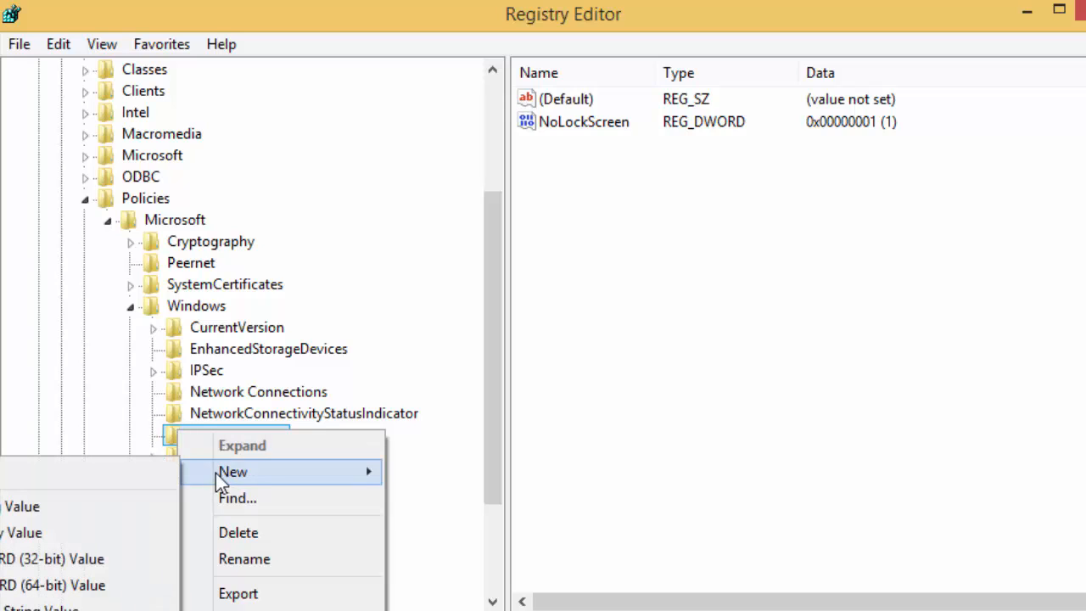
left_click(59, 562)
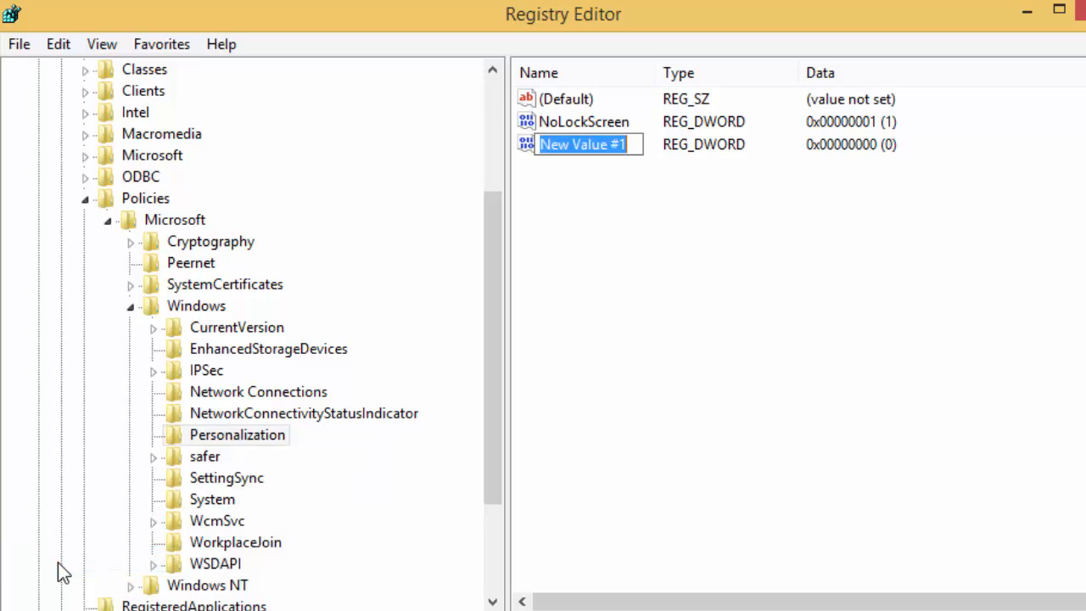
type("N")
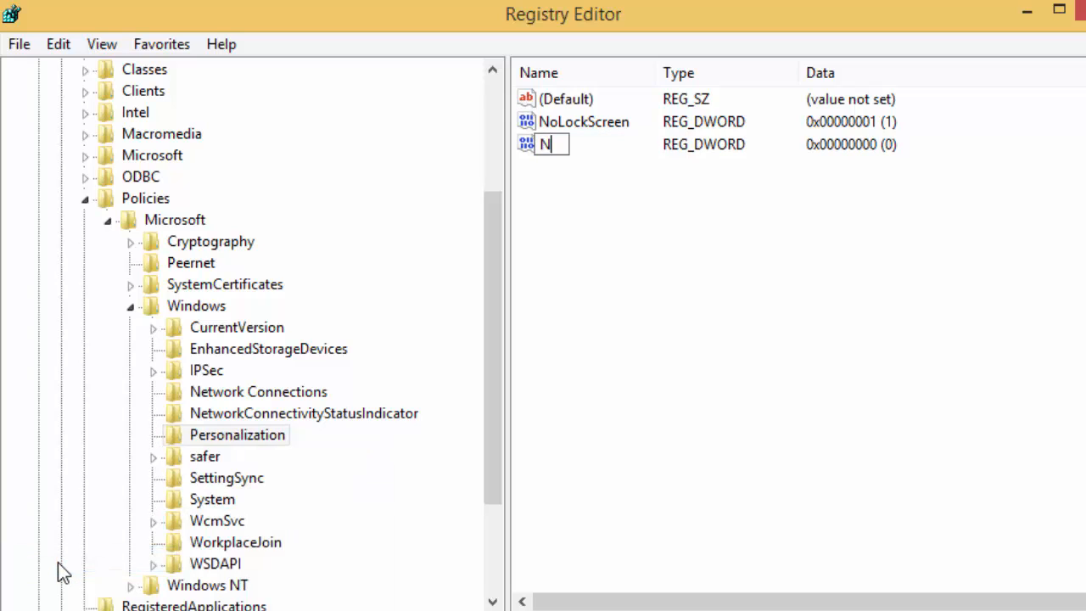
type("oLock")
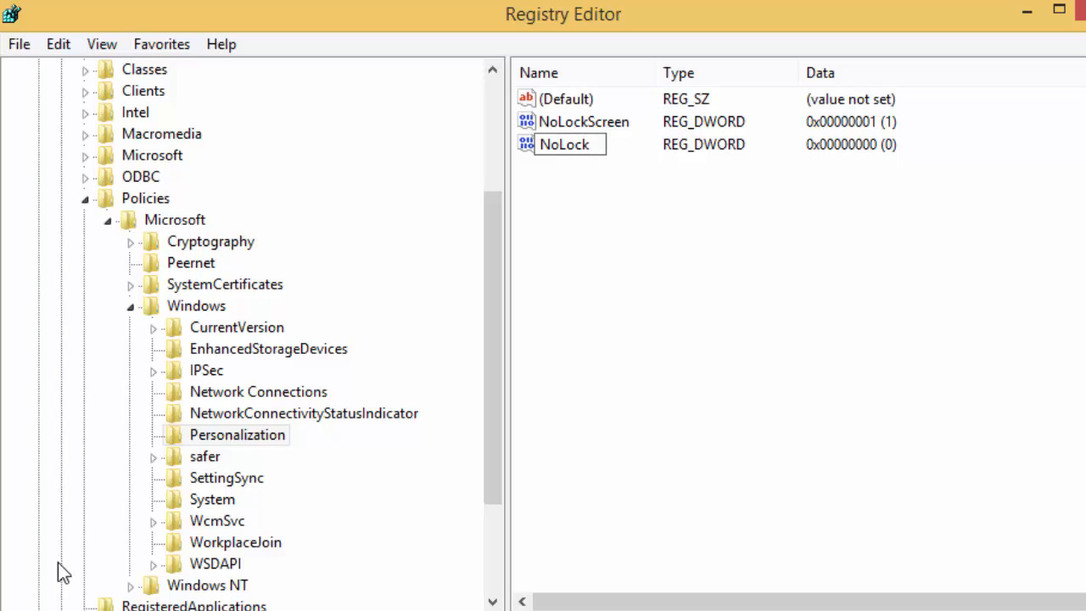
type("Screen")
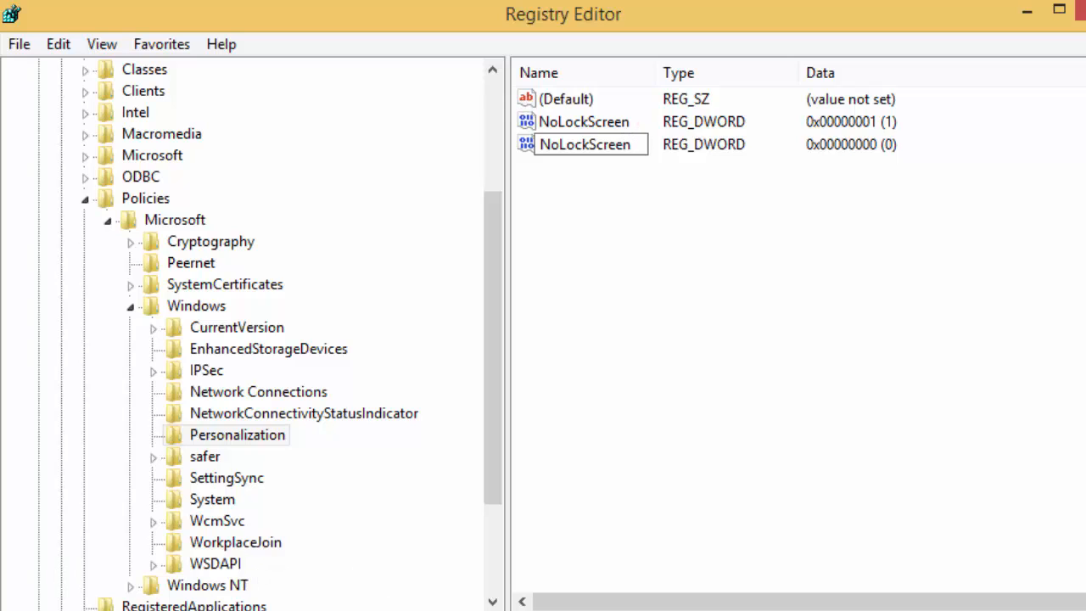
key("Return")
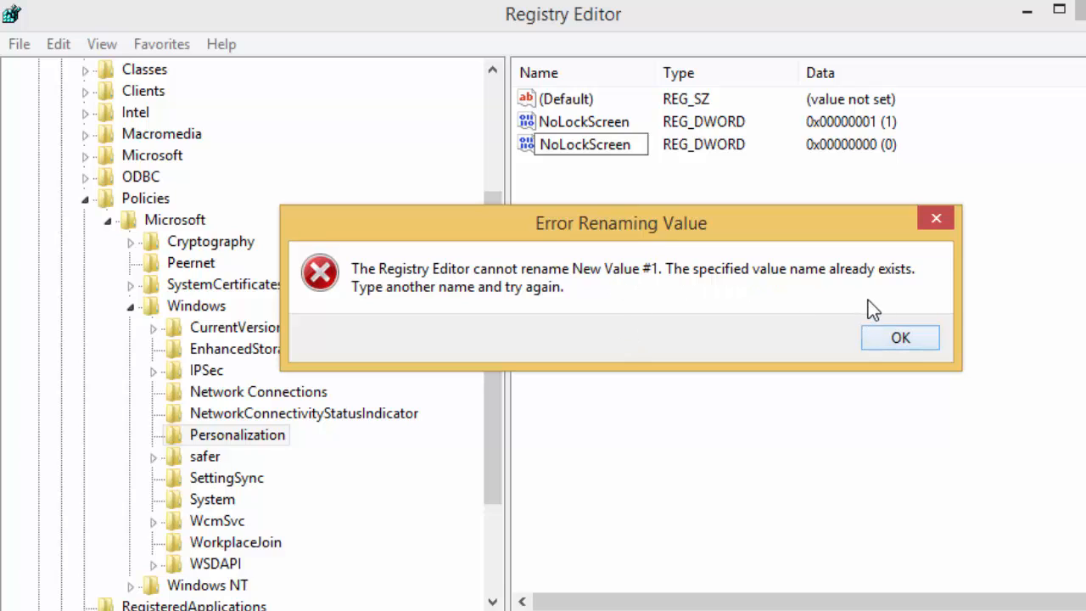
left_click(898, 339)
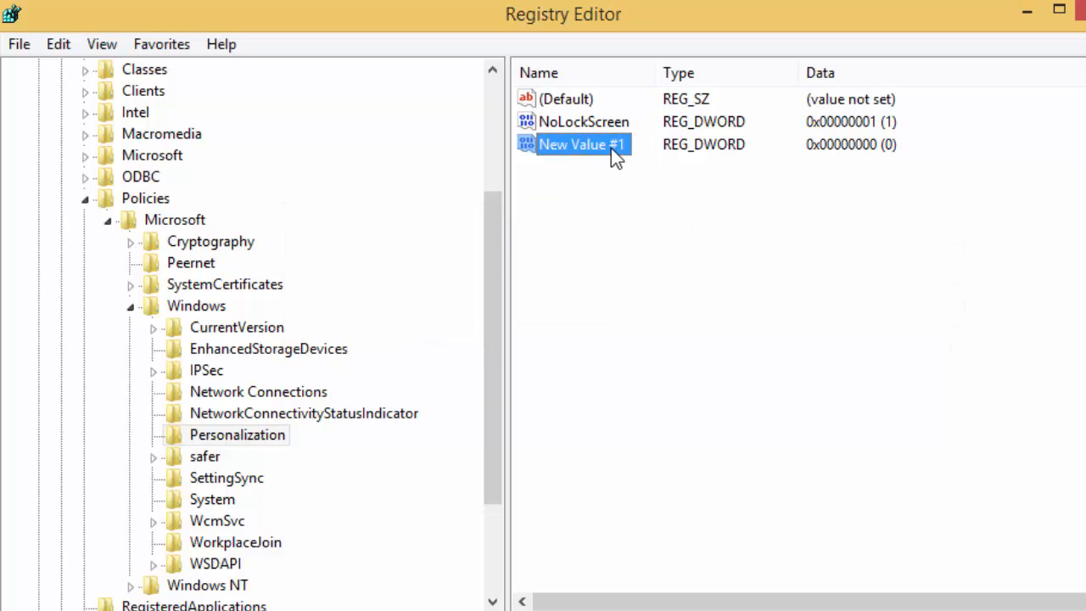
Step: Delete the leftover New Value #1 from Personalization
right_click(608, 144)
left_click(659, 222)
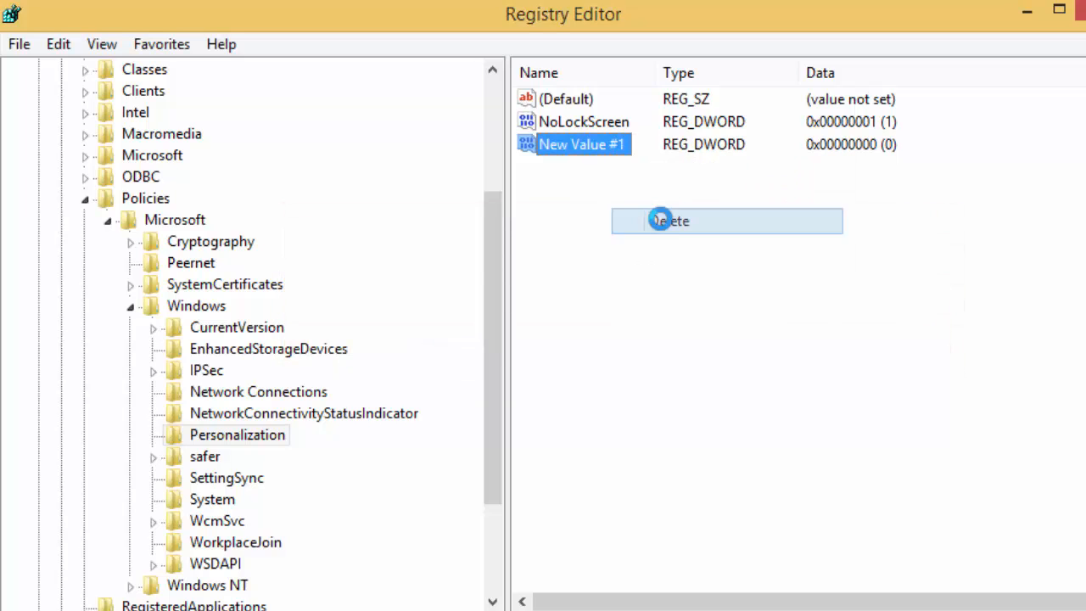
left_click(808, 339)
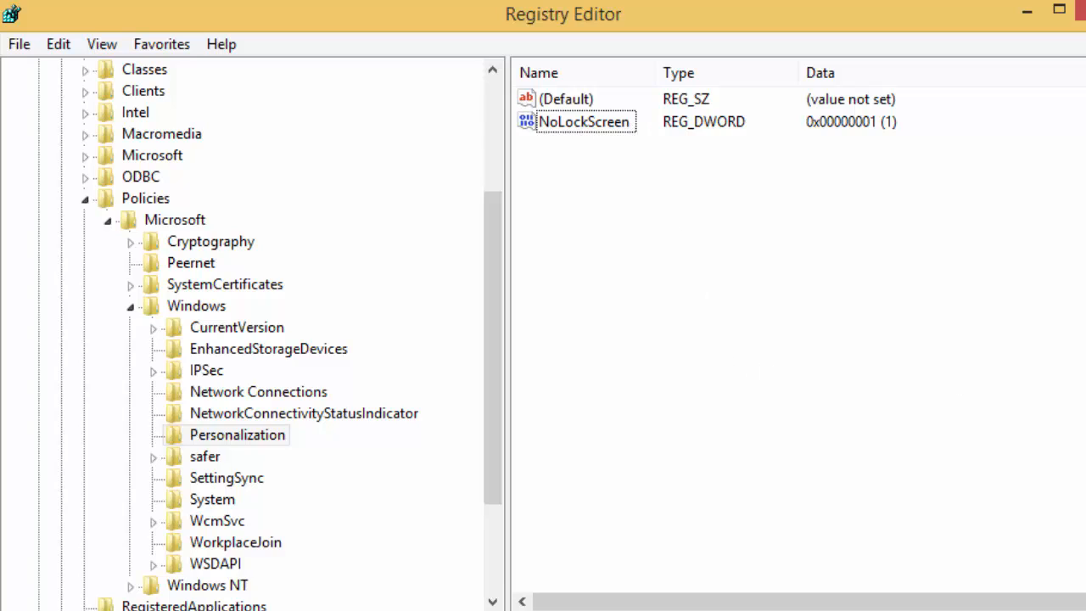
Step: Open NoLockScreen, confirm its data is 1, and cancel without changing it
double_click(616, 127)
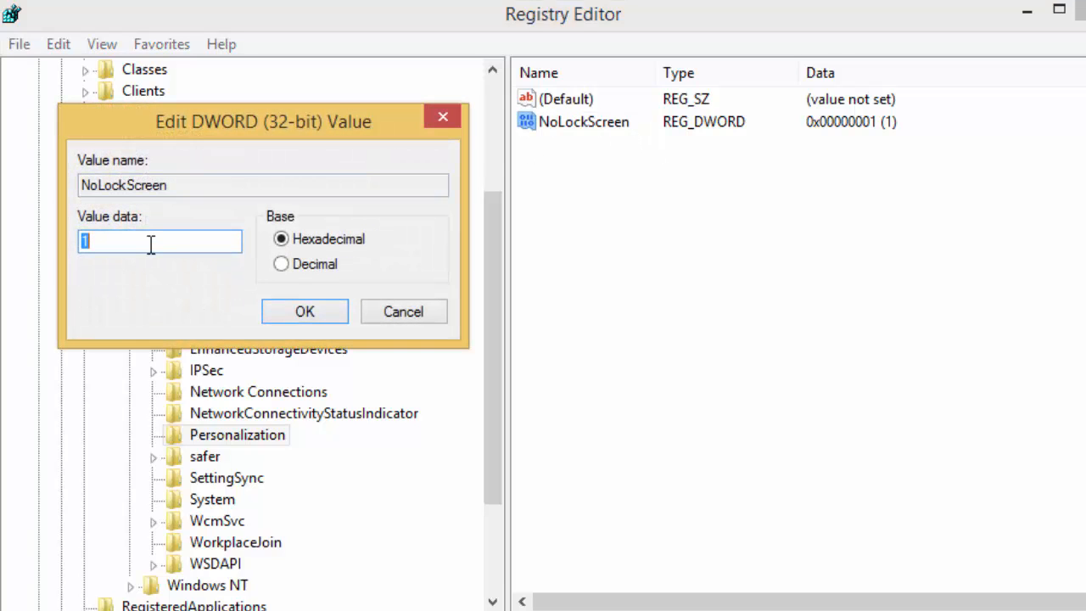
type("0")
left_click(399, 313)
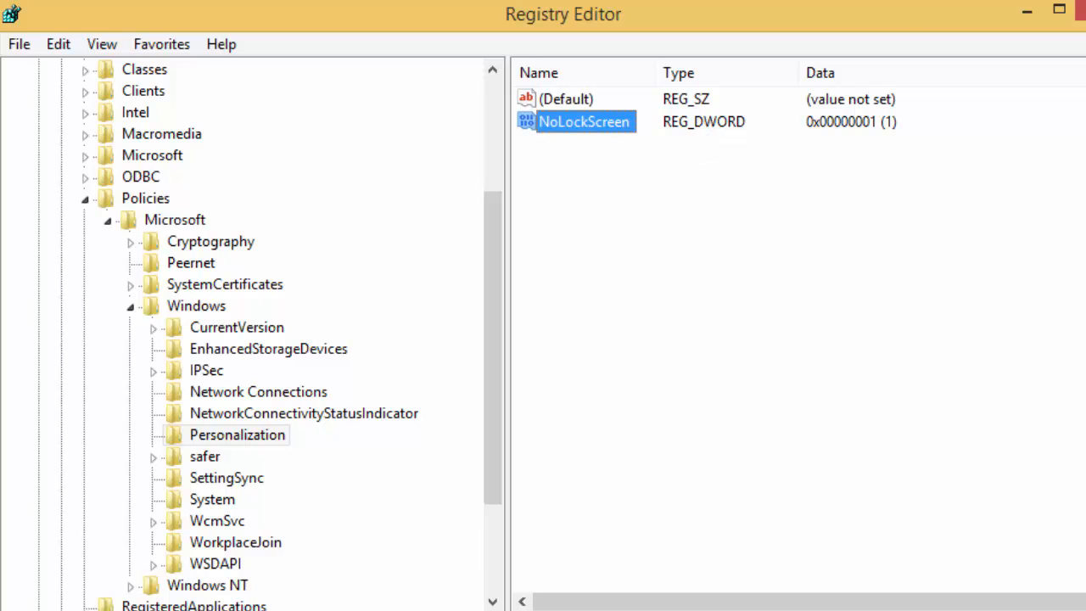
Step: Close Registry Editor, open the desktop's Windows 8 Tweak folder and select Win8KeyFinder
left_click(1081, 10)
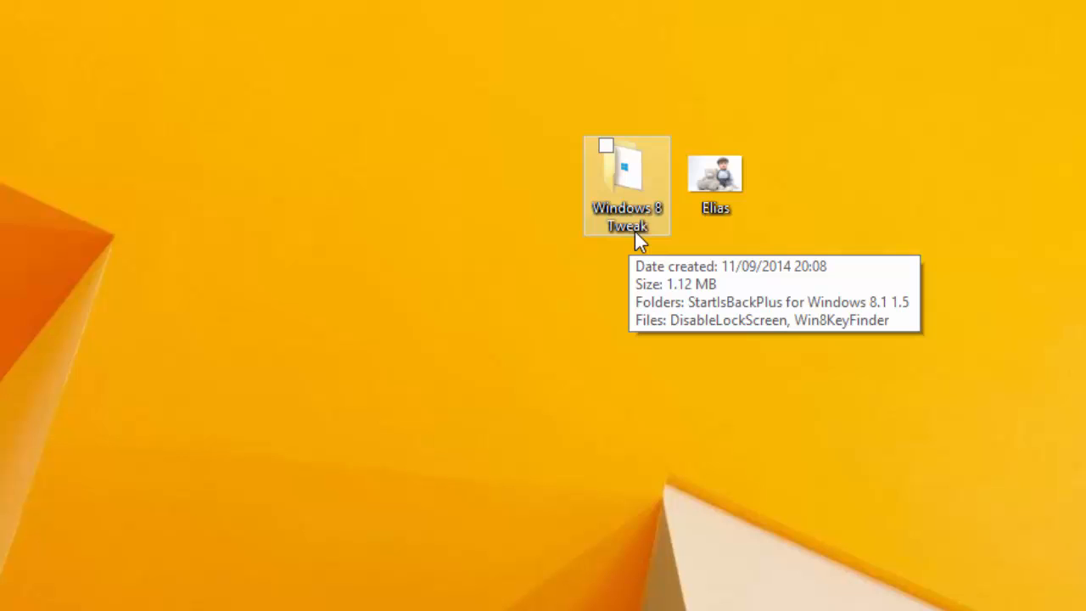
double_click(614, 189)
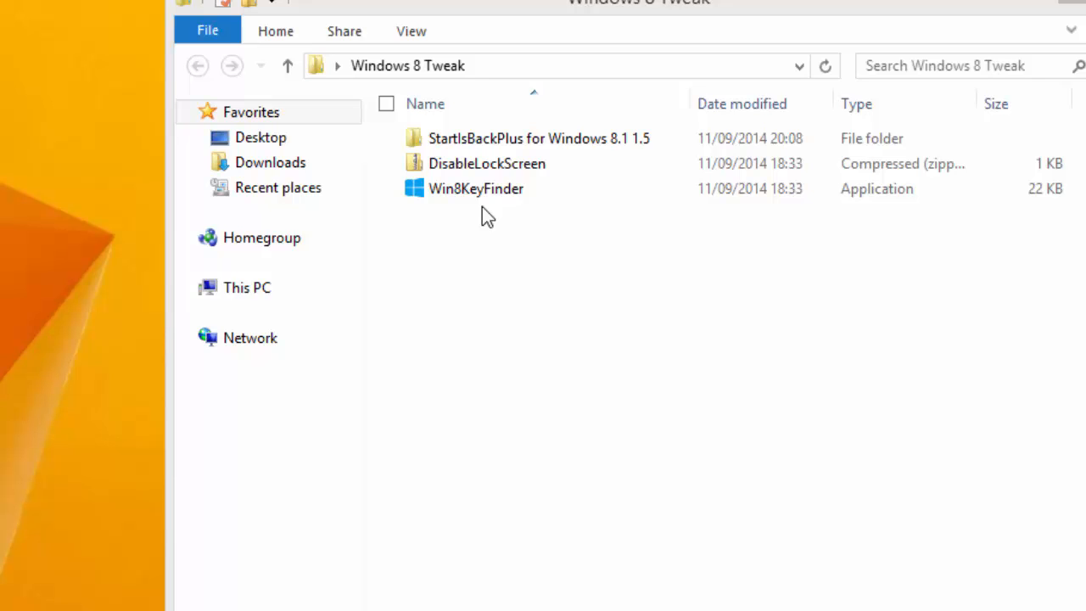
left_click(410, 167)
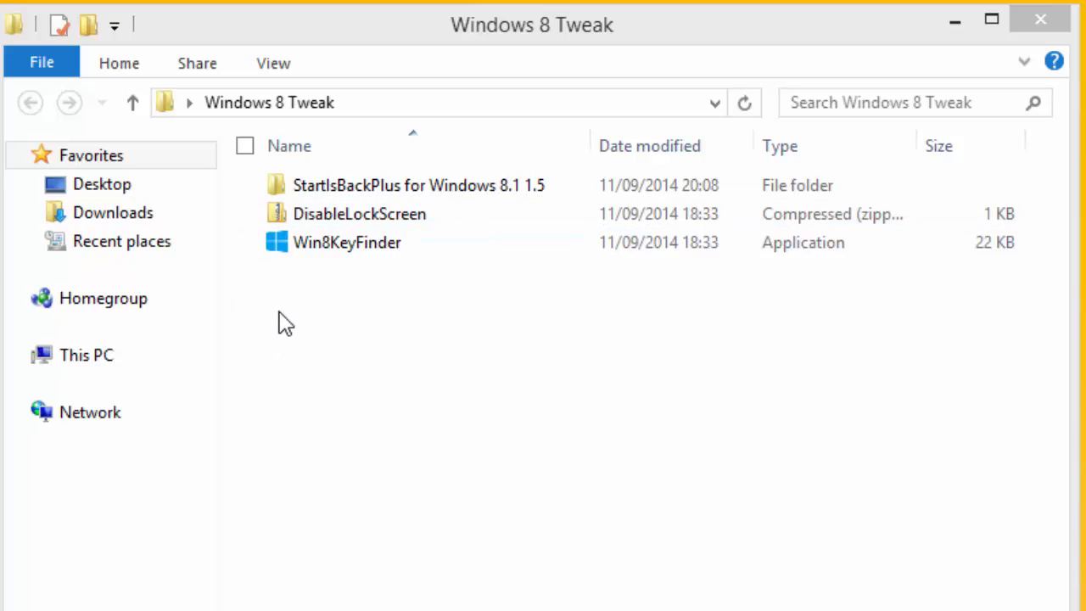
left_click(328, 253)
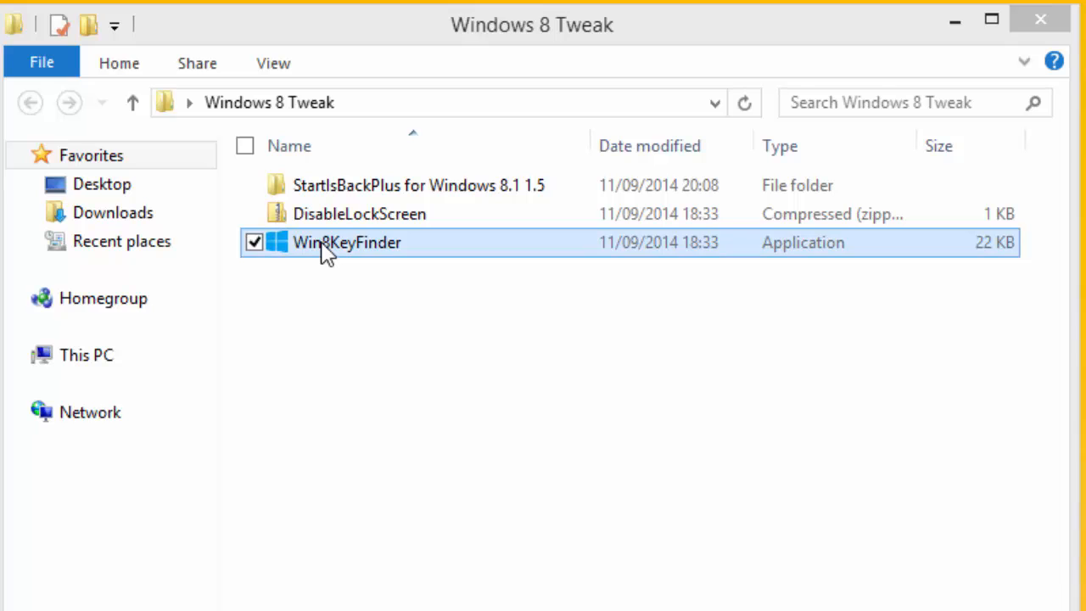
Step: Run Win8KeyFinder as administrator, select the displayed product key, then close the viewer
right_click(328, 253)
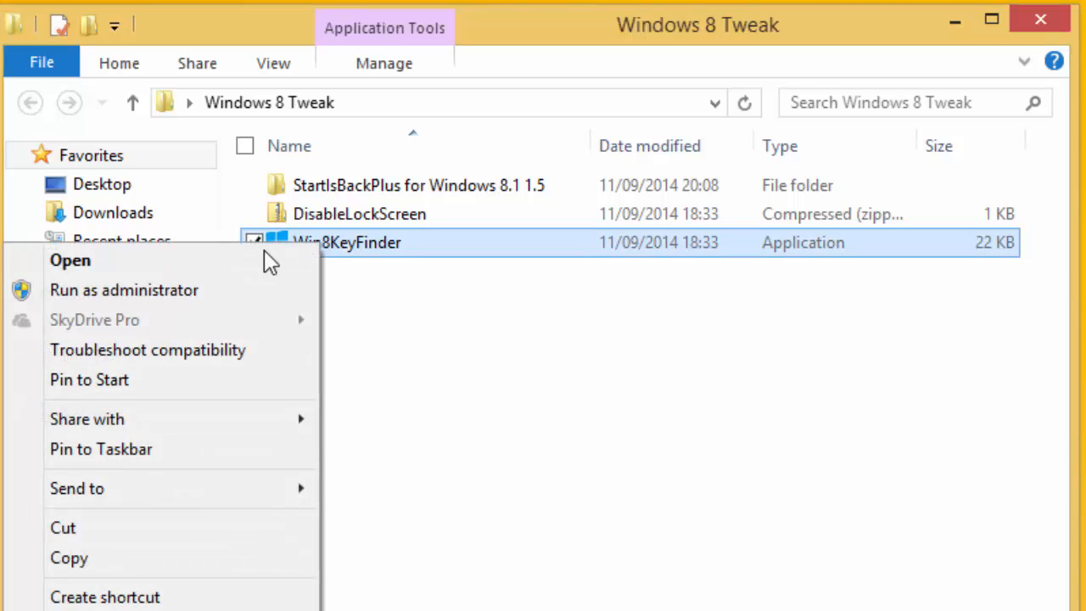
left_click(146, 291)
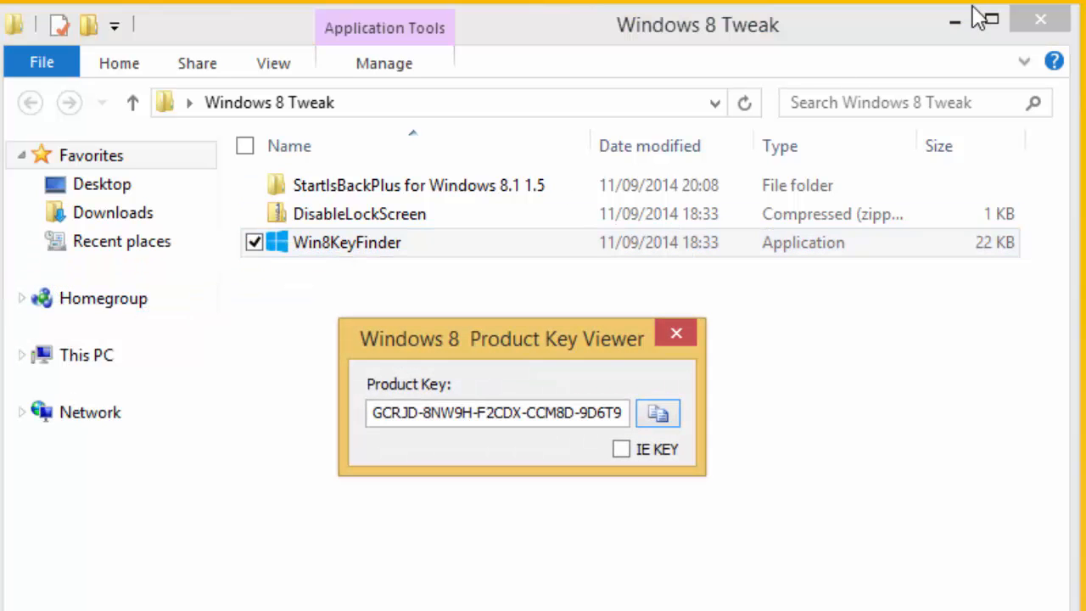
left_click(957, 20)
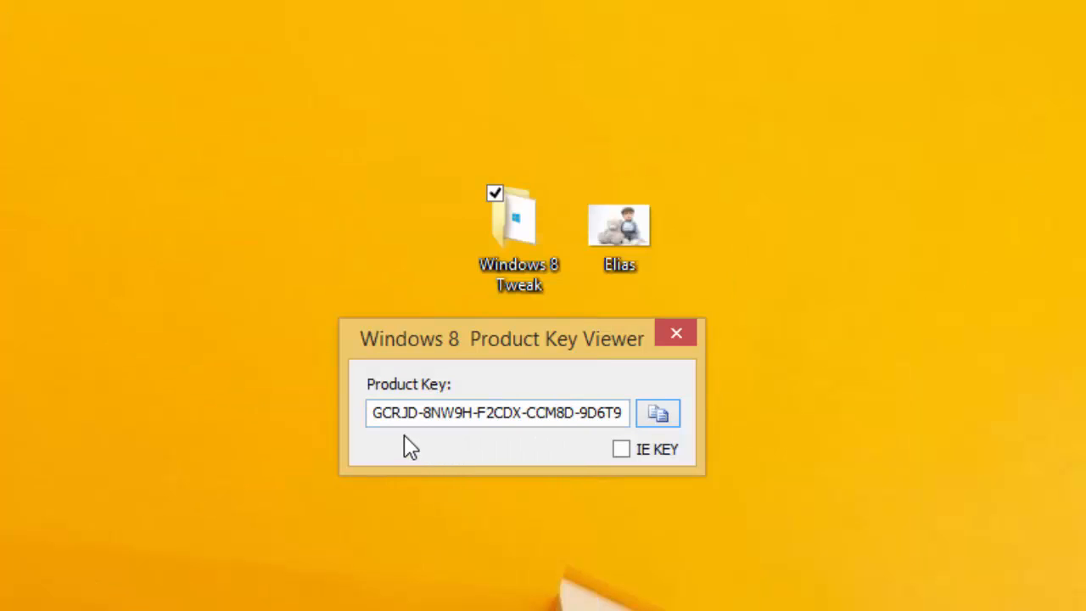
left_click_drag(375, 420, 647, 429)
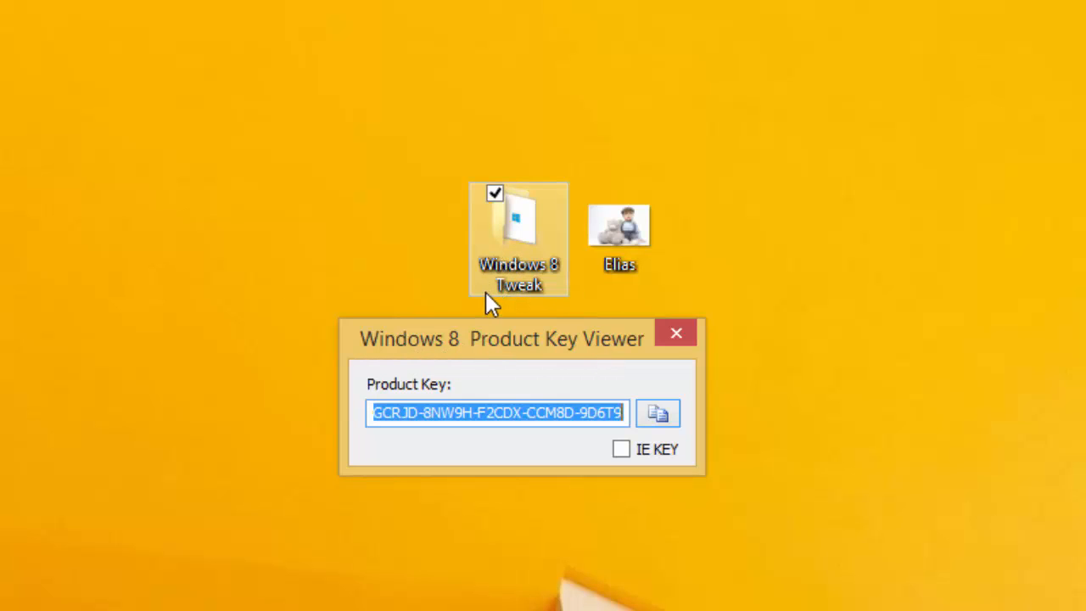
left_click(676, 335)
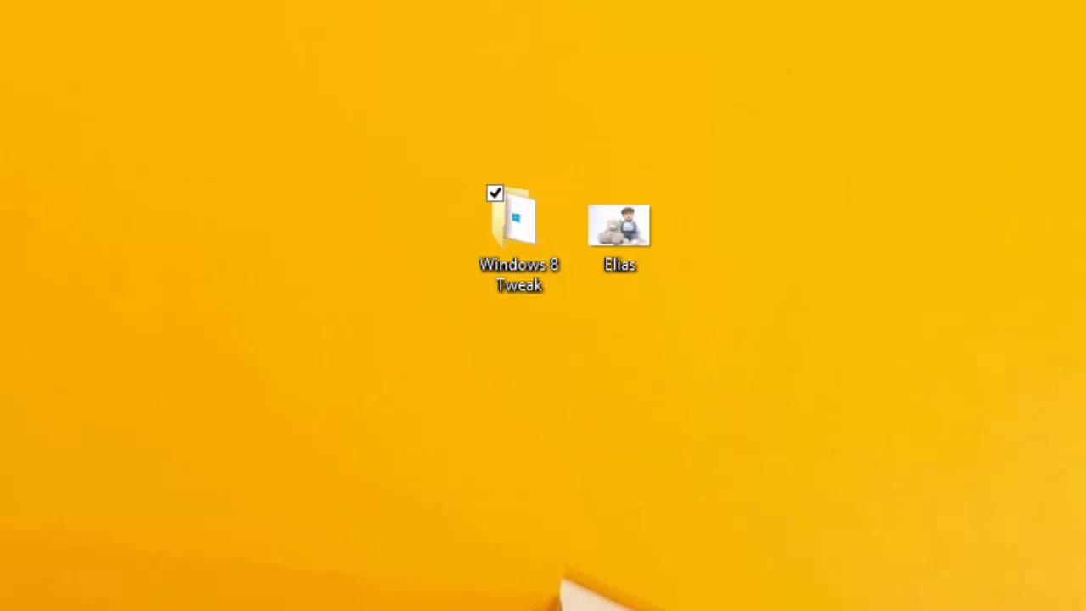
Step: Visit PC settings' PC and devices page via the Settings charm, then return to Start
key("super")
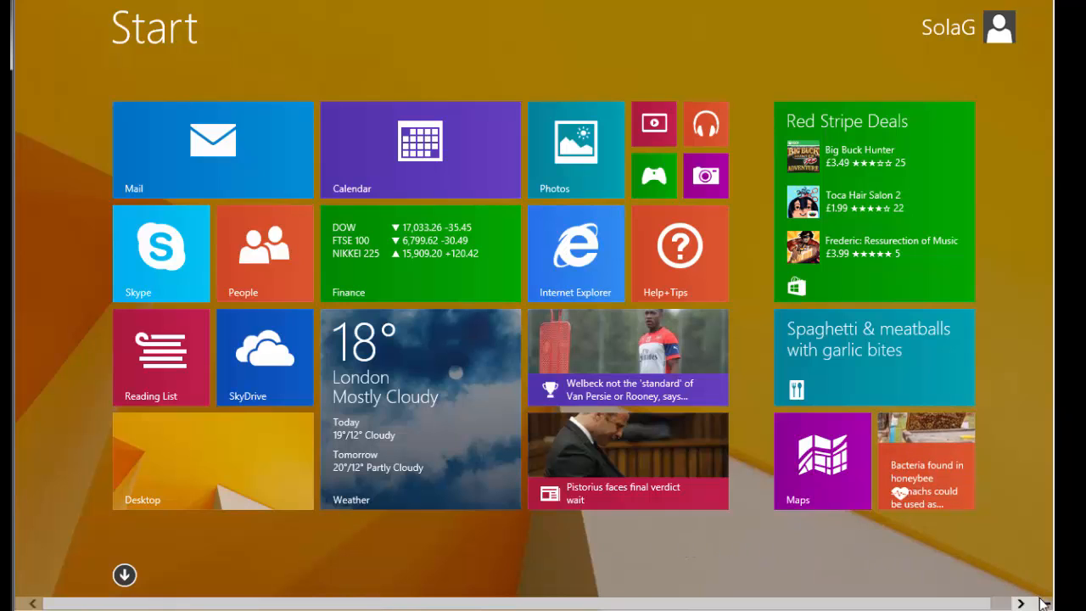
mouse_move(1044, 603)
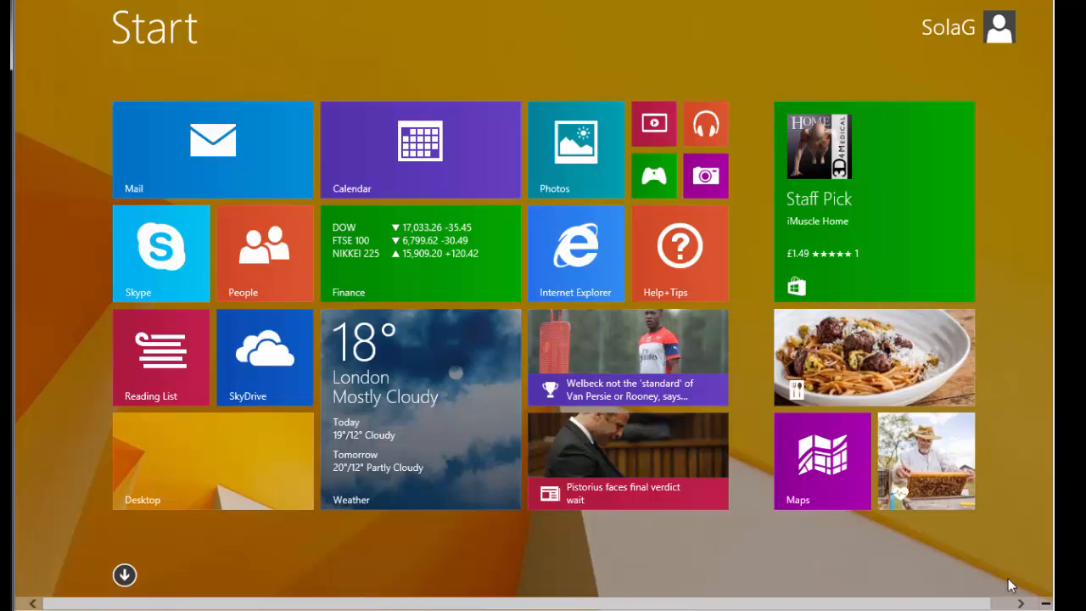
mouse_move(1046, 604)
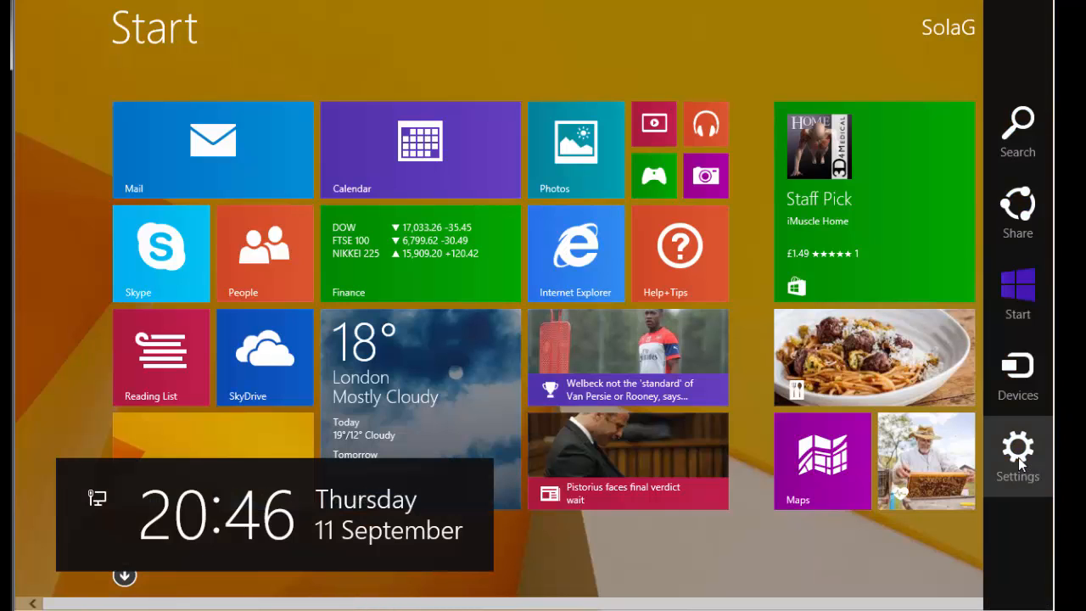
left_click(1019, 459)
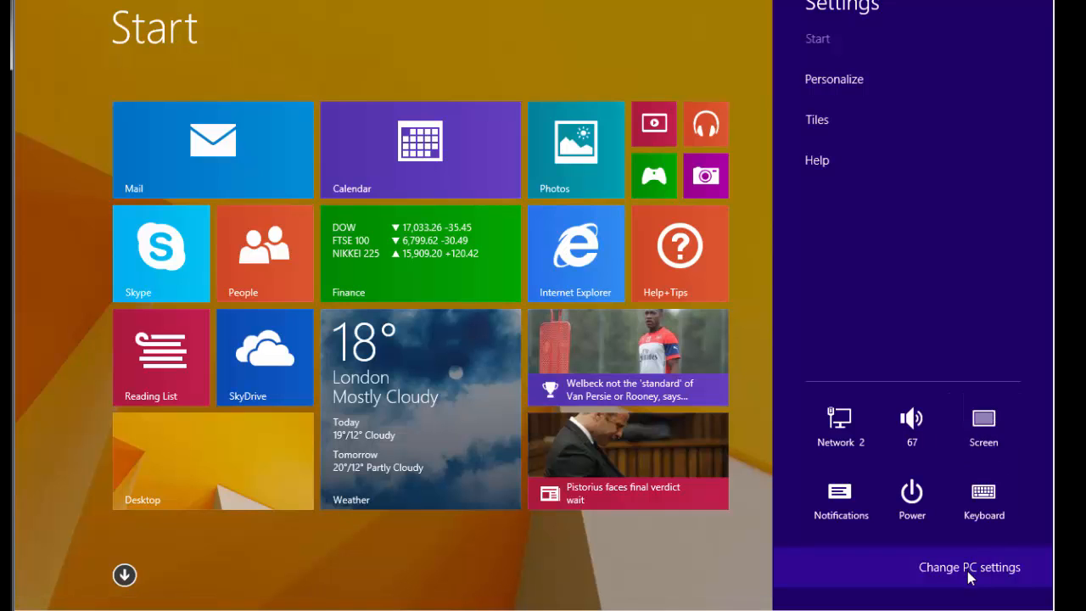
left_click(970, 569)
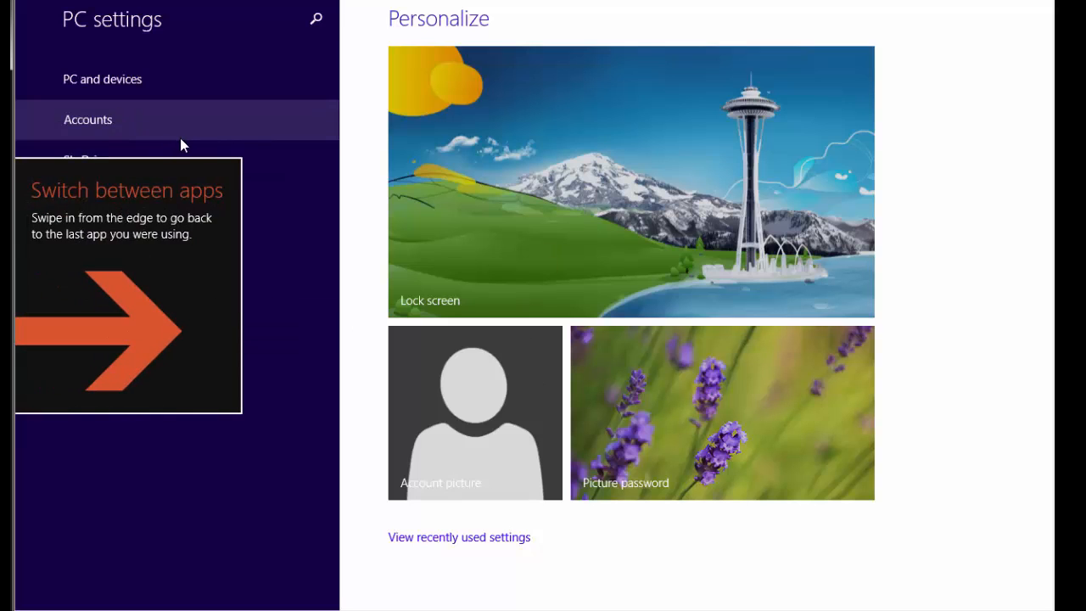
left_click(111, 82)
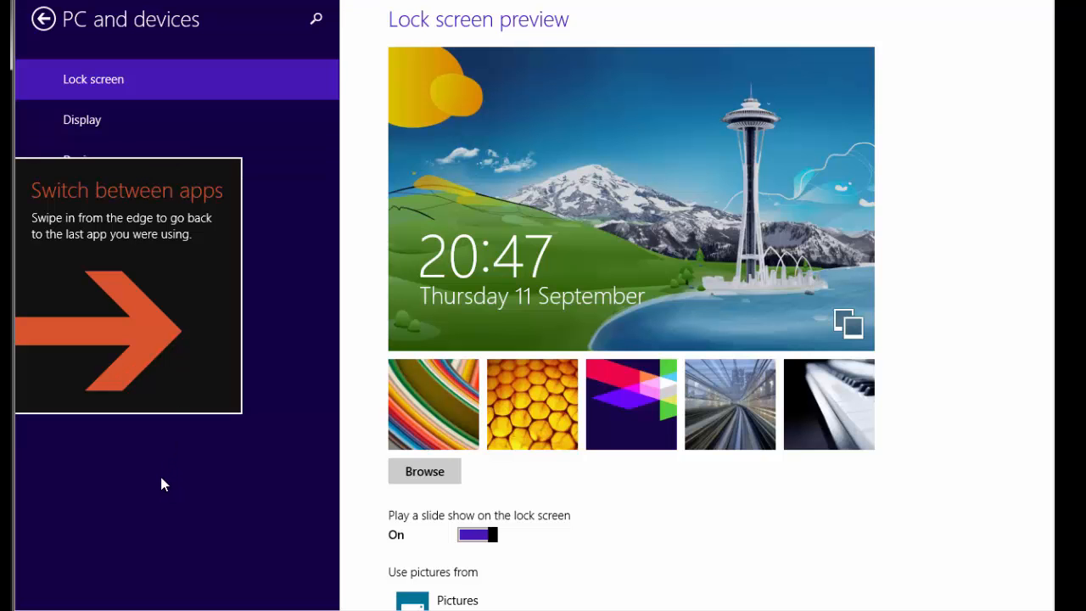
key("super")
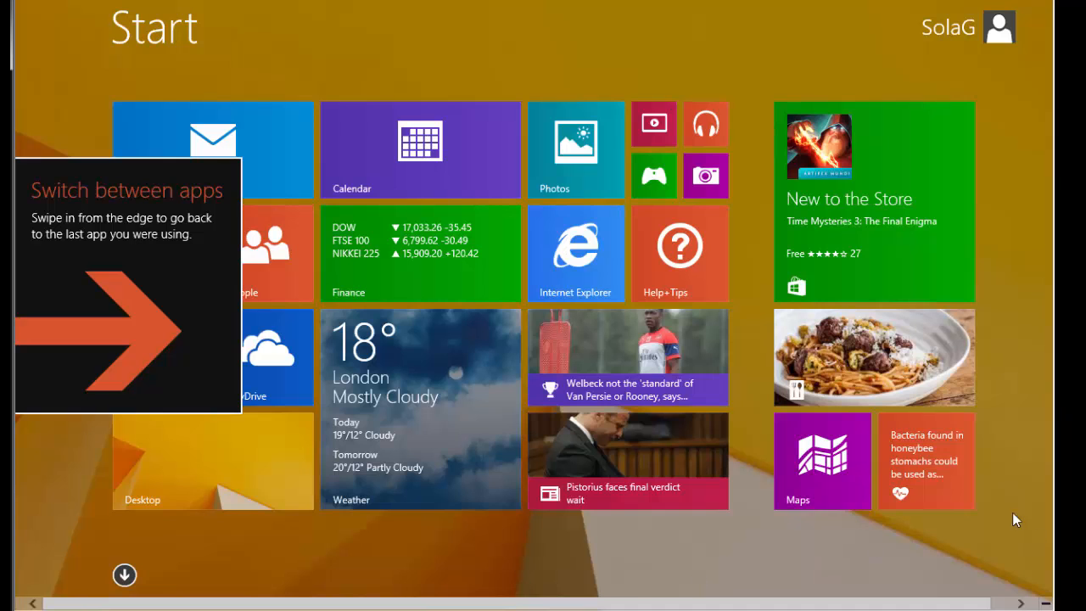
Step: From the desktop, open Taskbar and Navigation properties and move the window toward the centre
left_click(257, 472)
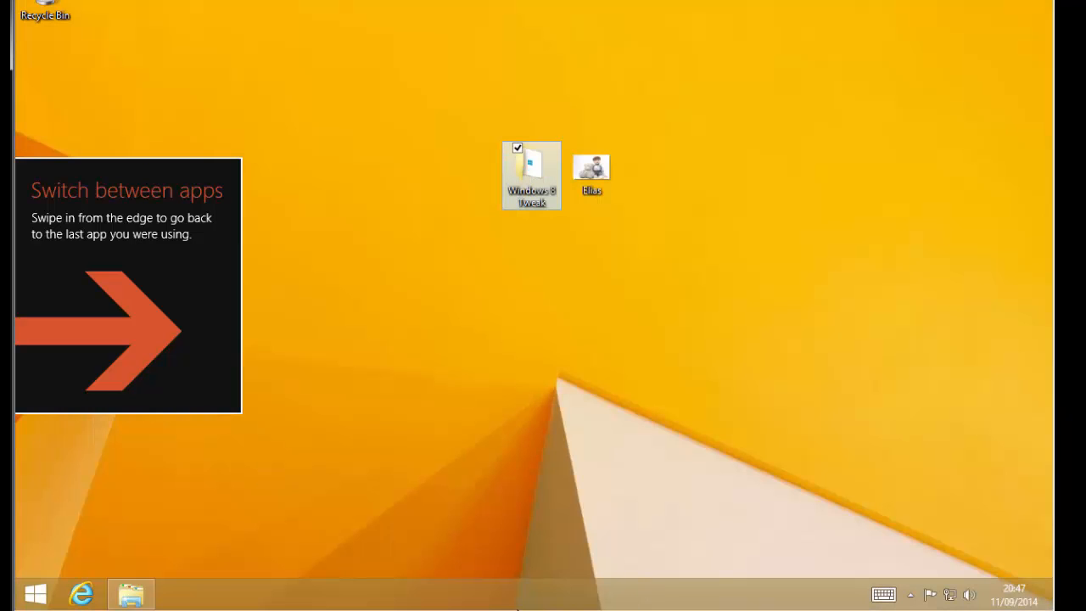
right_click(591, 596)
left_click(624, 581)
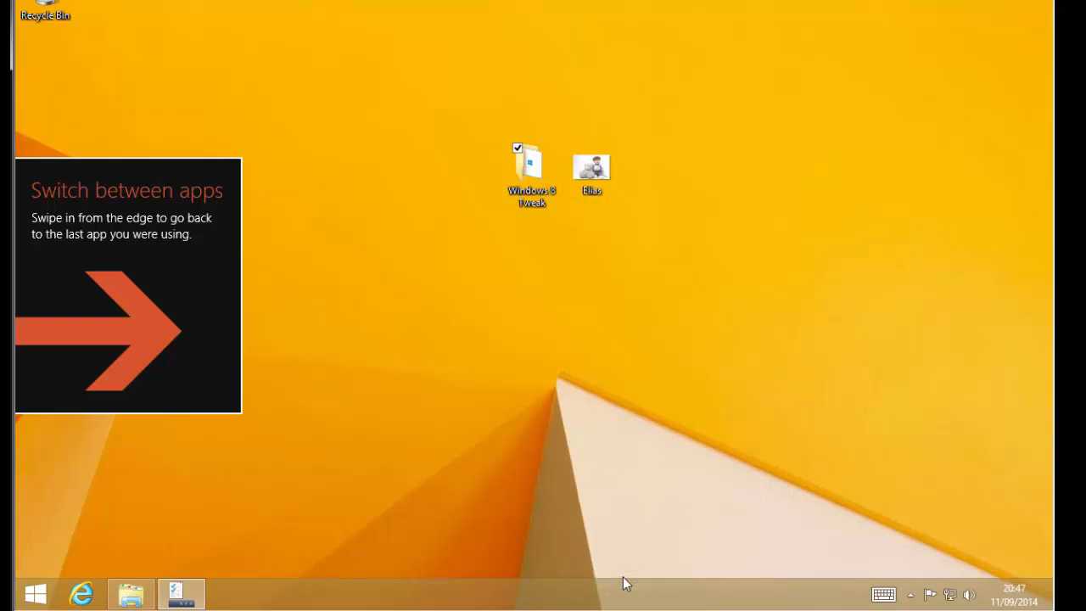
left_click_drag(275, 177, 618, 216)
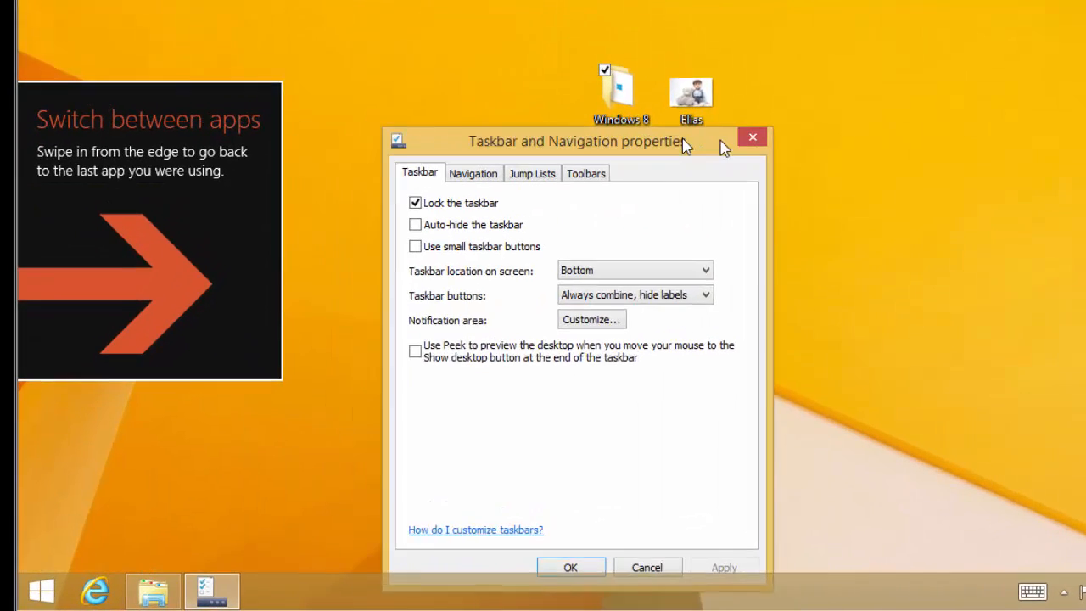
left_click_drag(683, 138, 729, 140)
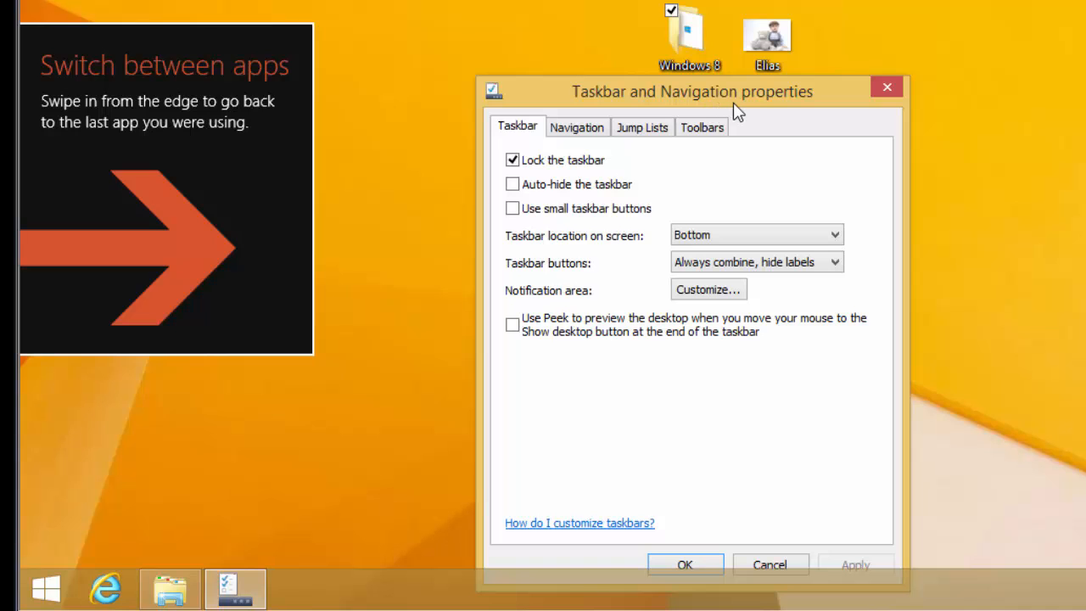
left_click_drag(759, 72, 793, 0)
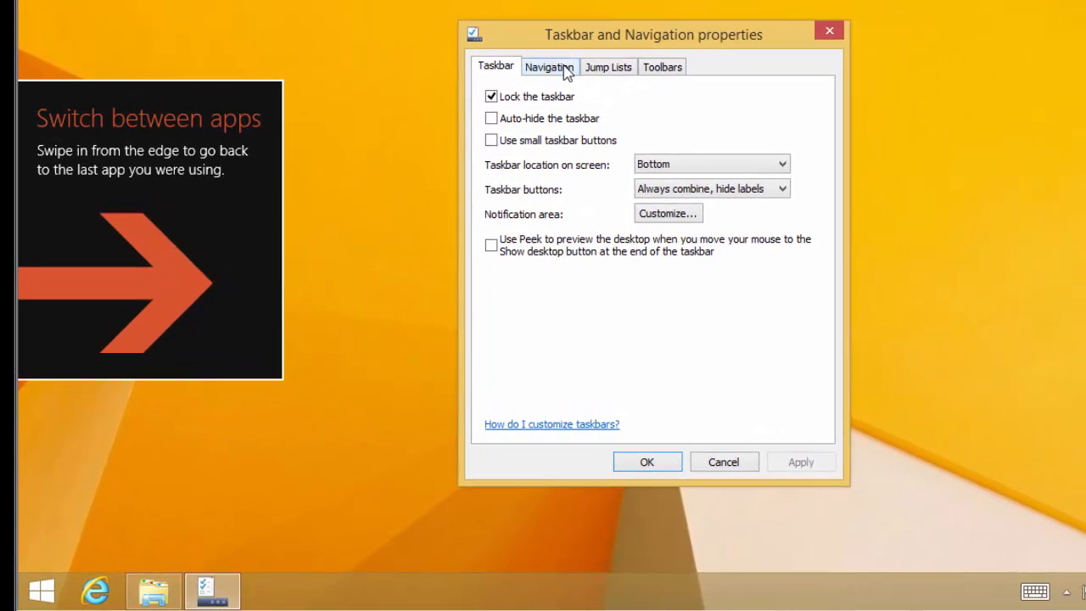
Step: On the Navigation tab, turn off upper-left corner switching between recent apps and save
left_click(566, 68)
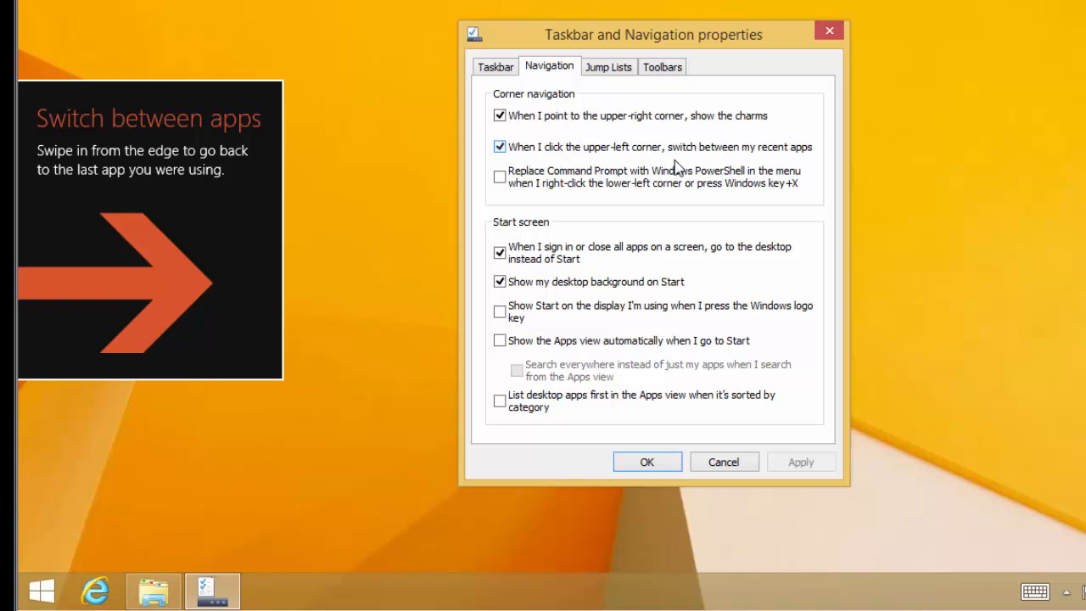
left_click(500, 147)
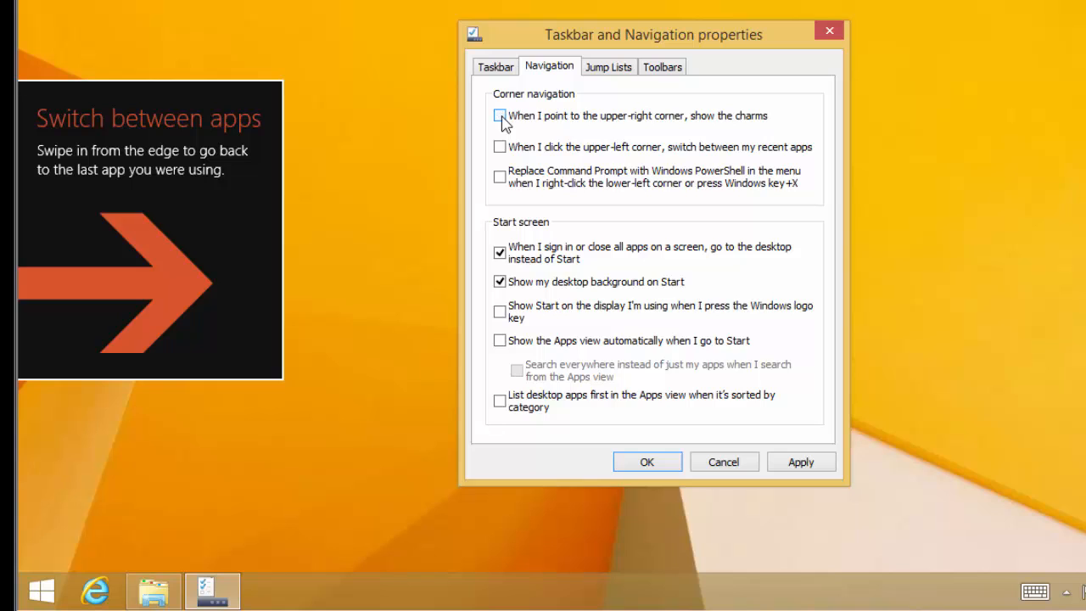
left_click(799, 464)
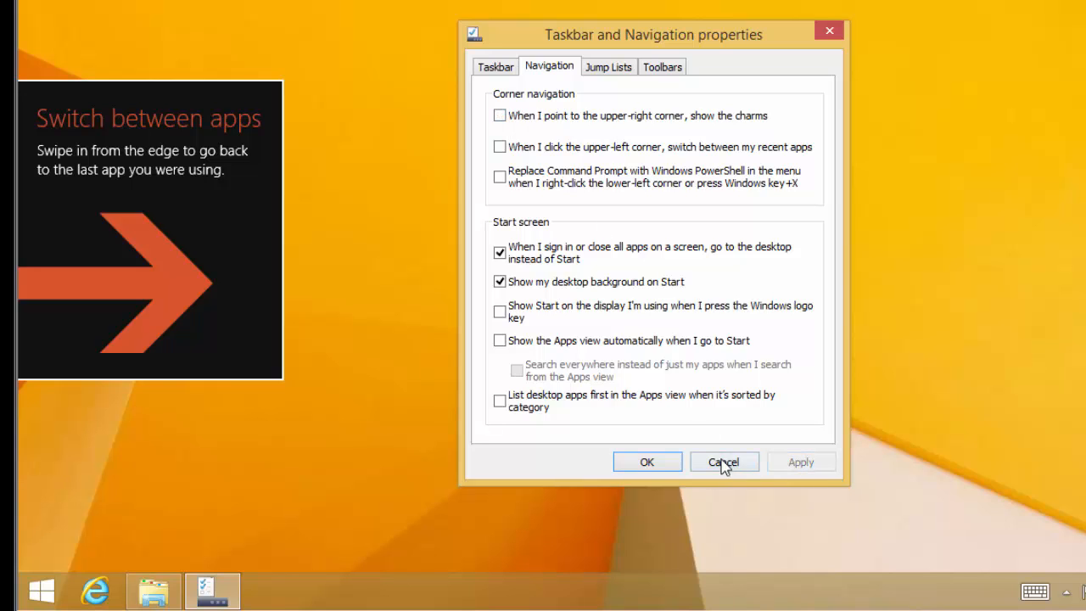
left_click(648, 463)
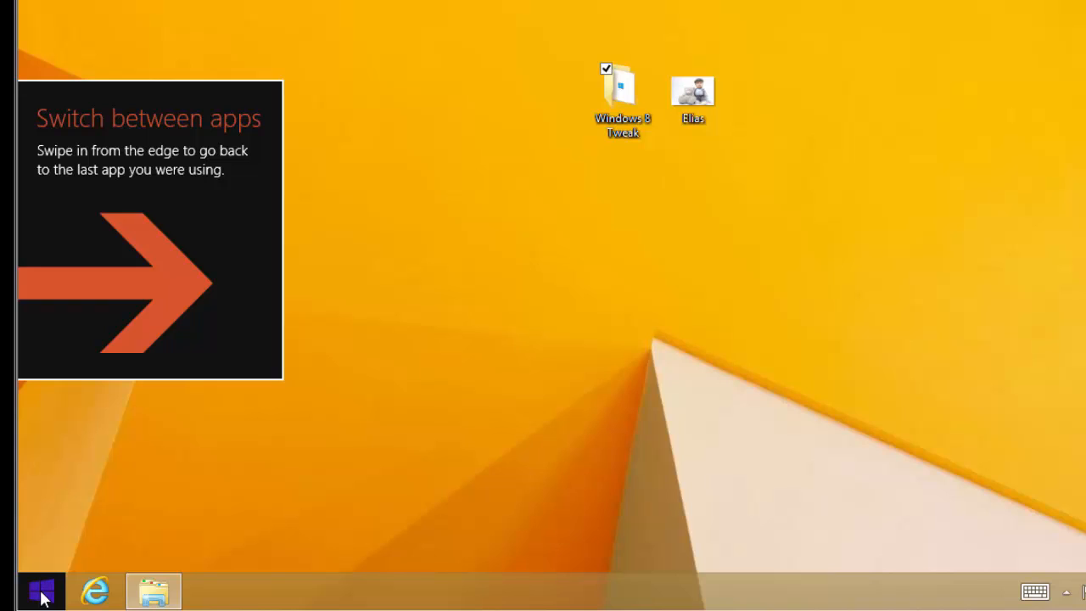
Step: Open the Start screen, zoom out to the tile-group overview, then back to full-size tiles
left_click(43, 597)
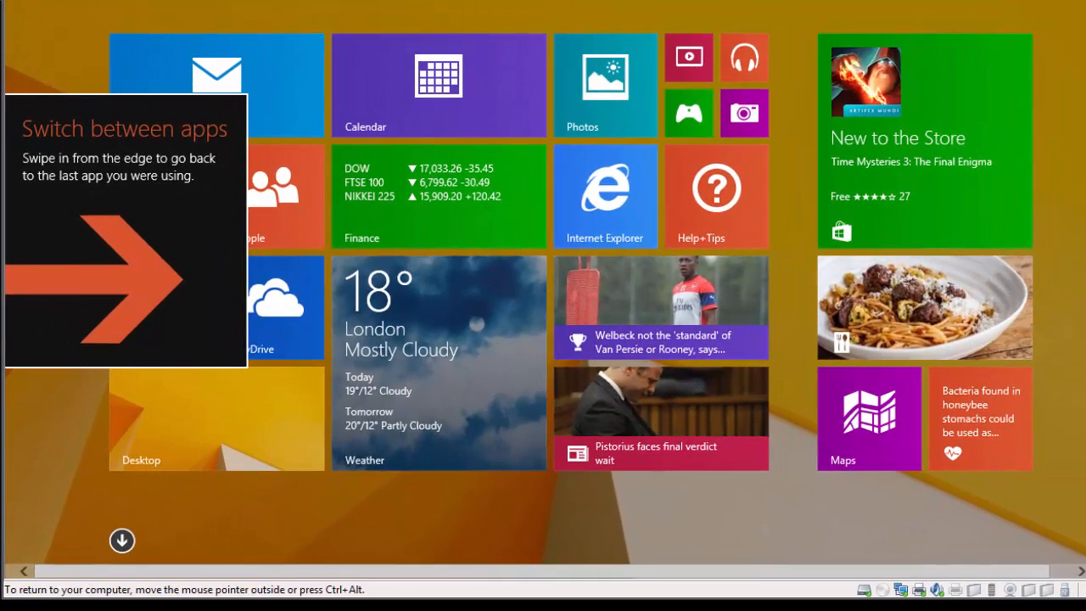
left_click(1085, 571)
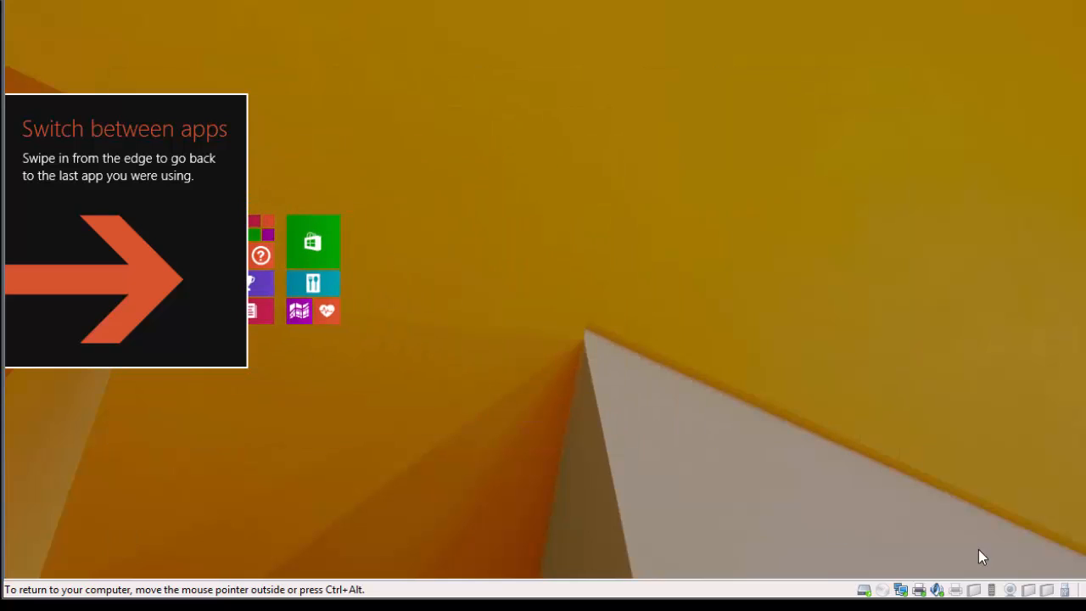
left_click(572, 511)
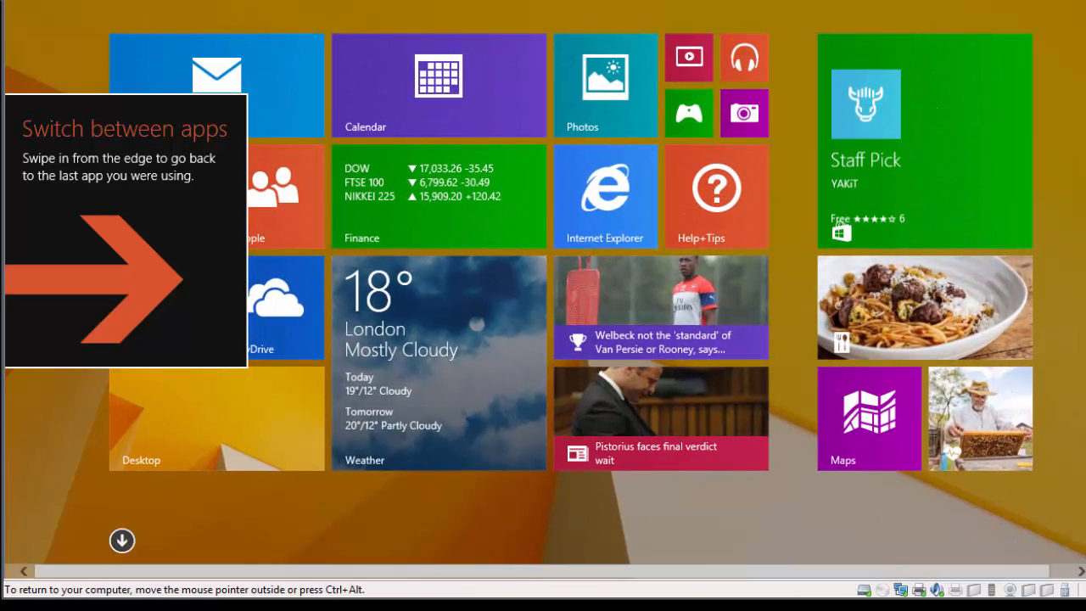
Step: View the Power options in the Settings charm, then dismiss them and the Settings pane
mouse_move(1076, 230)
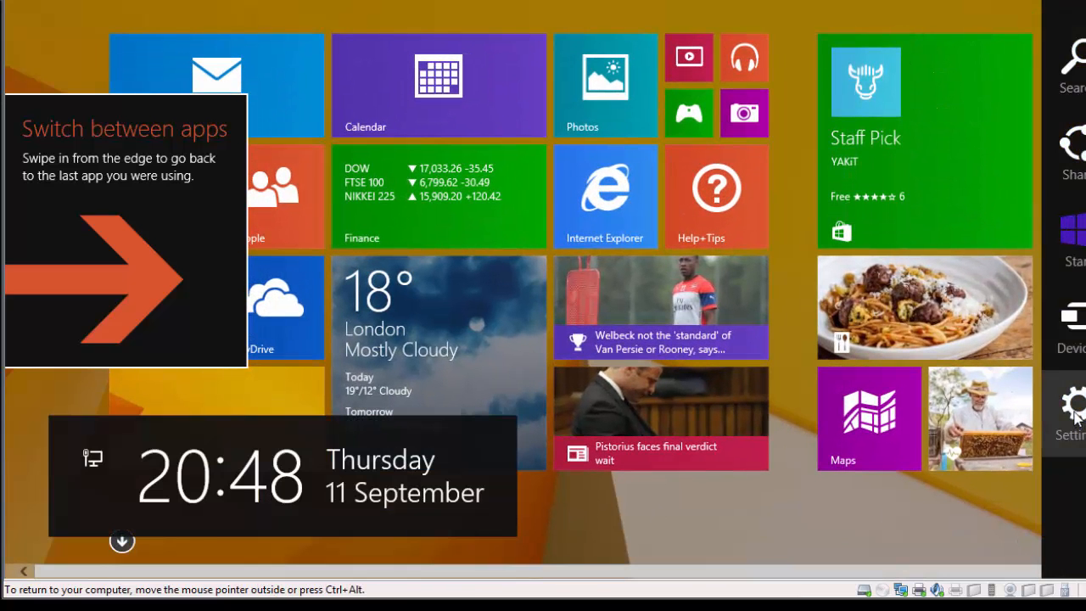
left_click(1076, 414)
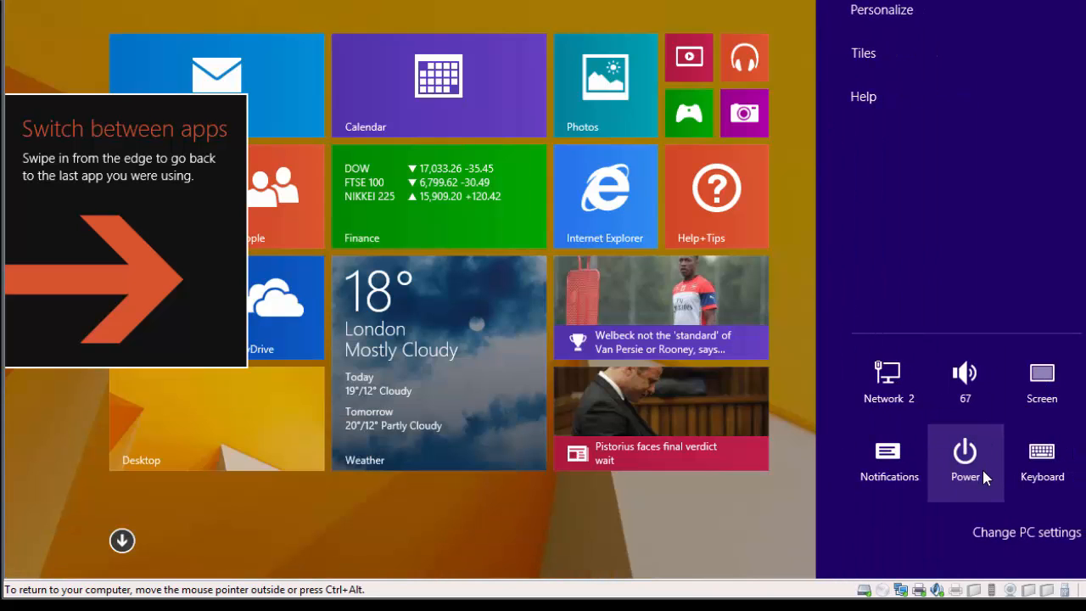
left_click(981, 475)
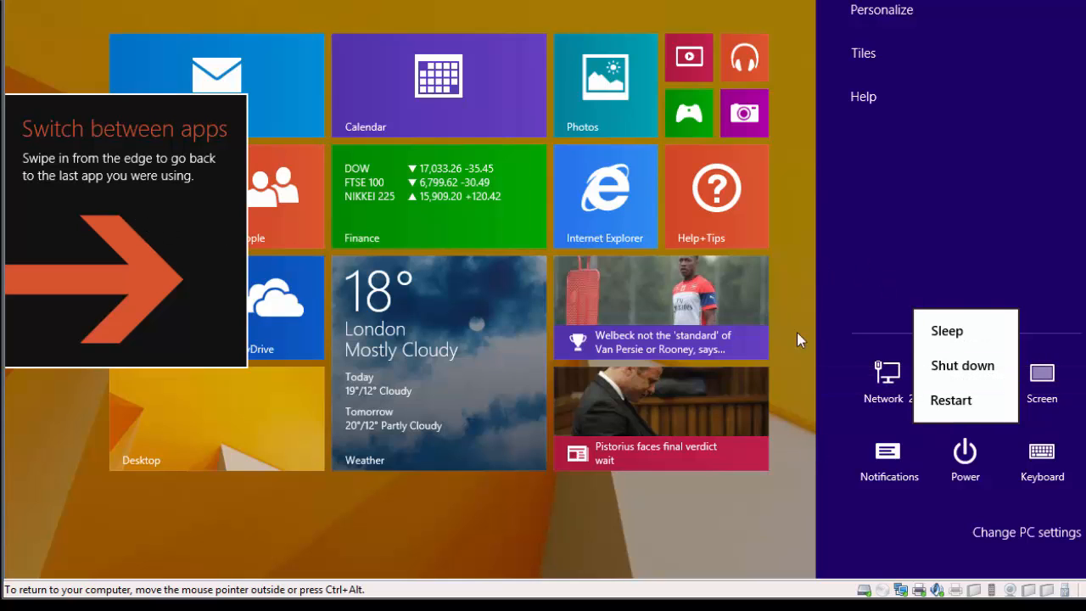
left_click(790, 291)
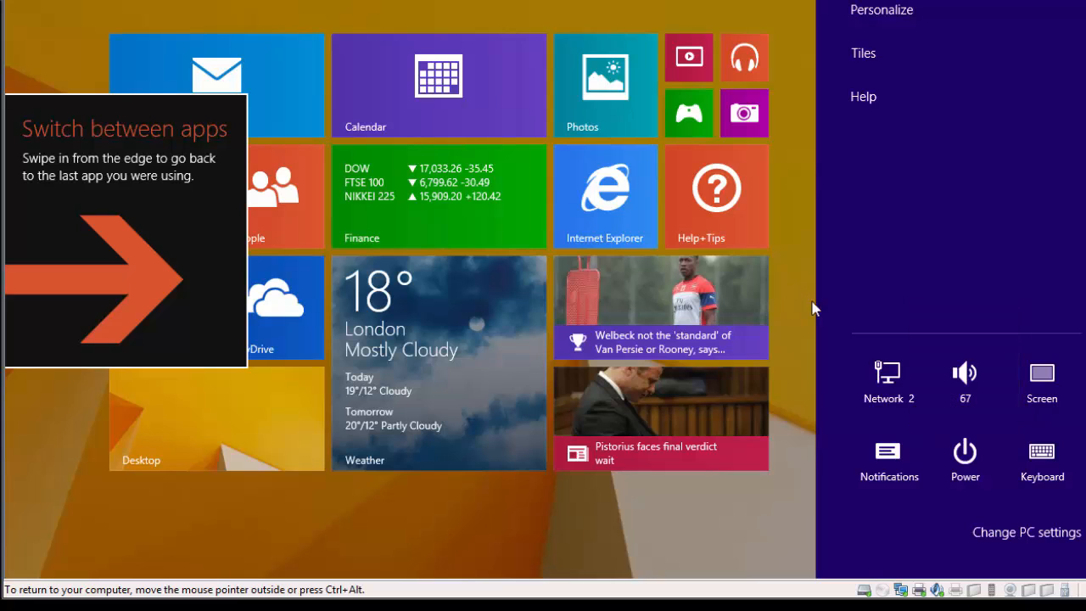
left_click(771, 474)
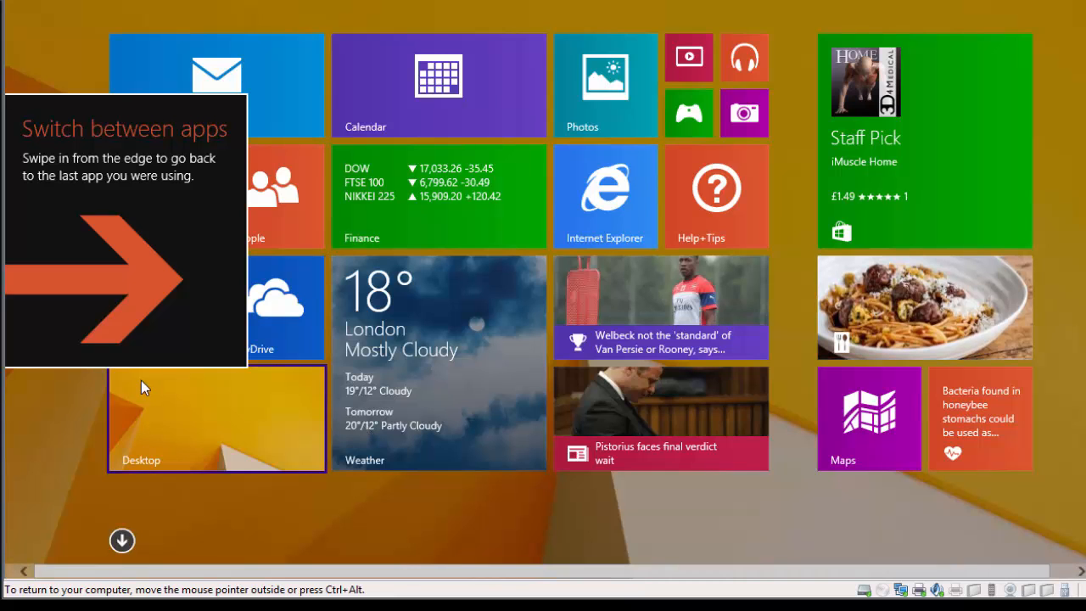
Step: On the desktop, open Windows 8 Tweak > StartIsBackPlus for Windows 8.1 1.5 in File Explorer
left_click(219, 416)
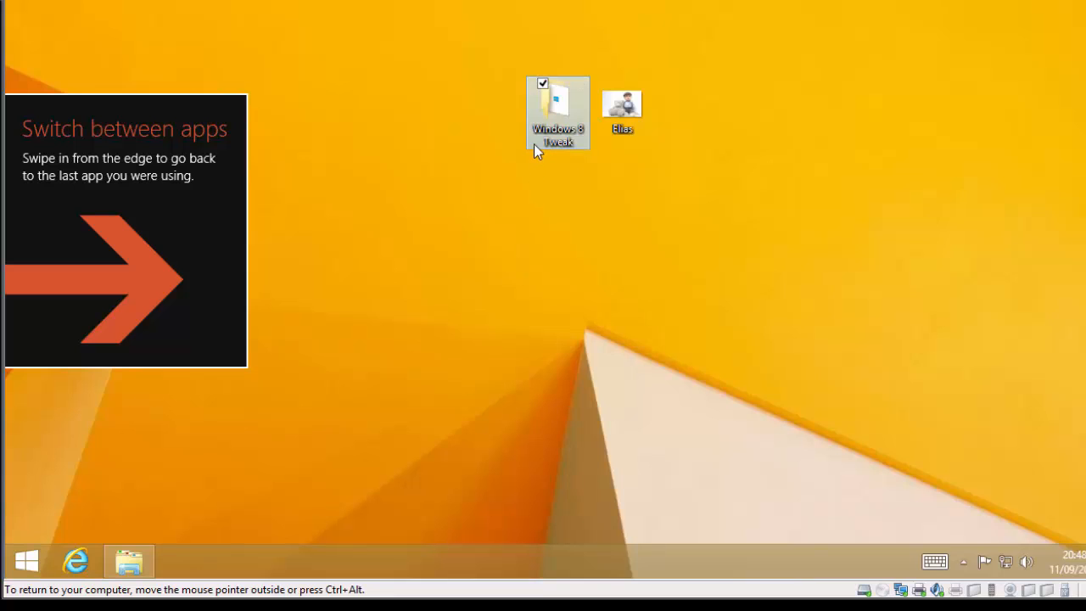
double_click(556, 115)
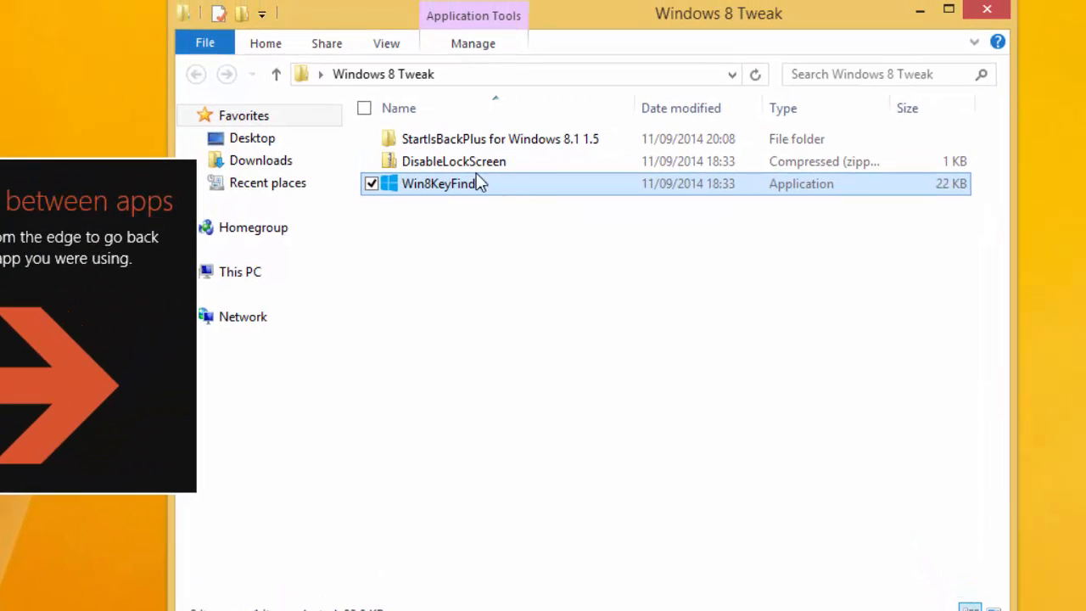
mouse_move(458, 153)
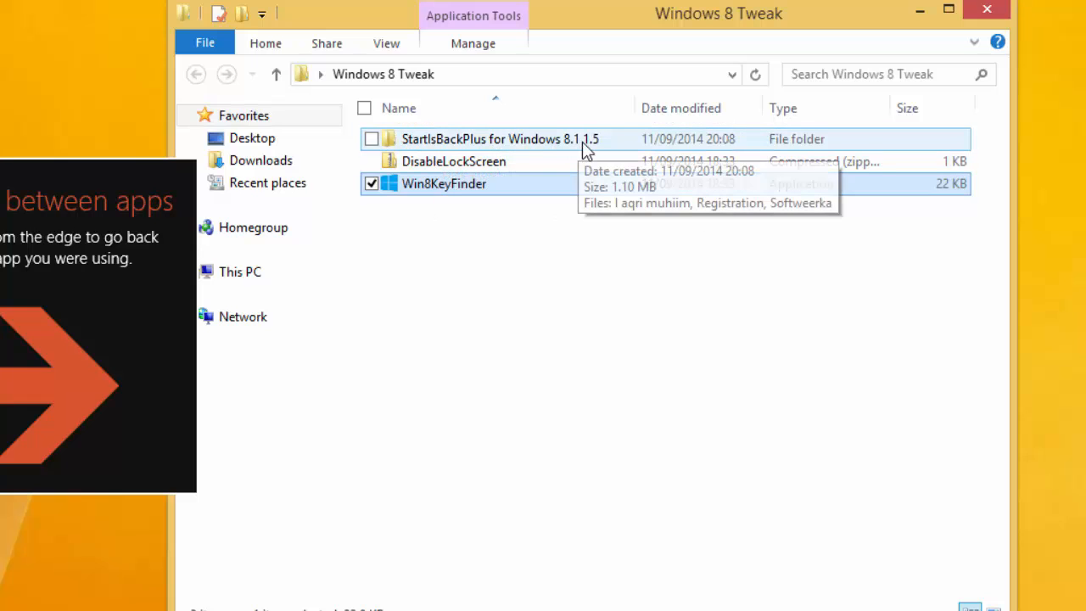
double_click(543, 149)
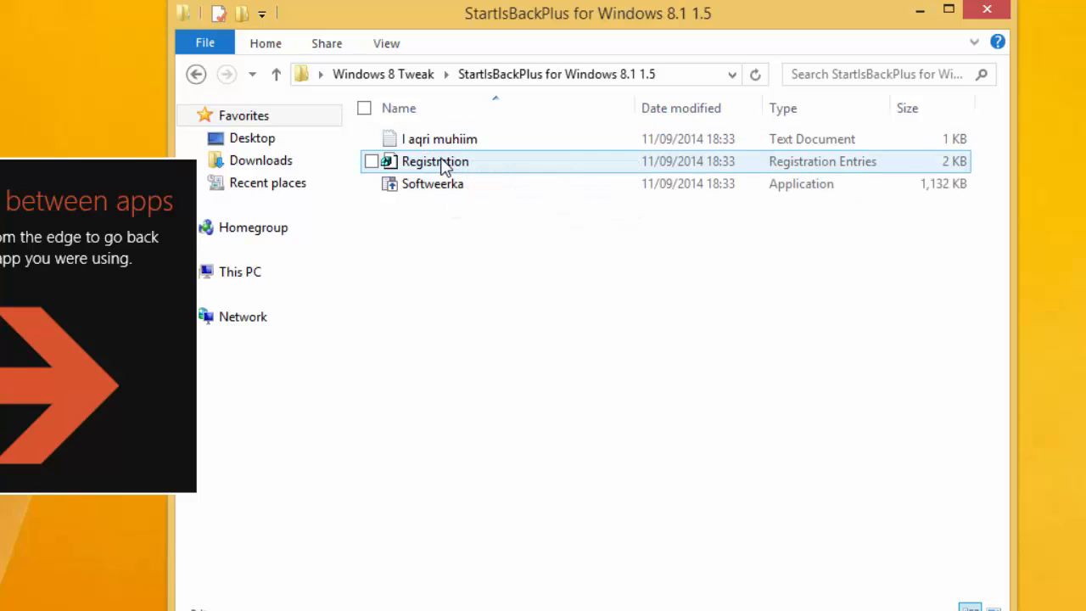
Step: Merge Registration.reg into the registry, confirm the warning, and acknowledge the success message
right_click(427, 163)
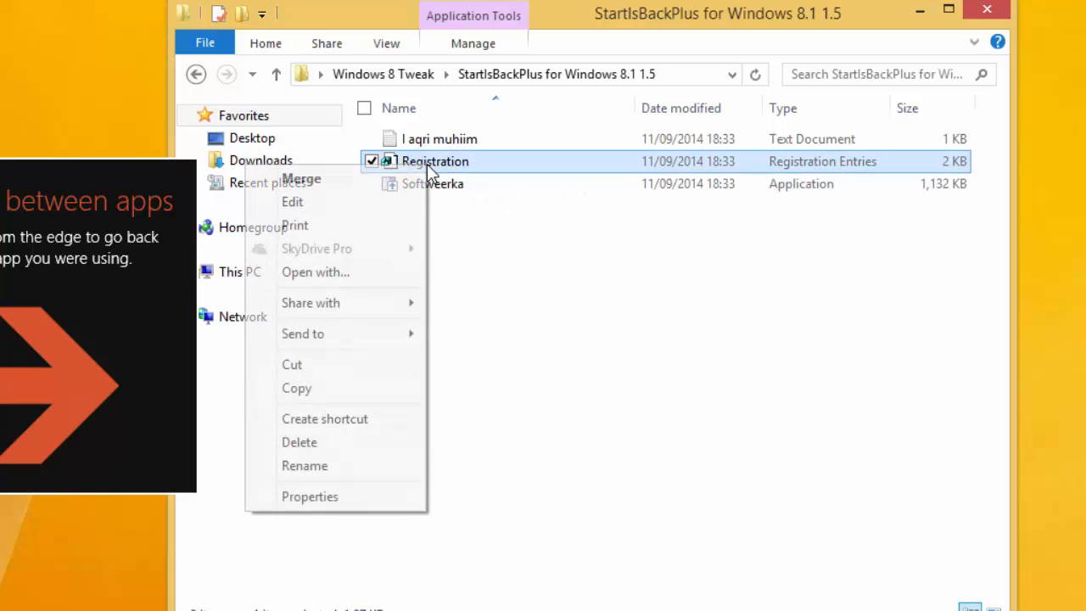
left_click(458, 189)
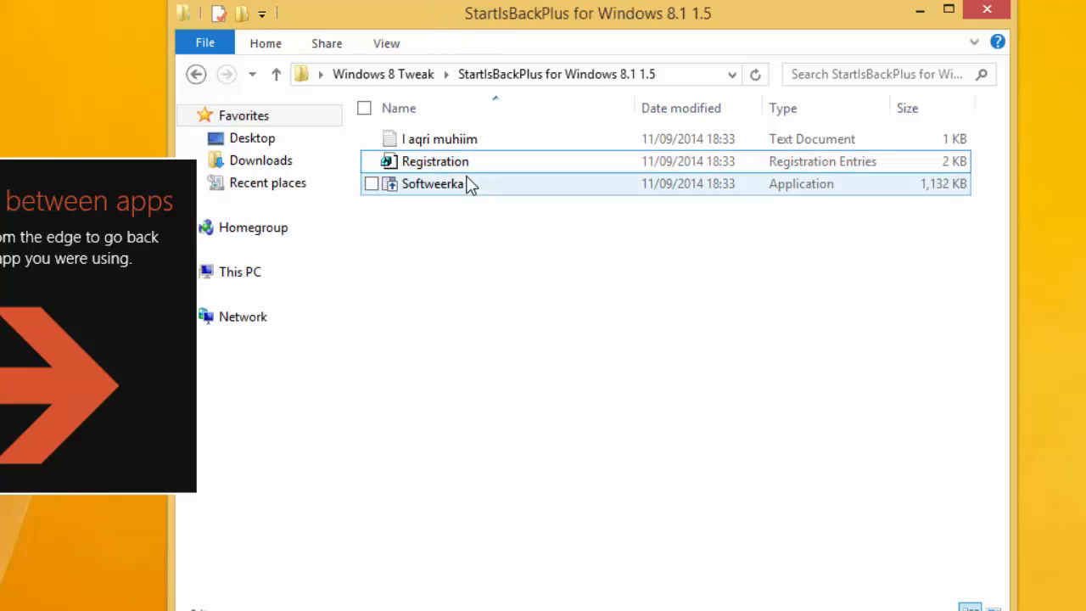
left_click(451, 164)
right_click(443, 161)
left_click(413, 169)
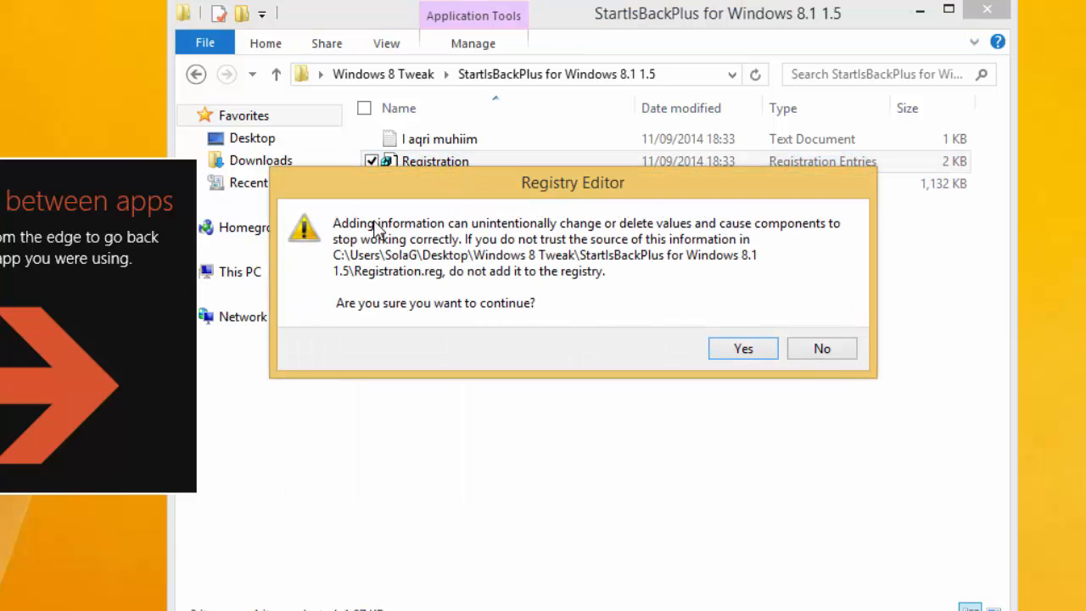
left_click(727, 355)
left_click(802, 318)
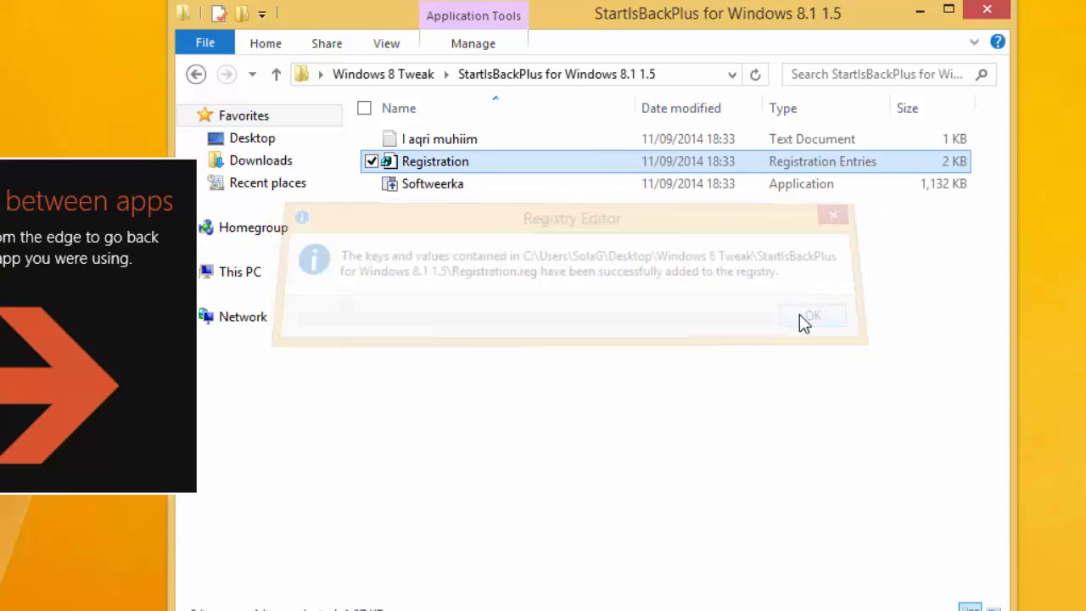
Step: Install StartIsBack for everyone from the Softweerka installer and close its Welcome screen
double_click(451, 186)
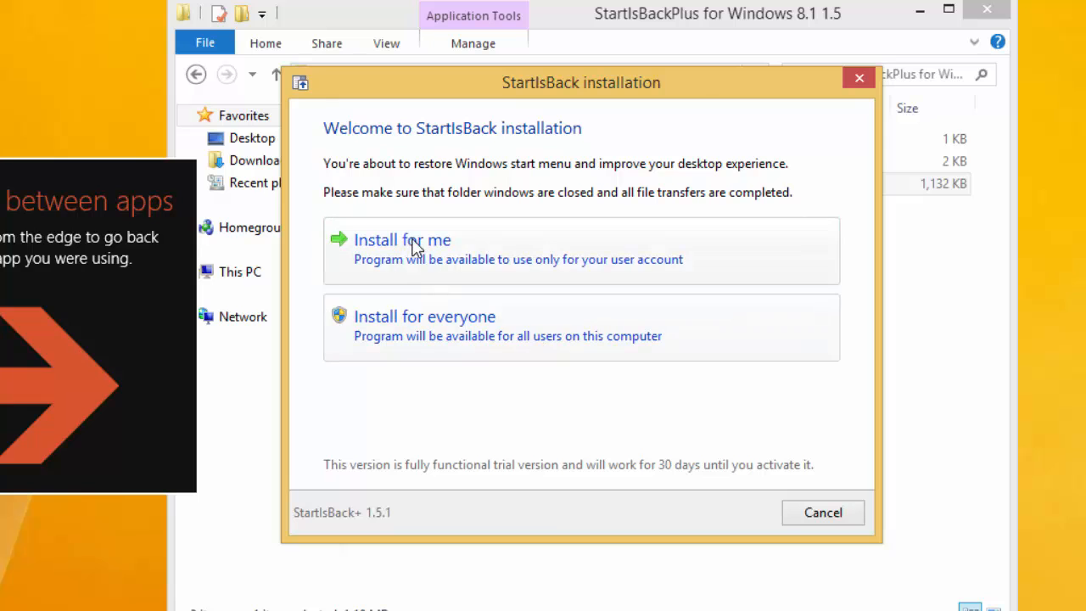
left_click(431, 331)
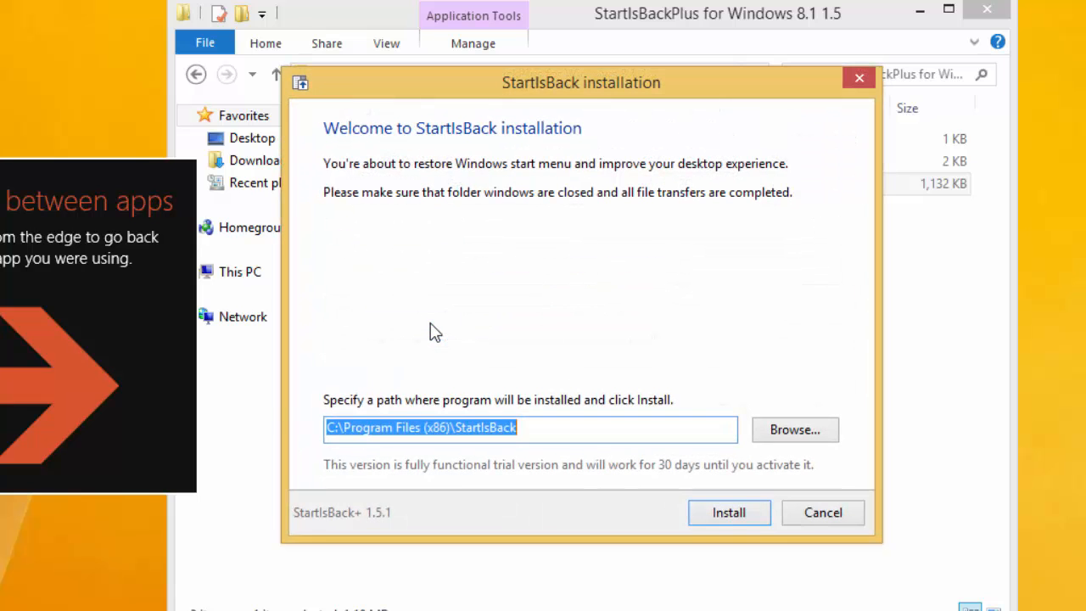
left_click(746, 515)
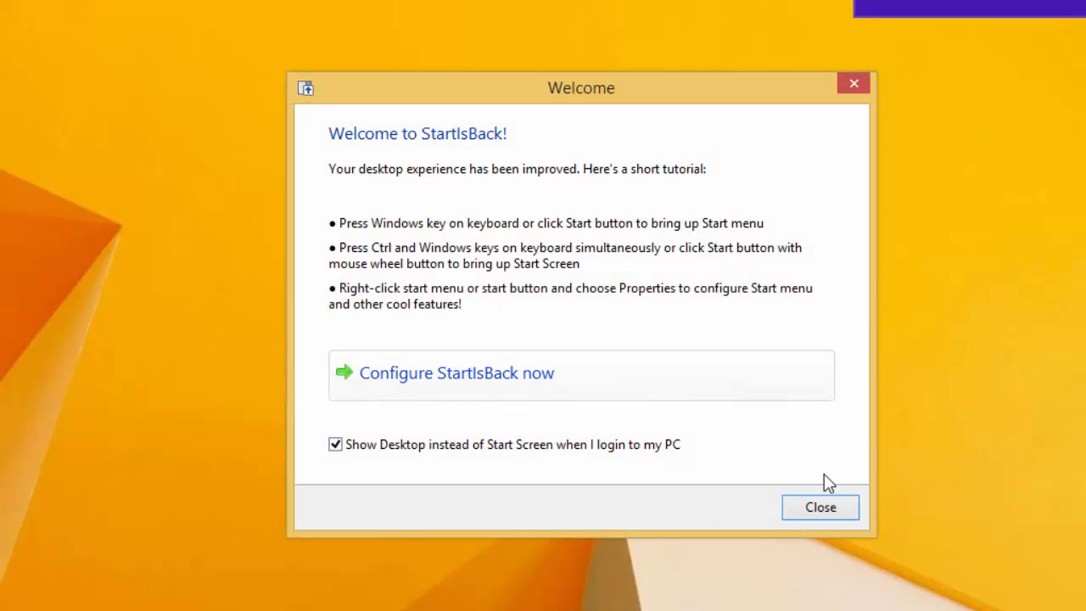
left_click(820, 509)
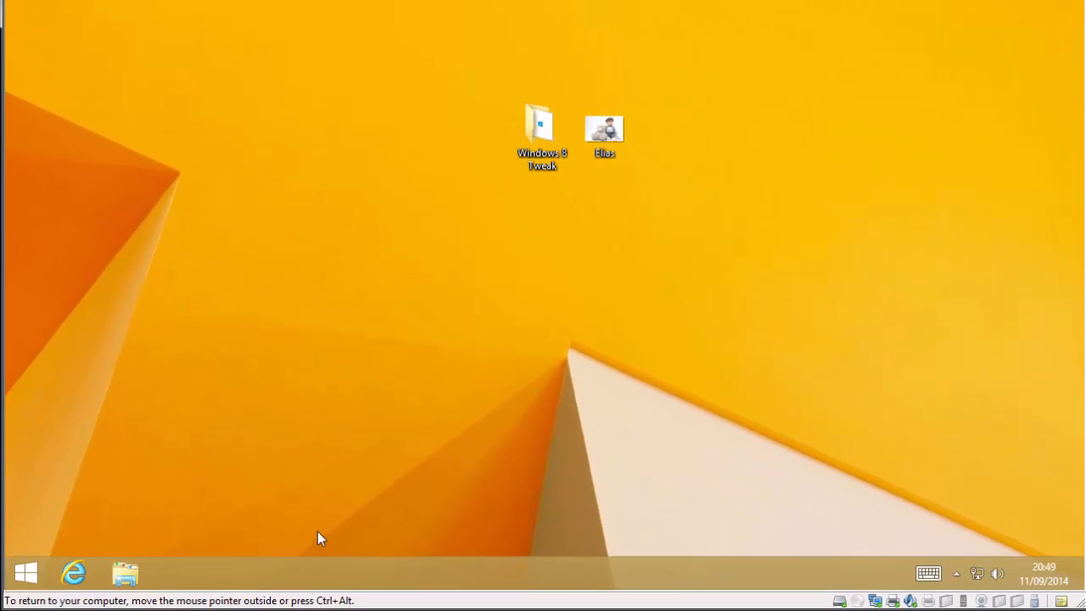
Step: Try the new classic Start menu and its link to the tile Start screen
left_click(22, 575)
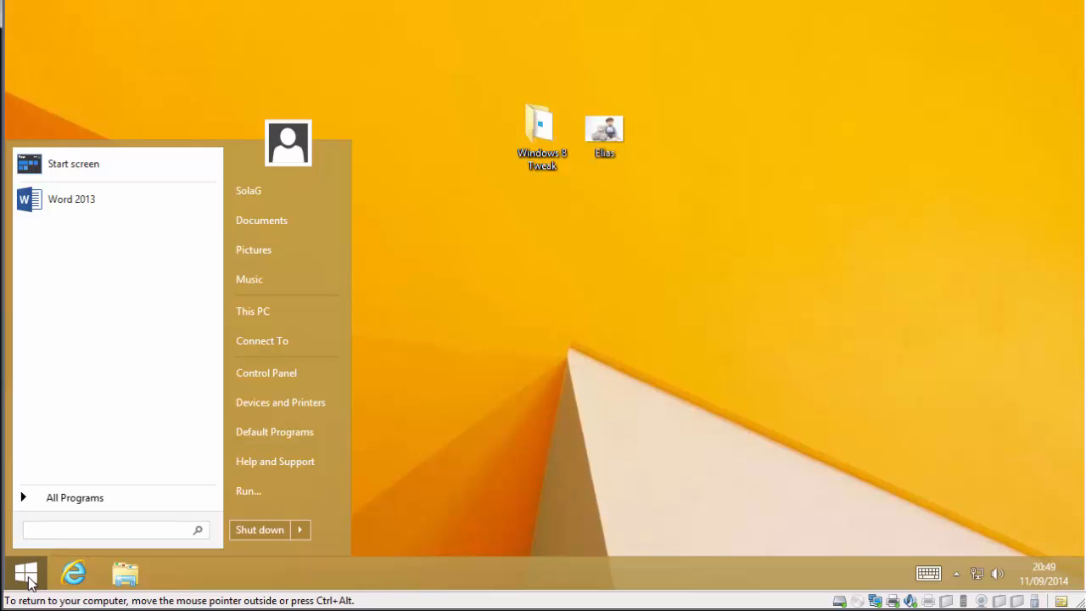
left_click(81, 173)
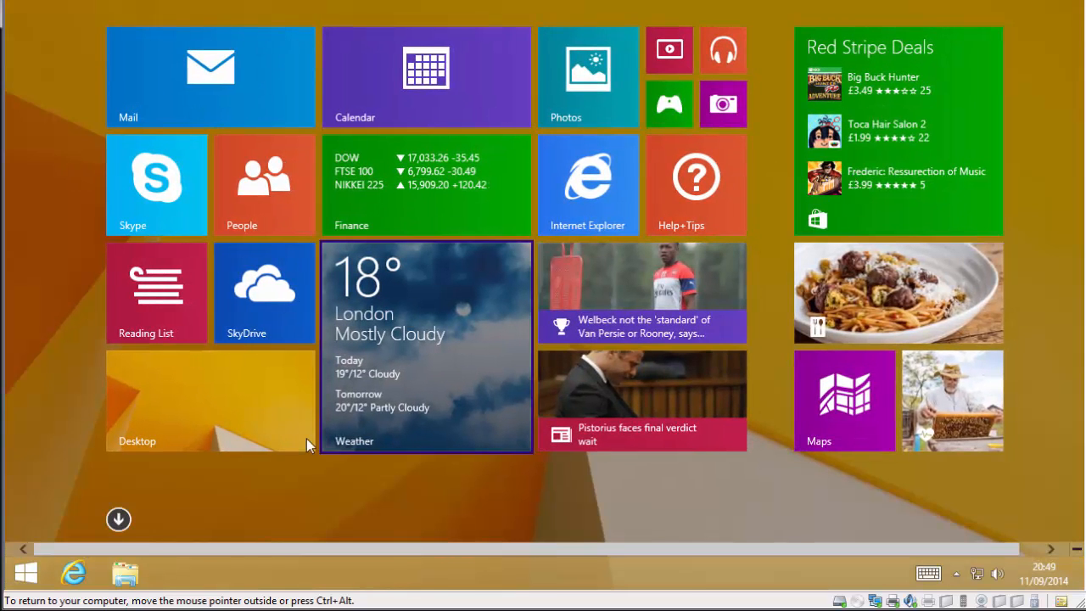
left_click(254, 404)
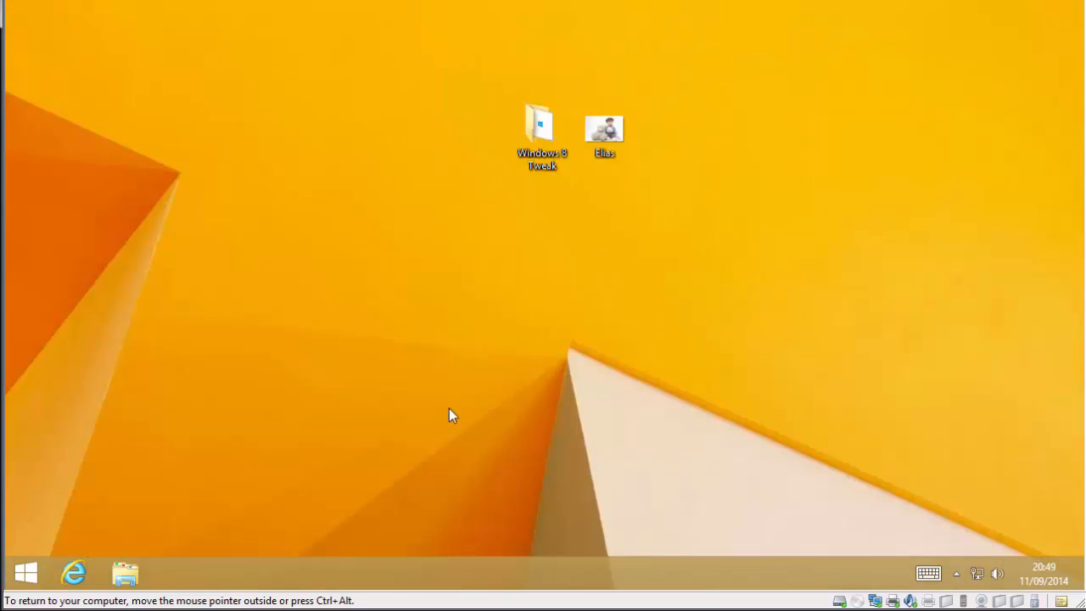
left_click(26, 574)
left_click(99, 173)
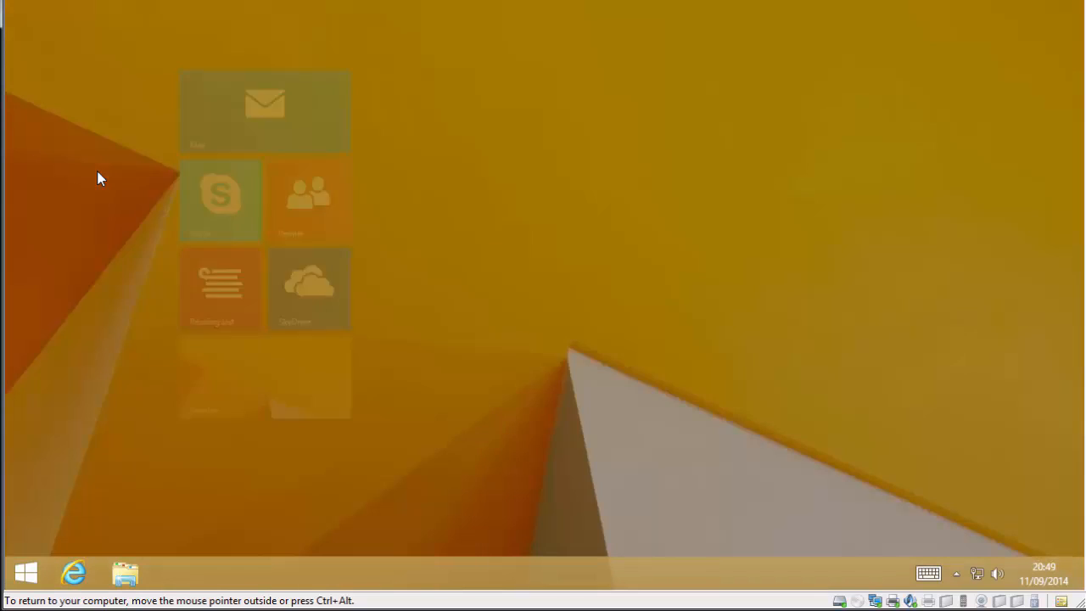
Step: Open PC settings from the Settings charm, then return to the desktop with the Windows key
mouse_move(1074, 552)
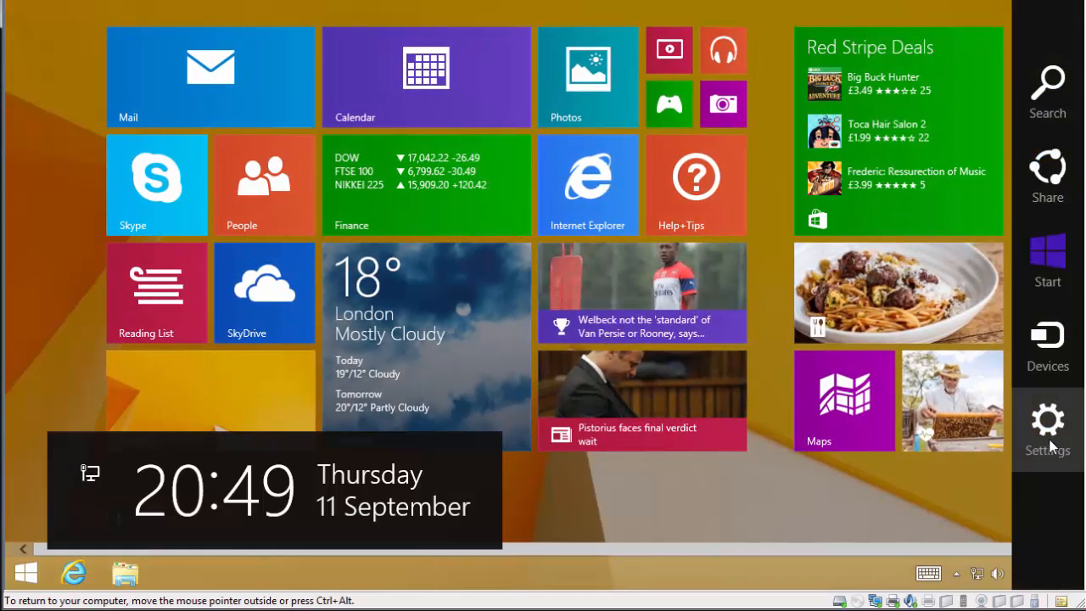
left_click(1048, 419)
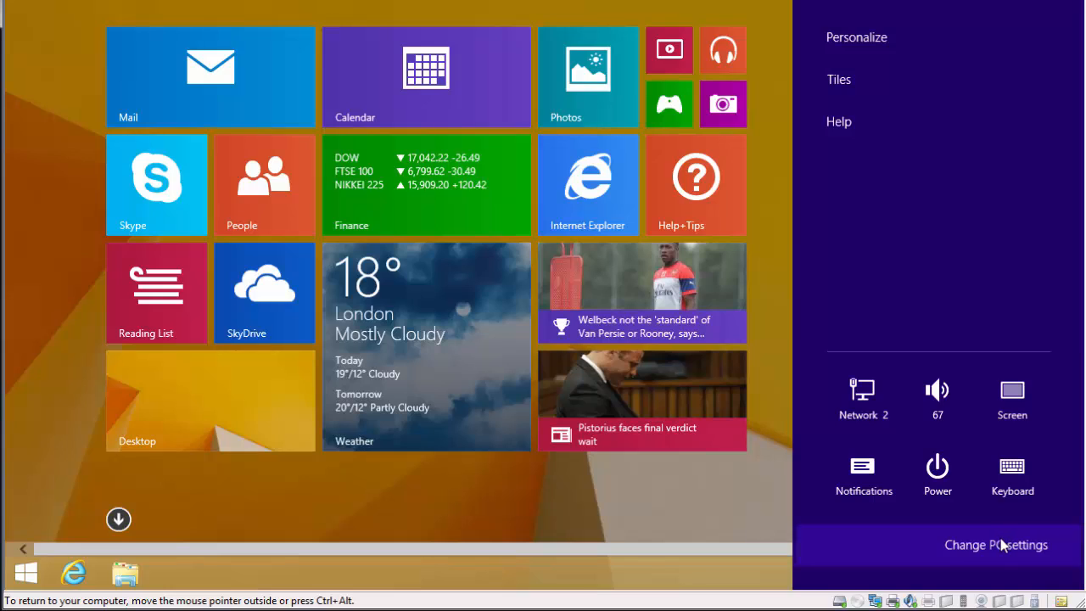
left_click(1001, 540)
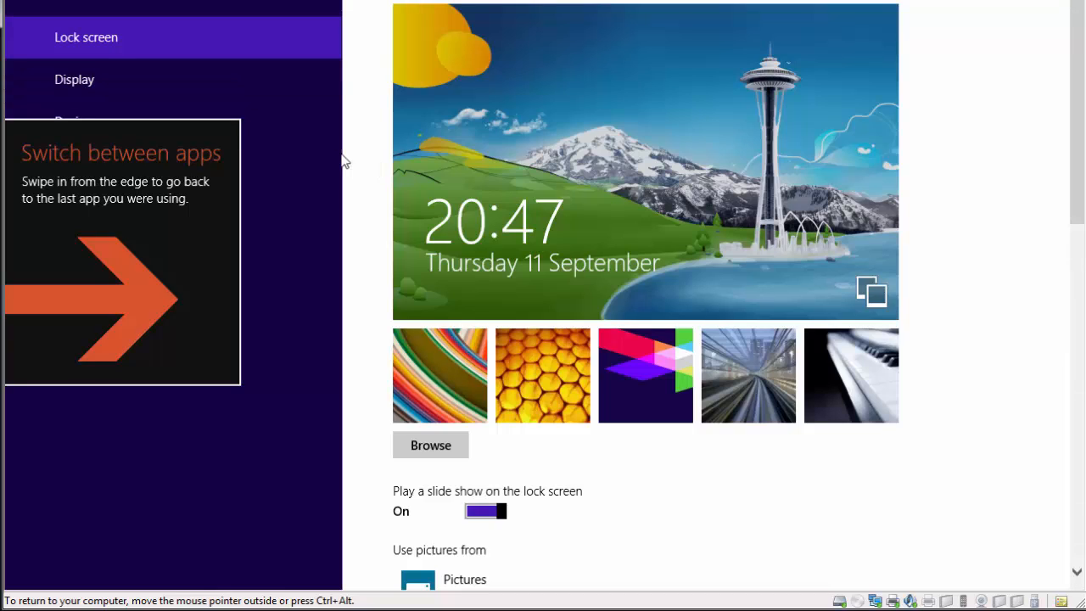
key("super")
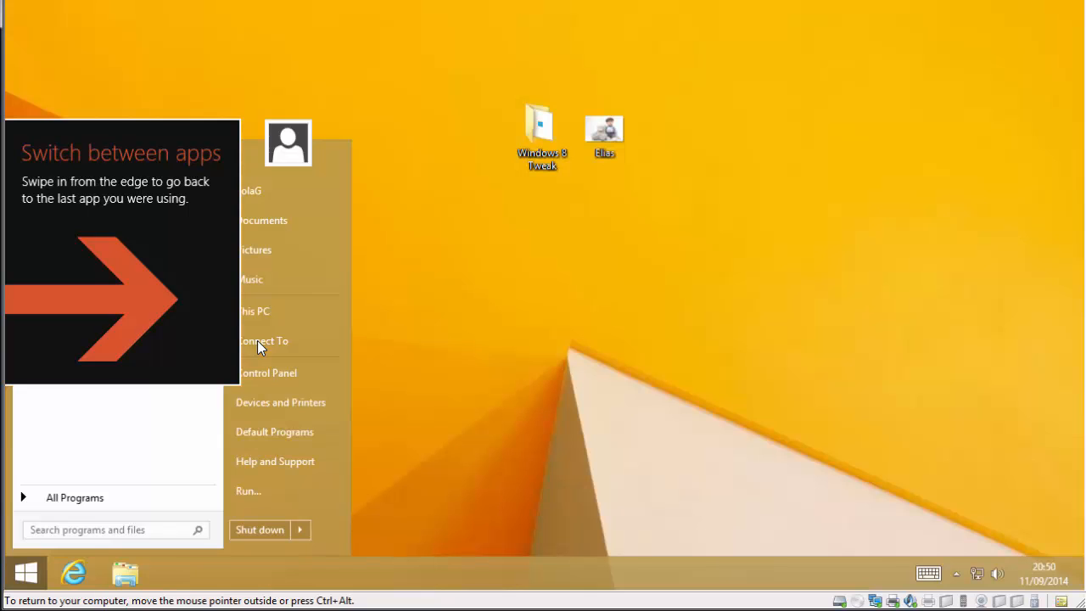
Step: Close and reopen the StartIsBack Start menu a few times
left_click(31, 580)
left_click(32, 579)
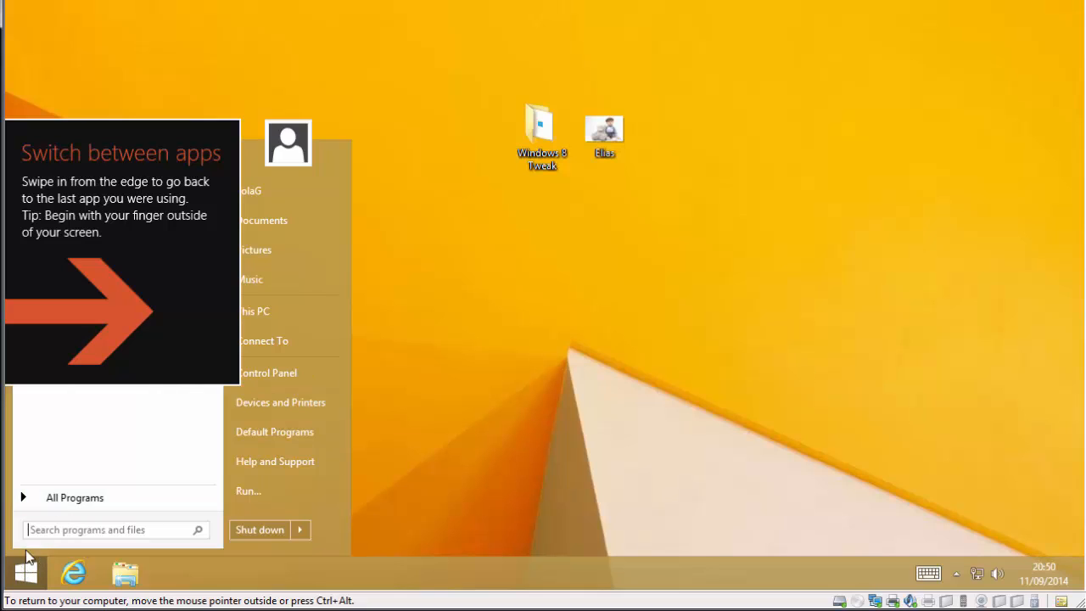
left_click(522, 363)
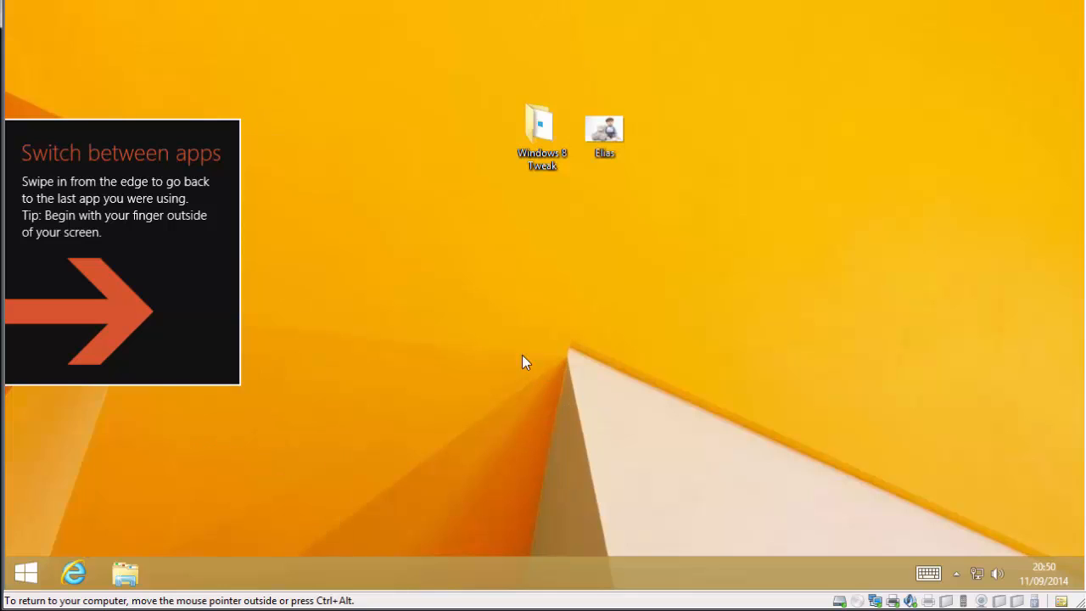
key("super")
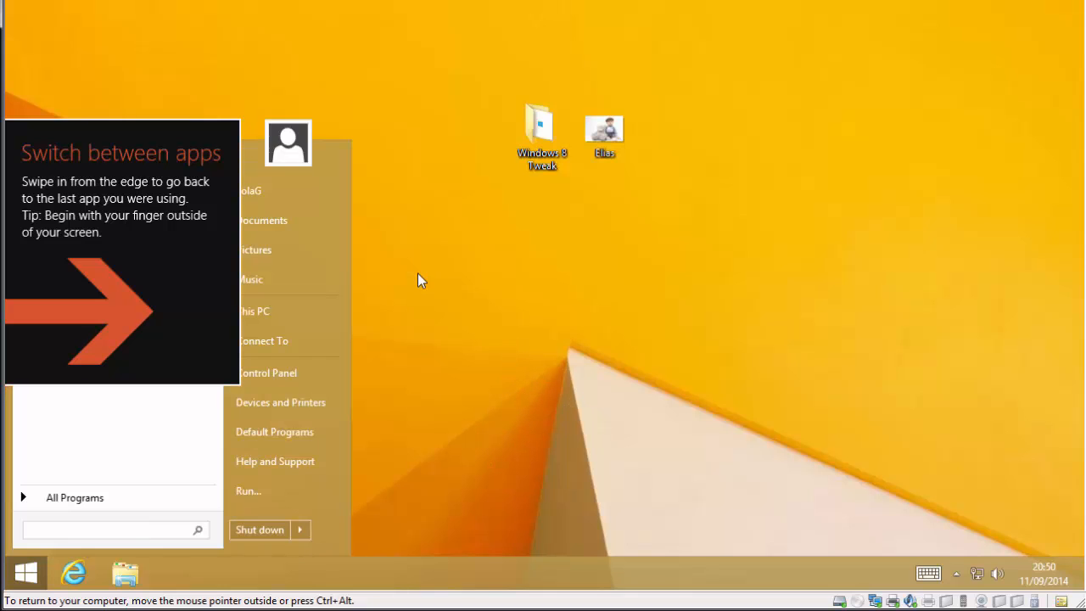
Step: Search charms for 'sign' and open Sign-in options from the results
mouse_move(1082, 580)
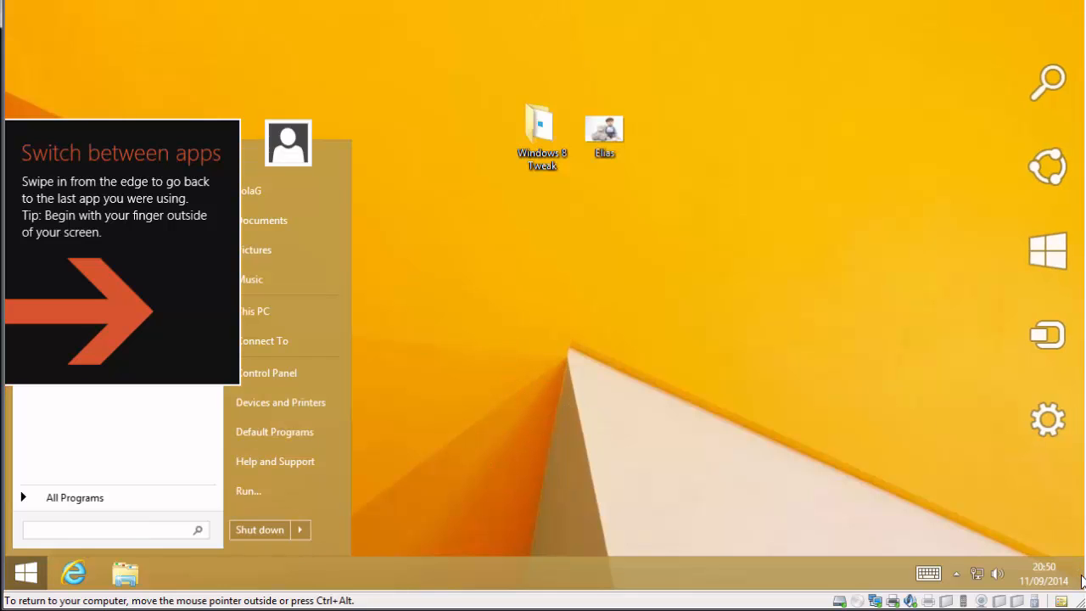
left_click(1043, 107)
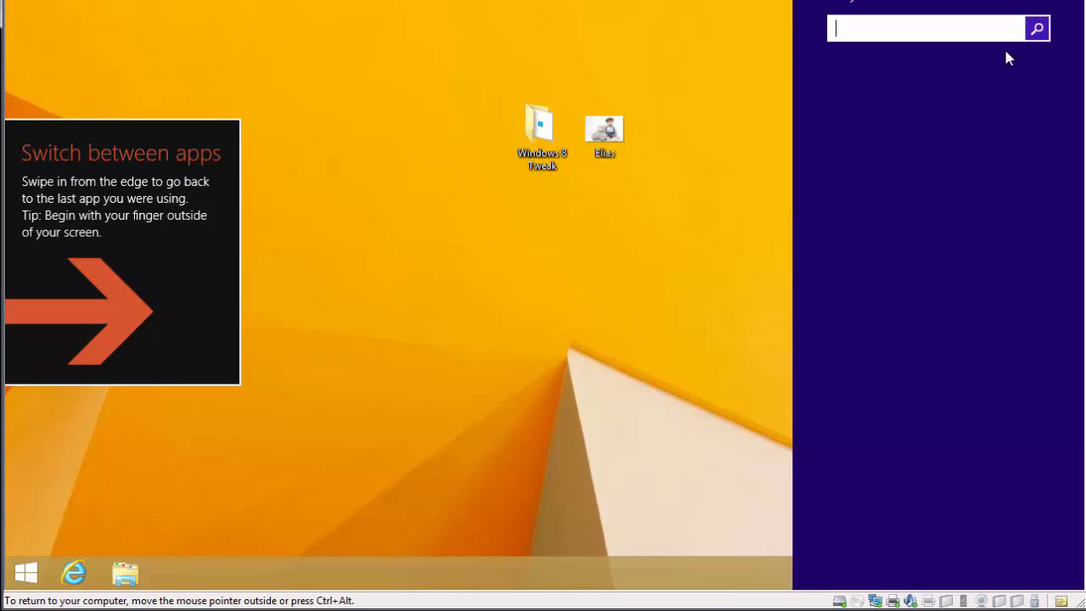
type("sign")
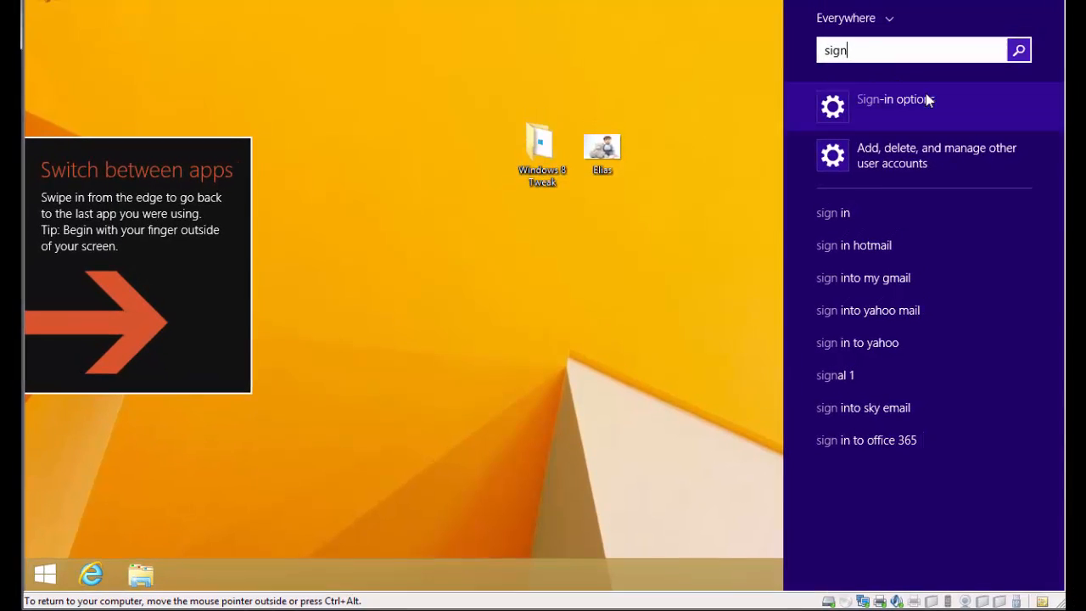
left_click(895, 102)
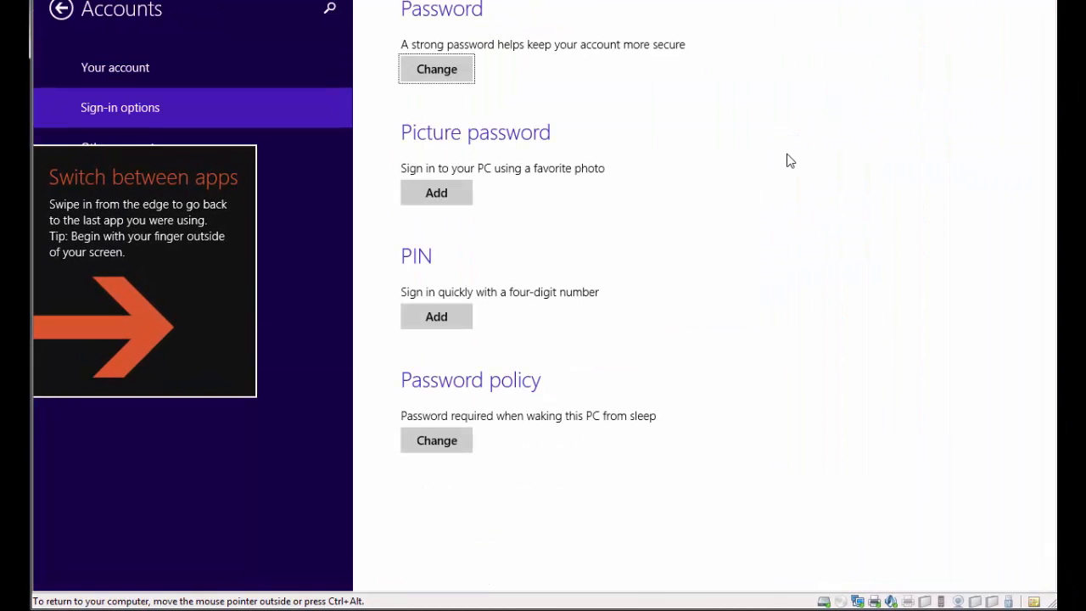
Step: Add a picture password, verify with the account password, then cancel the setup
left_click(454, 71)
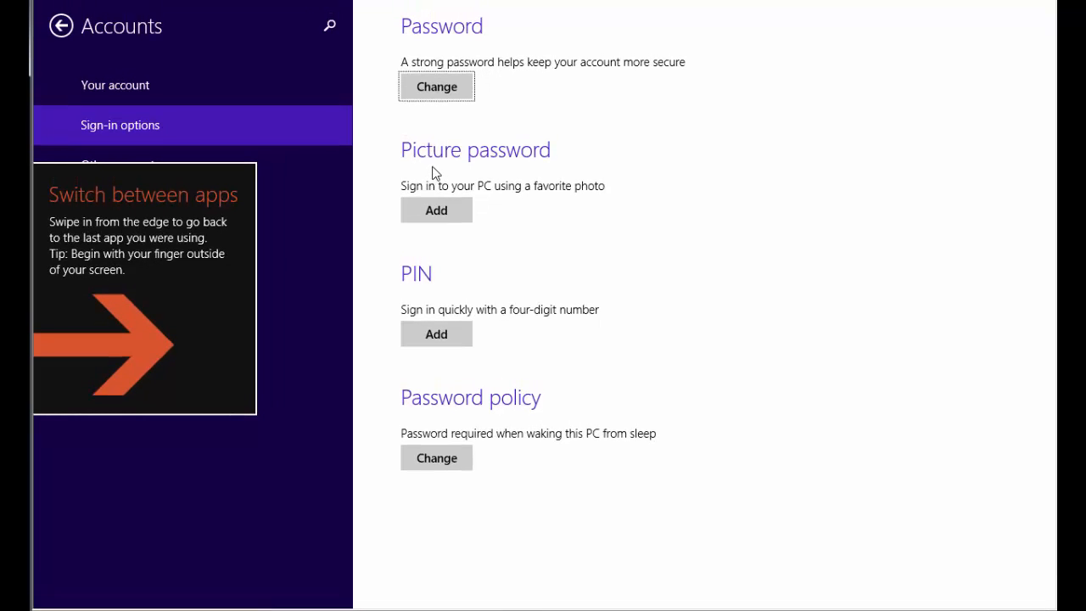
left_click(452, 211)
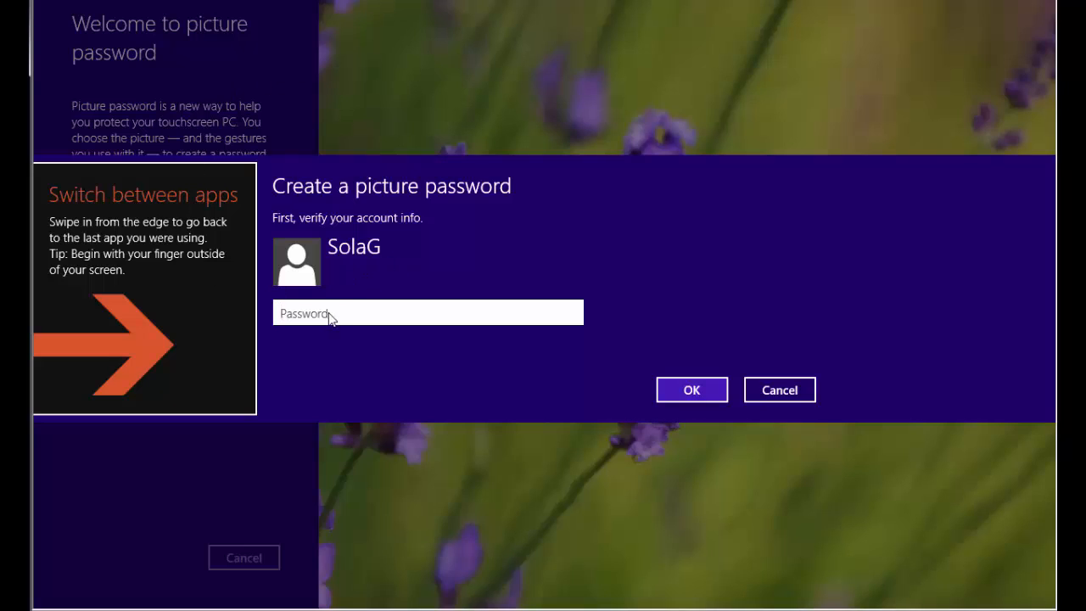
type("pwd")
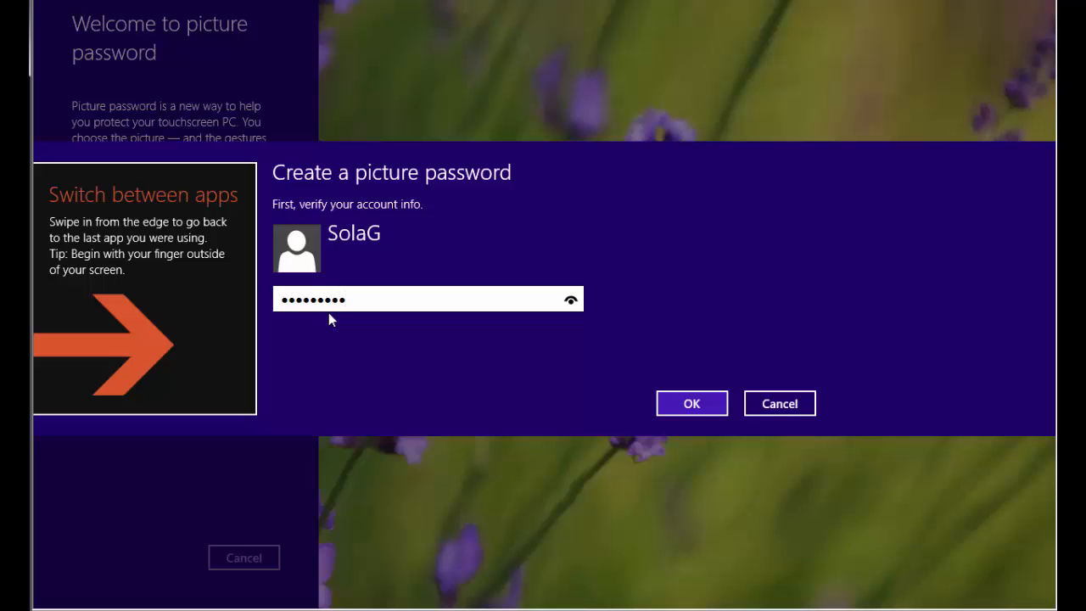
left_click(660, 406)
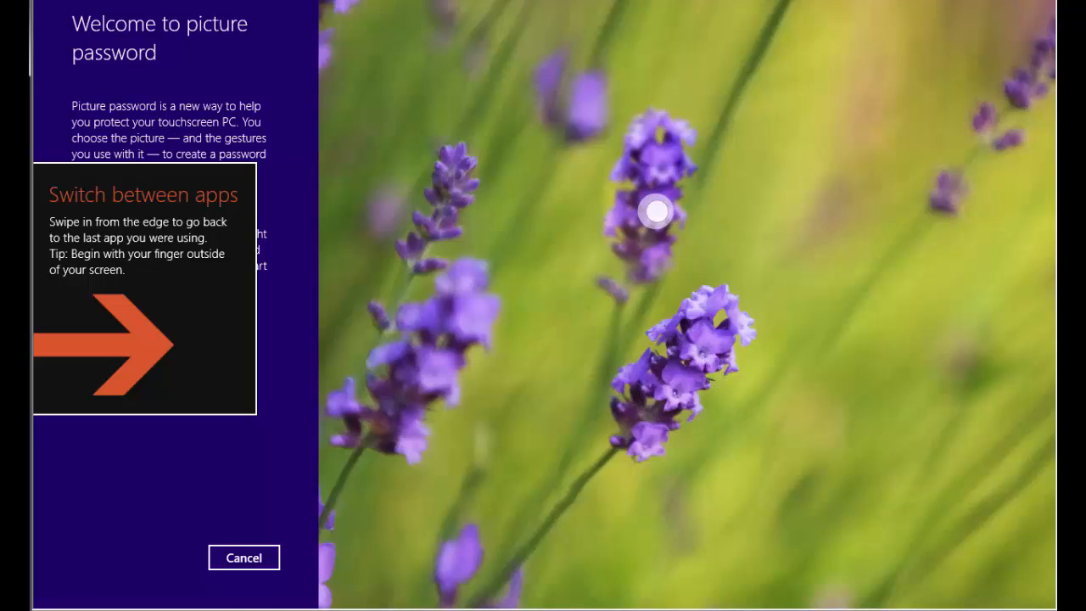
left_click(244, 557)
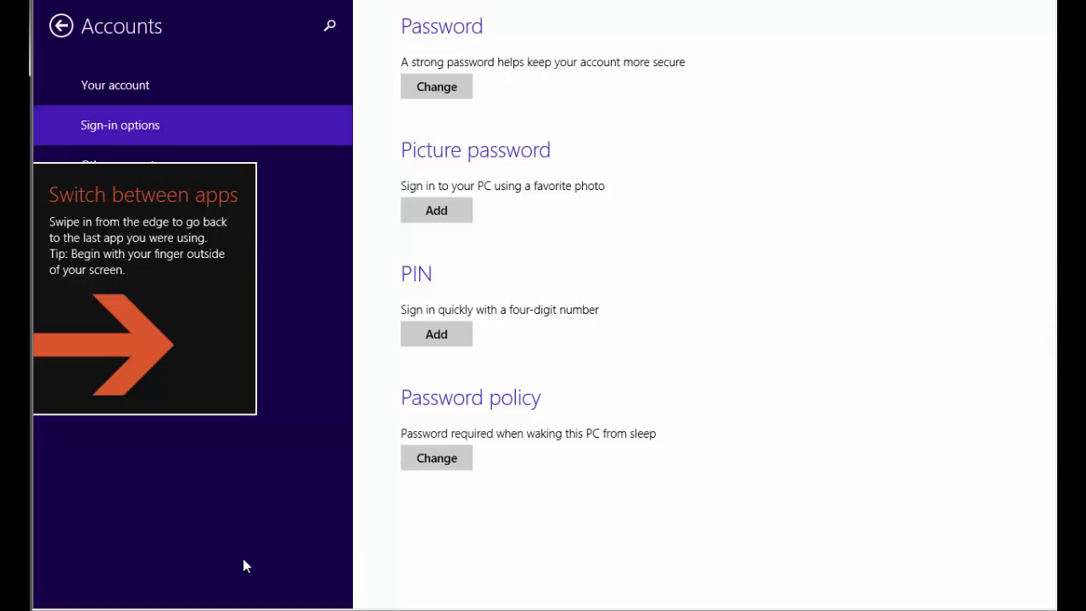
Step: Sign out from the Start menu's Shut down choices and sign back in with the account password
key("super")
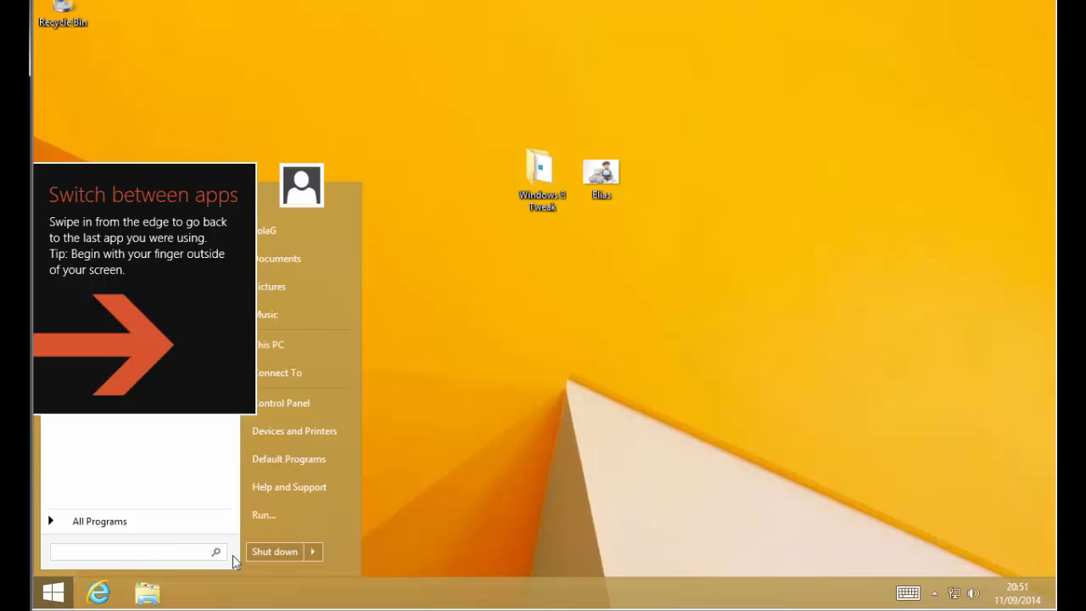
left_click(314, 552)
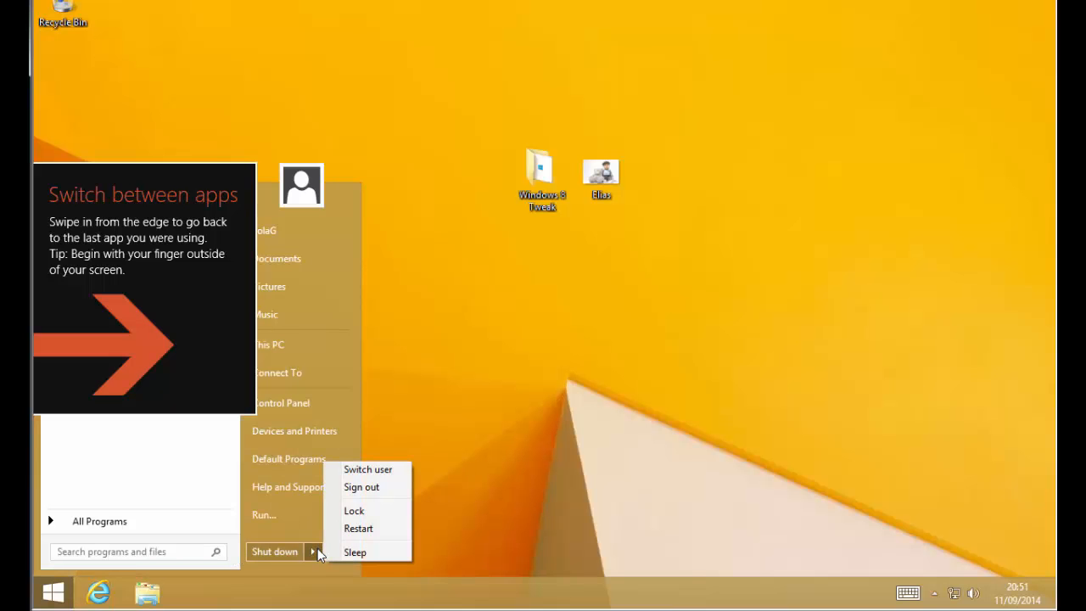
left_click(368, 489)
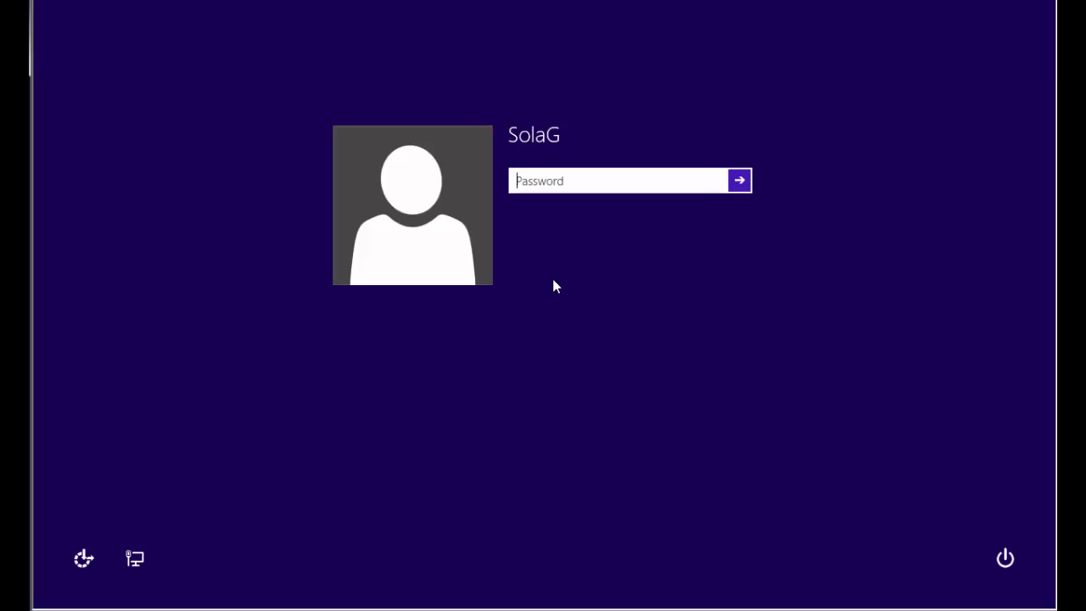
type("•••••••••")
key("Return")
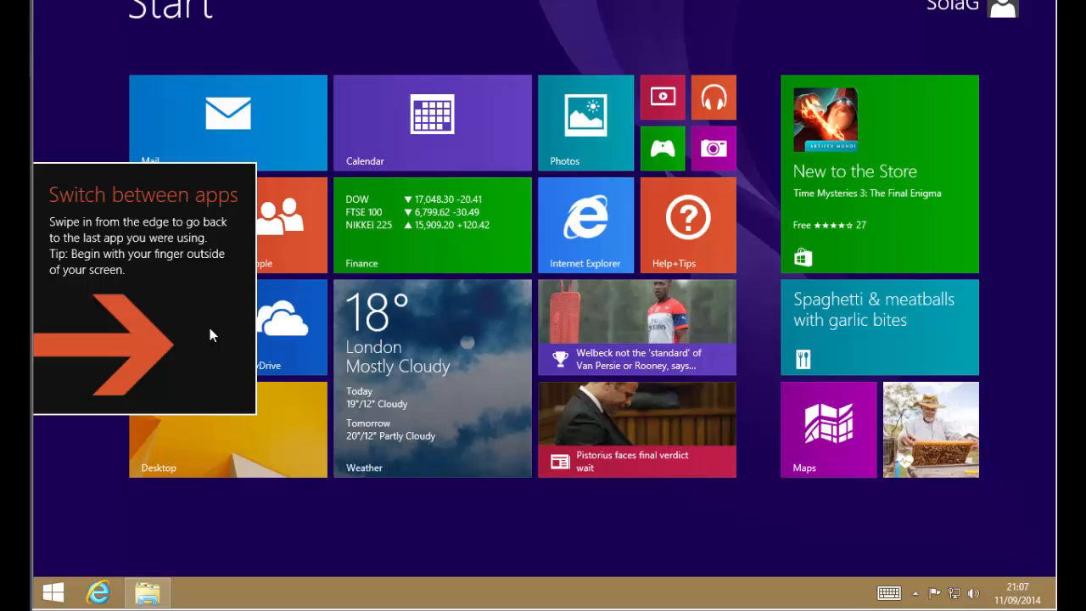
Step: Launch gpedit.msc from the Start menu search box
right_click(440, 593)
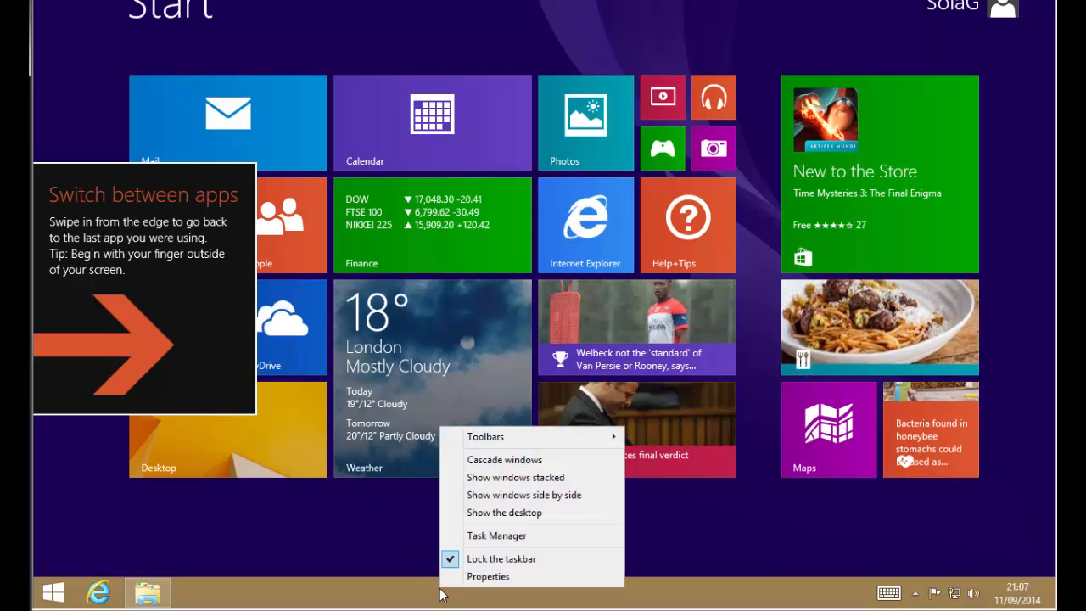
left_click(386, 540)
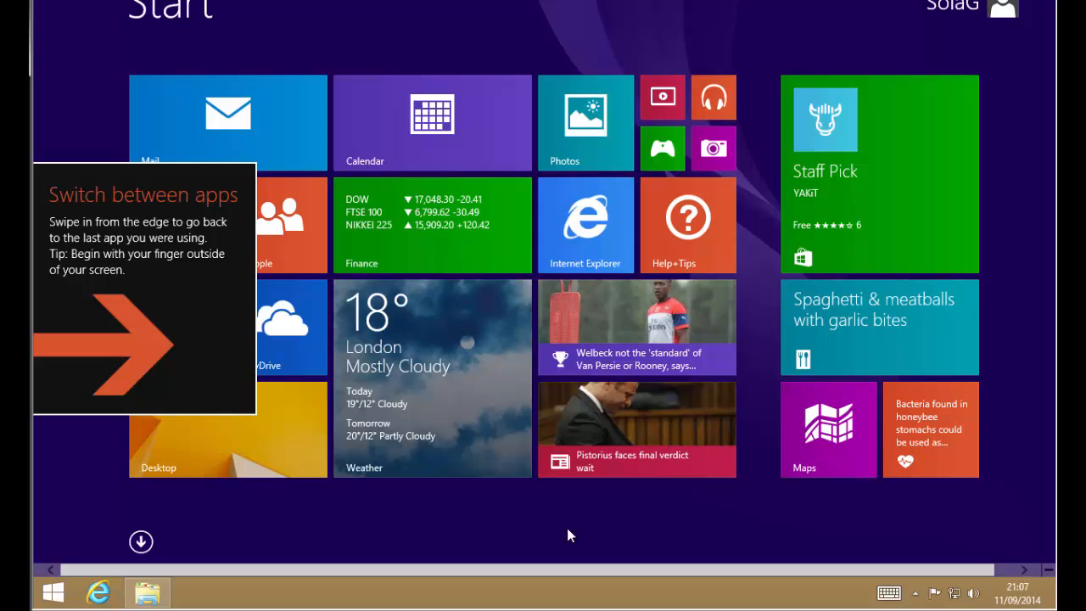
left_click(58, 596)
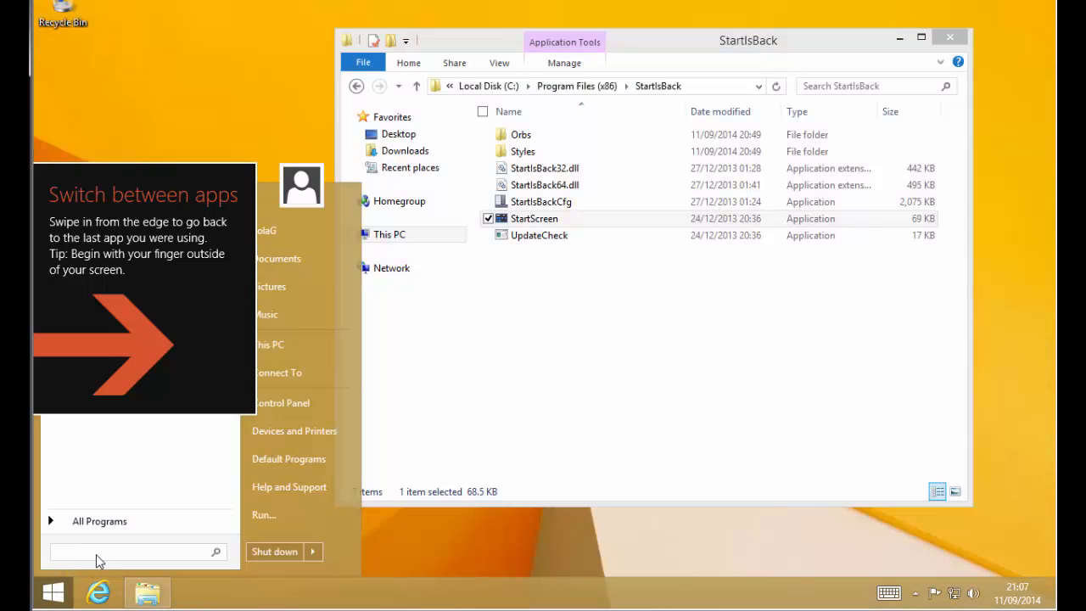
type("gpedit")
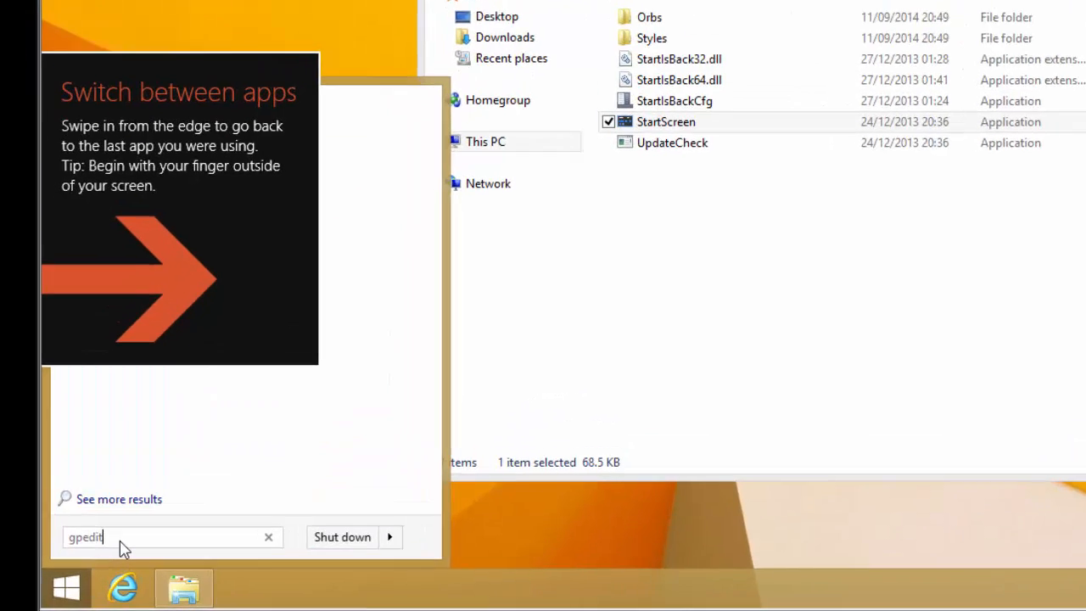
type(".ms")
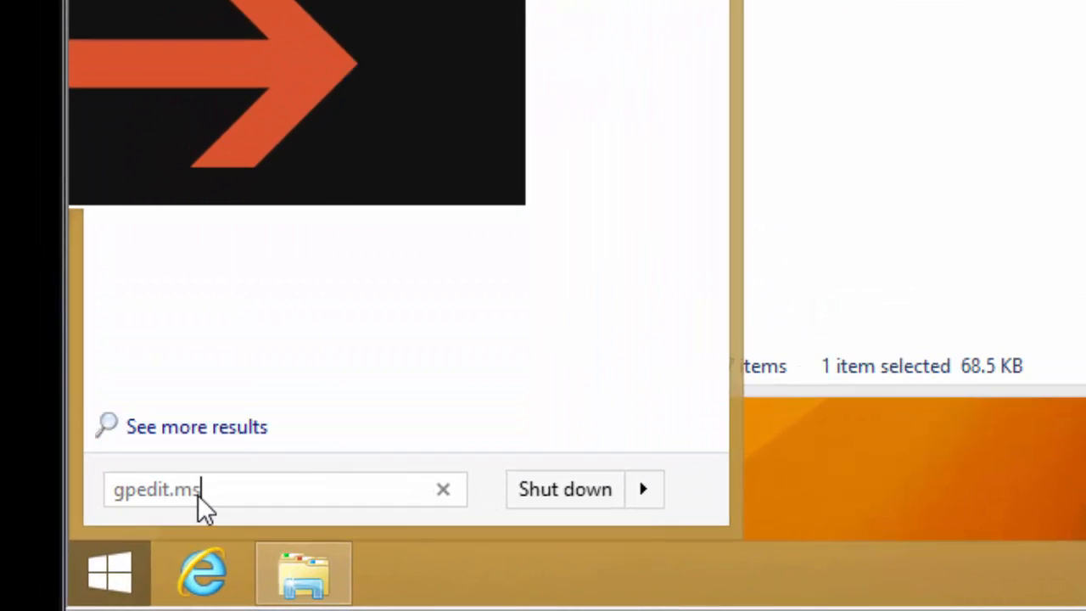
type("c")
key("Return")
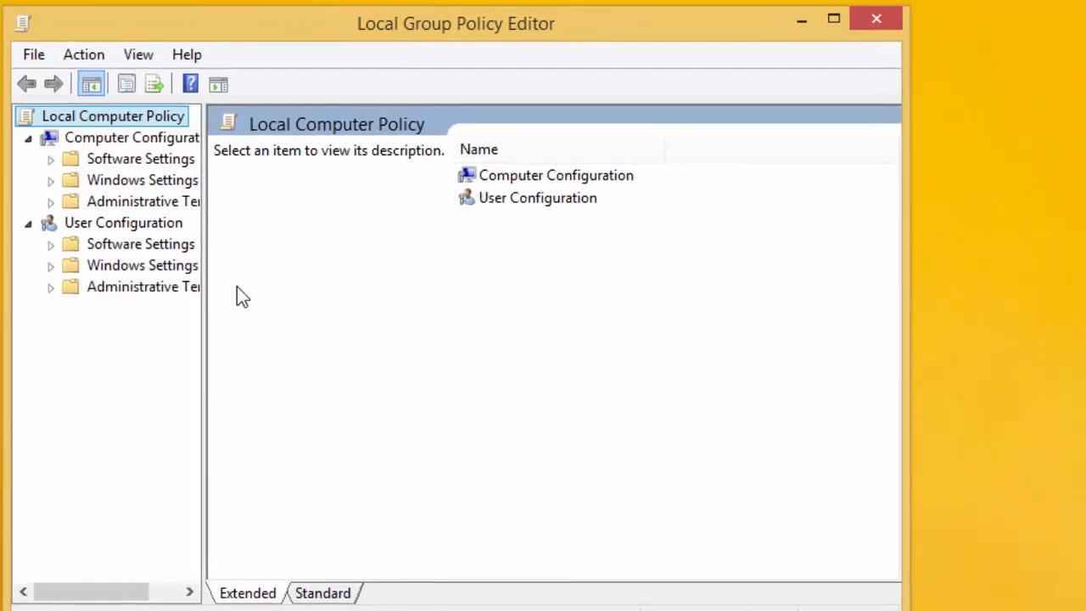
Step: Go to User Configuration > Administrative Templates > Windows Components > Edge UI and widen the editor
left_click_drag(203, 296, 357, 294)
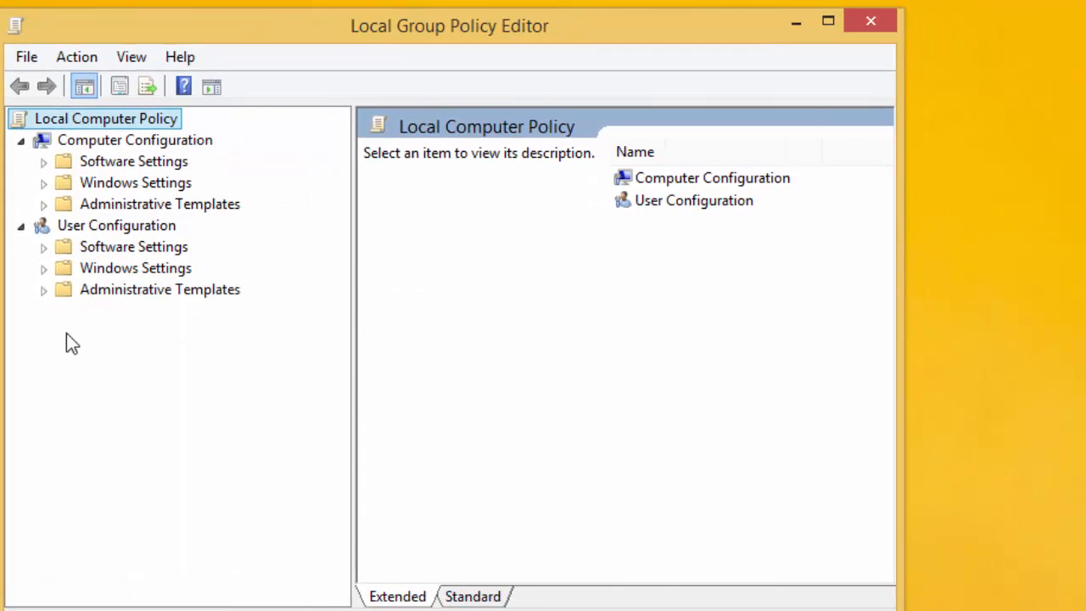
left_click(44, 290)
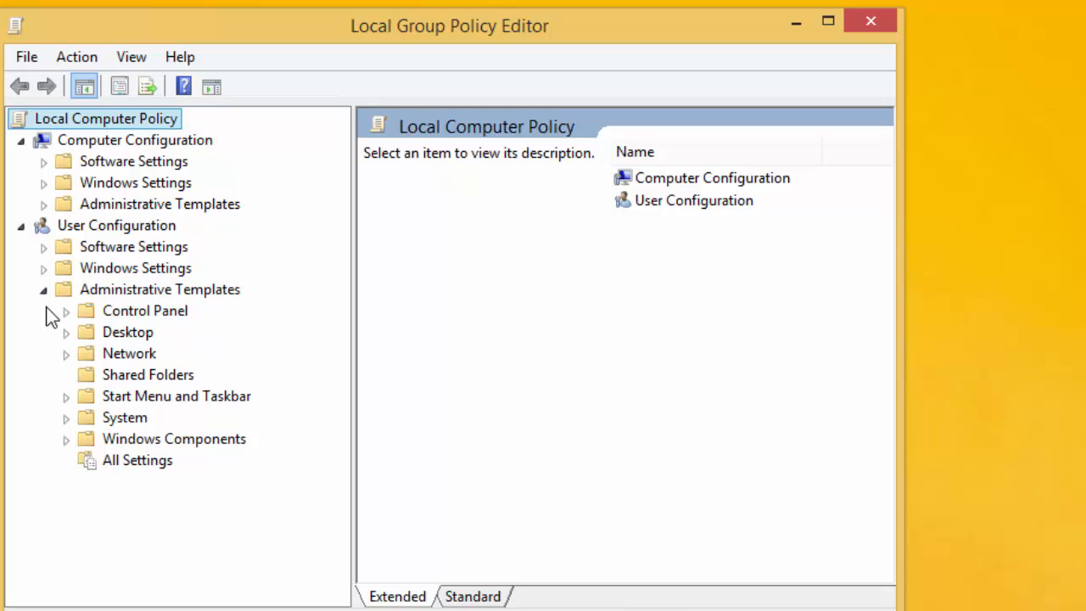
left_click(66, 438)
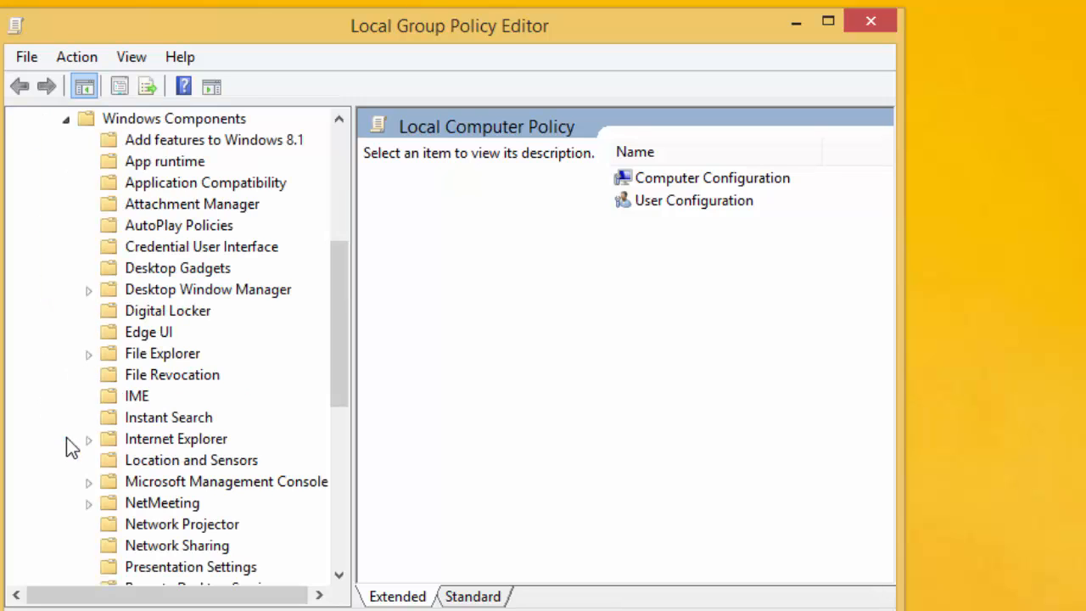
left_click(144, 337)
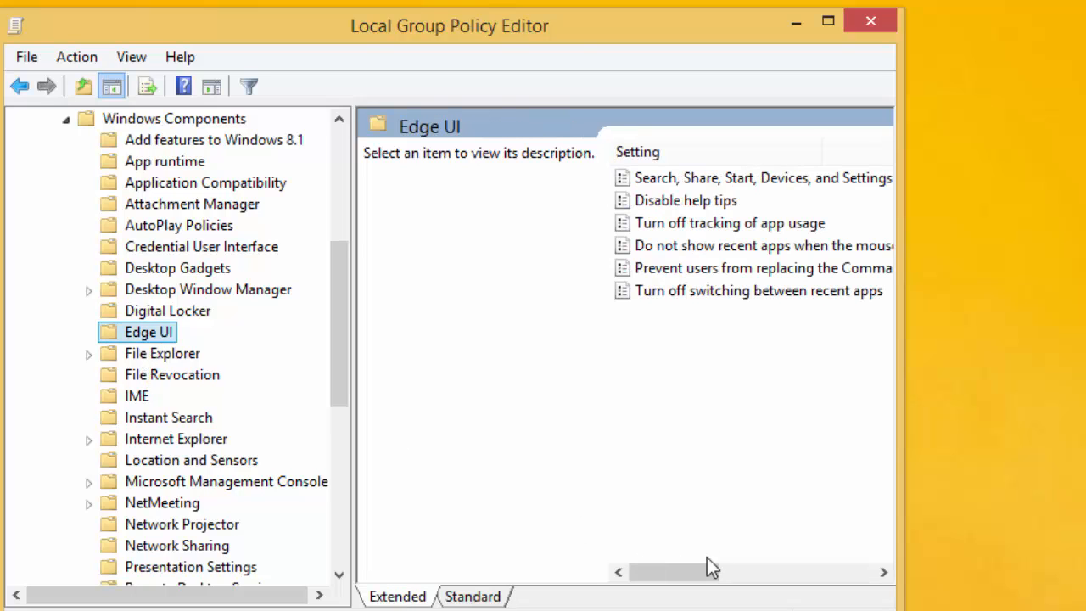
mouse_move(708, 562)
left_mouse_down()
mouse_move(688, 572)
mouse_move(715, 573)
left_mouse_up()
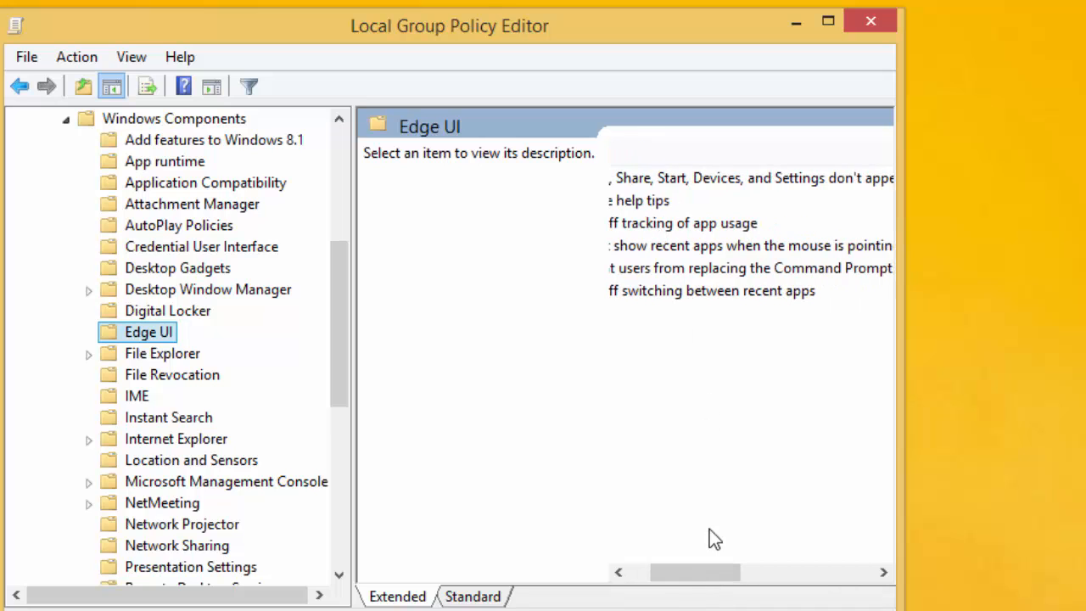
left_click_drag(710, 531, 674, 574)
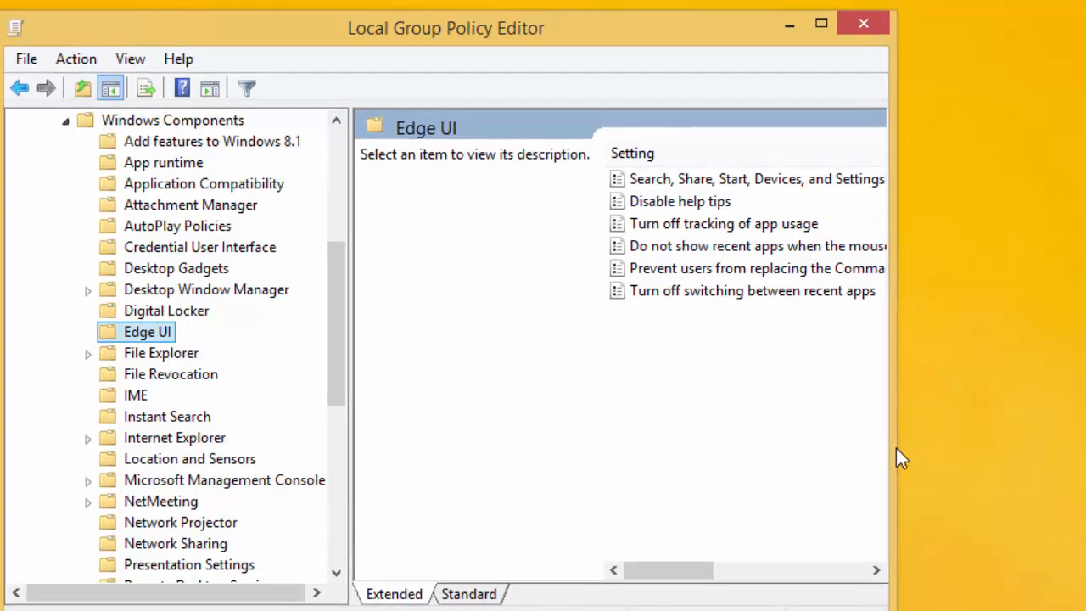
left_click_drag(896, 448, 1060, 438)
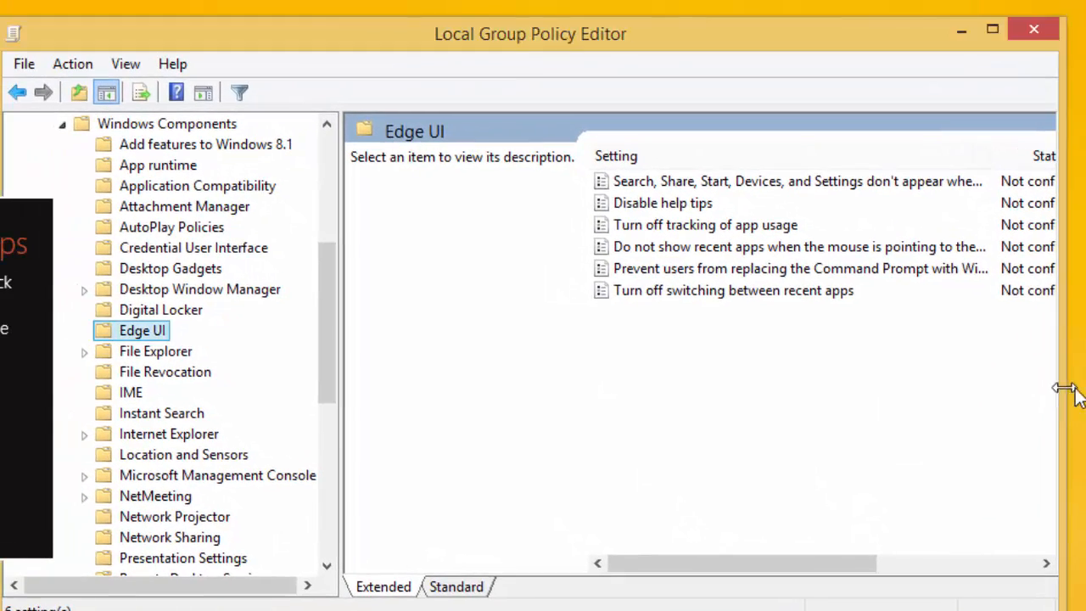
left_click_drag(1067, 393, 1085, 392)
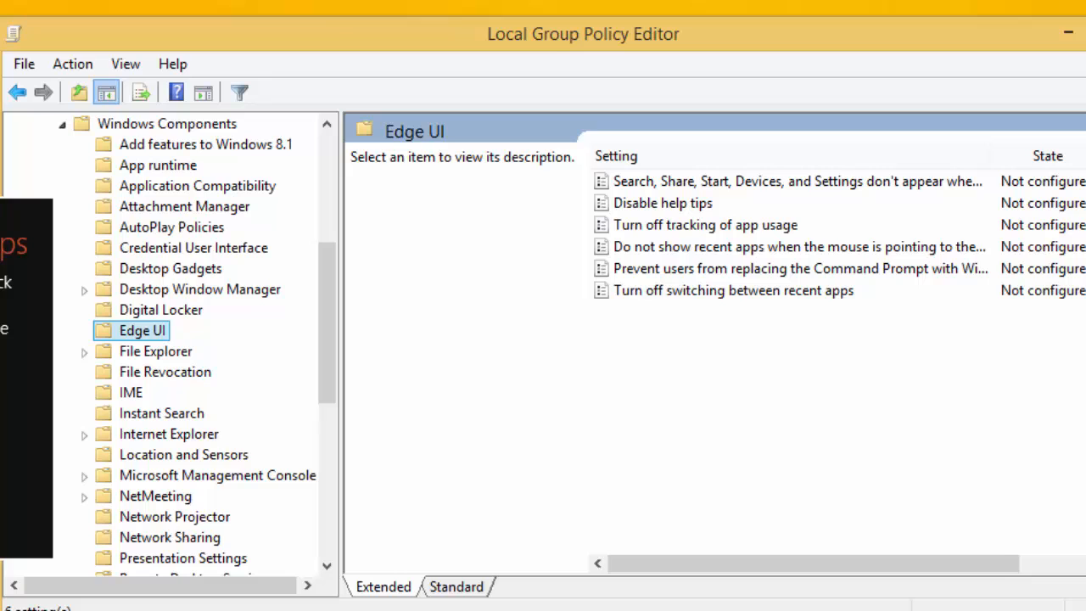
Step: Set the Disable help tips policy to Enabled and save it
left_click(676, 209)
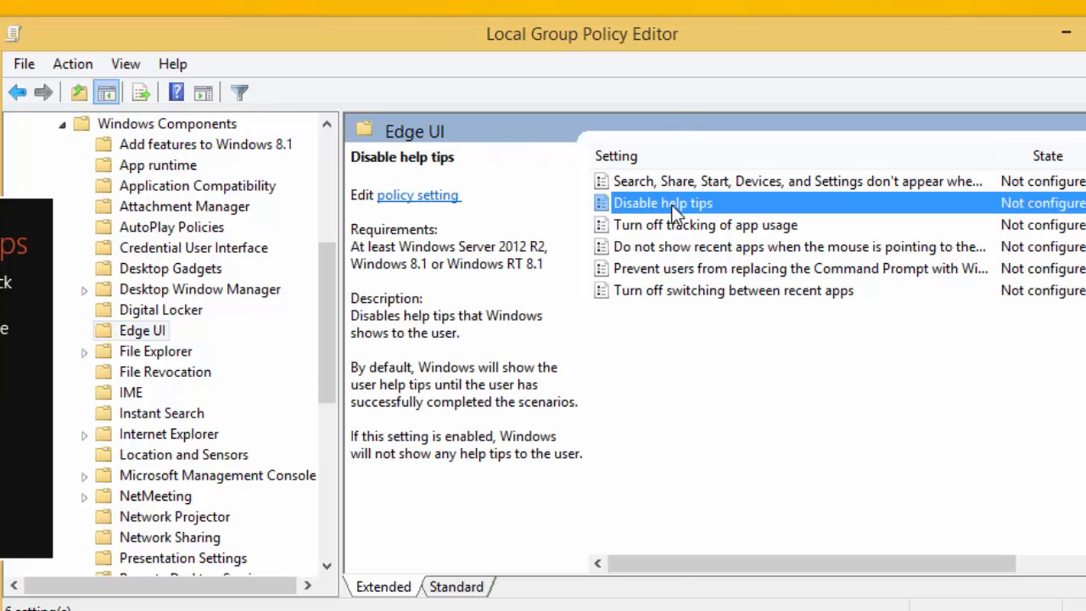
double_click(672, 206)
left_click_drag(365, 83, 686, 8)
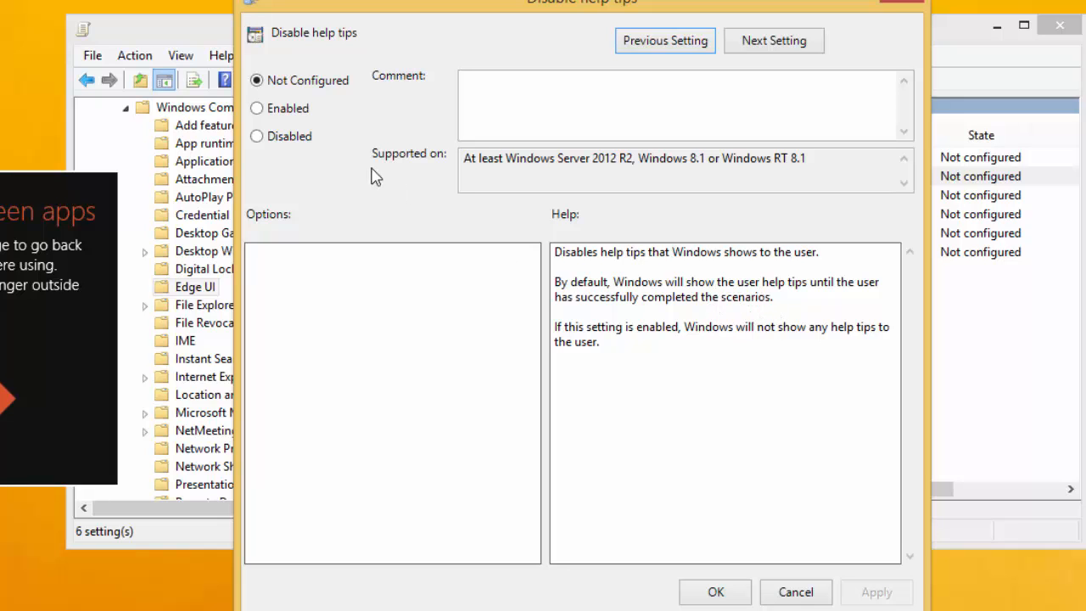
left_click(288, 110)
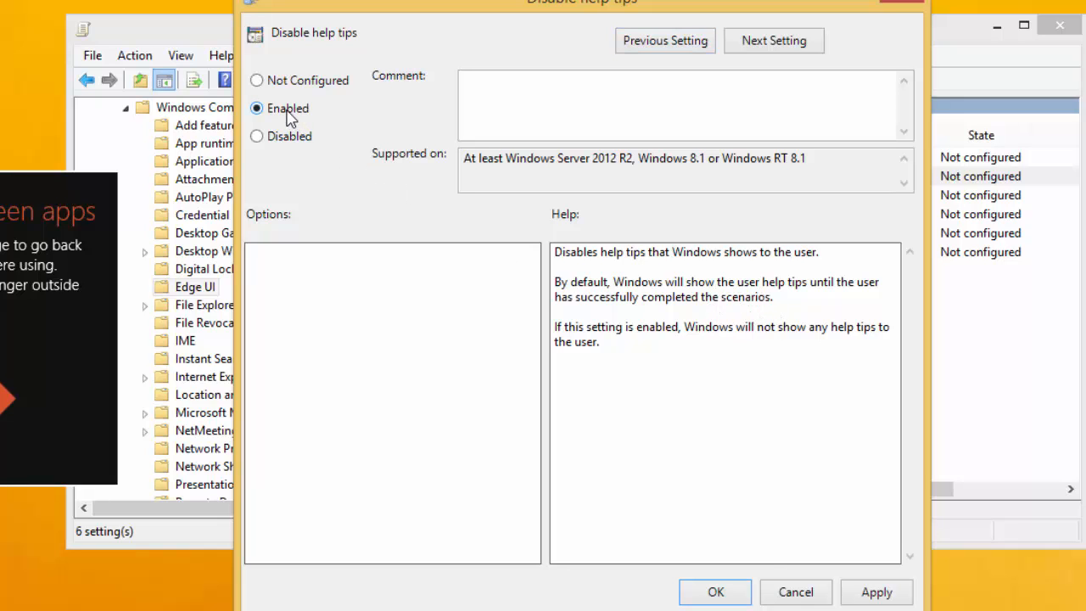
left_click(864, 593)
left_click(719, 592)
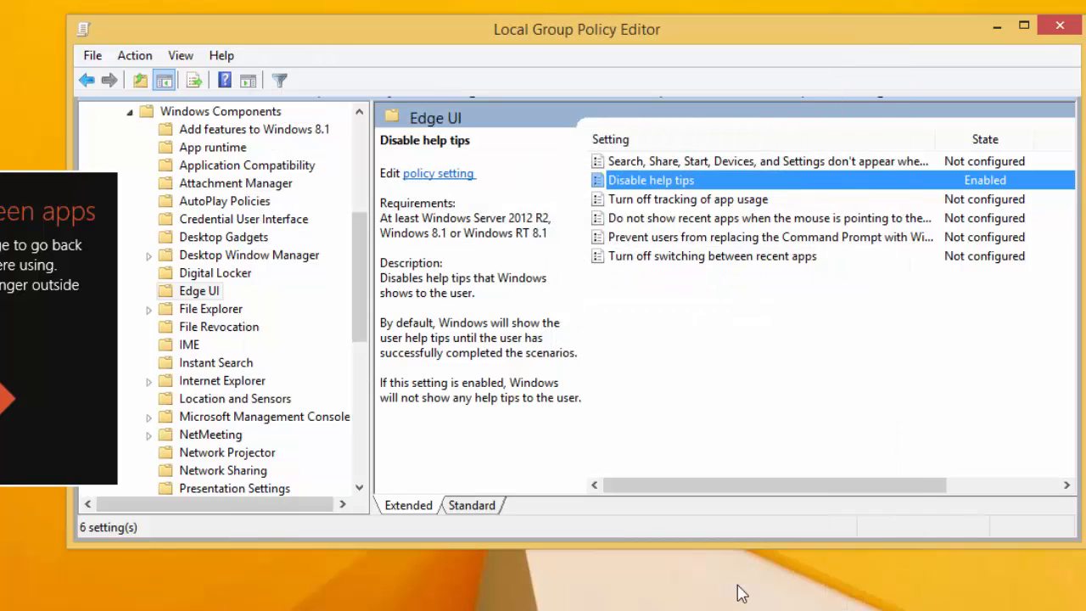
Step: Close the Local Group Policy Editor and sign out from the Start menu's shut-down options
left_click(1060, 28)
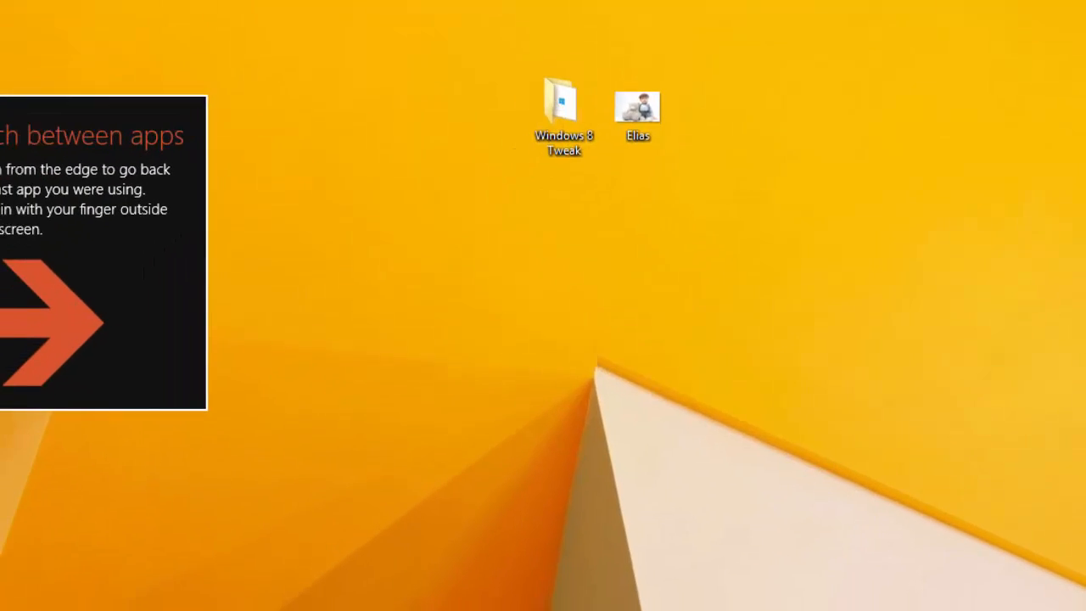
left_click(30, 566)
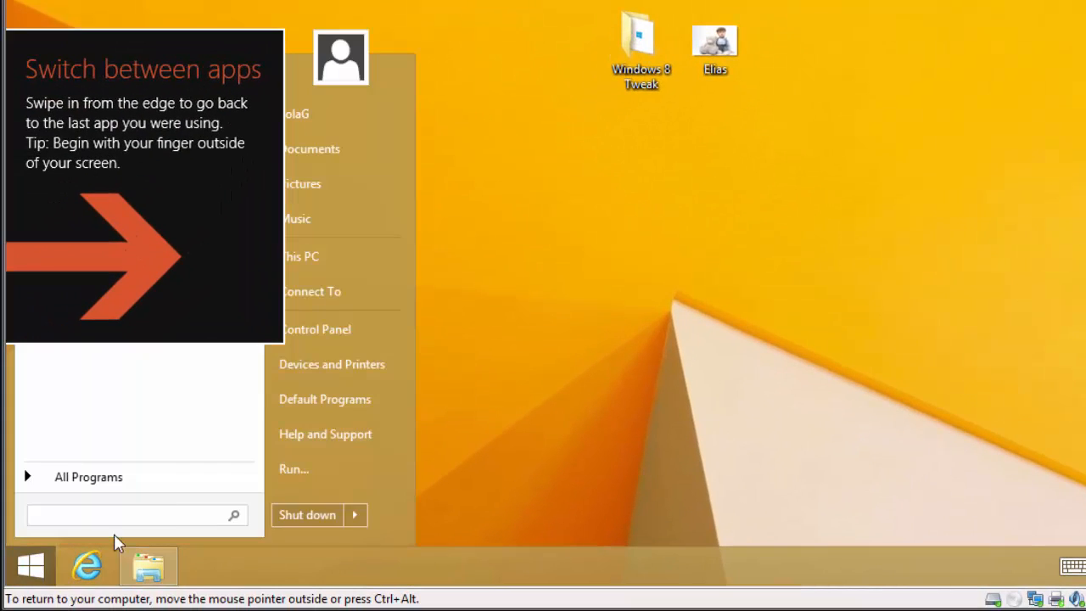
left_click(359, 517)
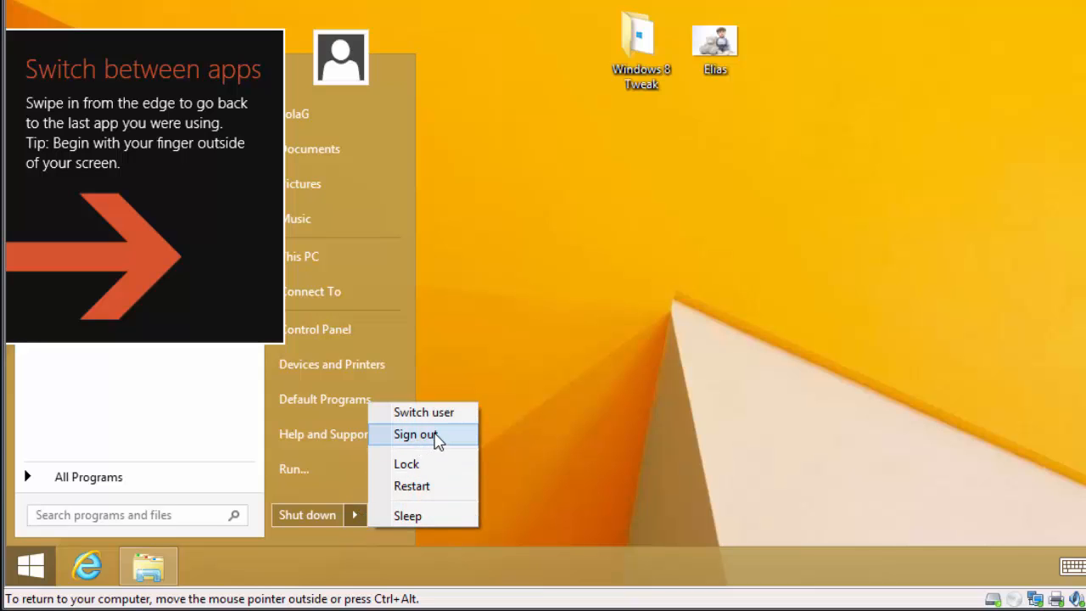
left_click(439, 438)
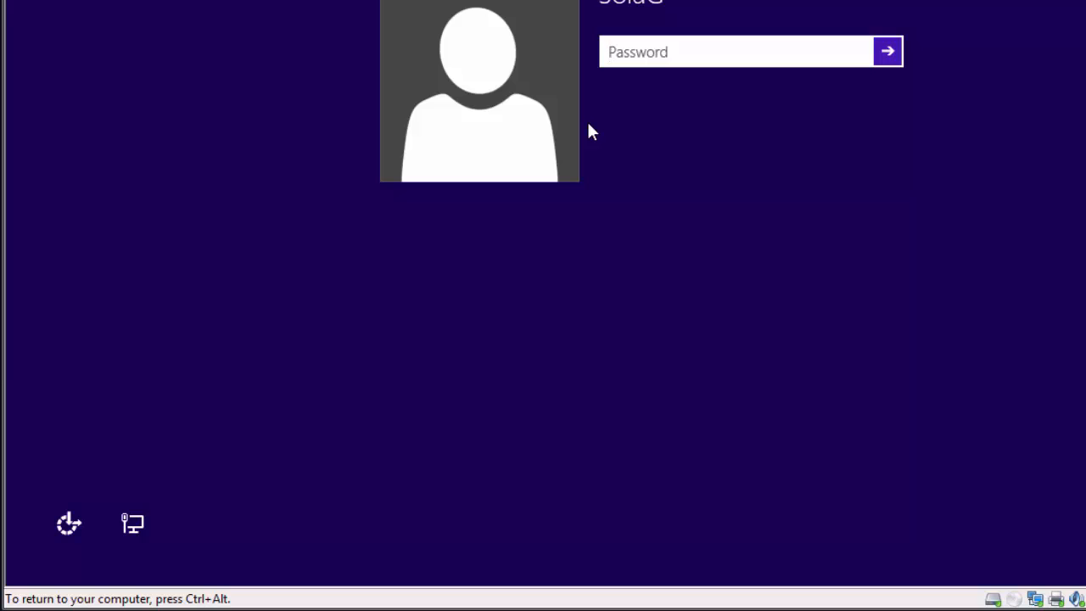
Step: Sign back in by entering the account password
key("Caps_Lock")
type("•")
key("Caps_Lock")
type("•••••••••")
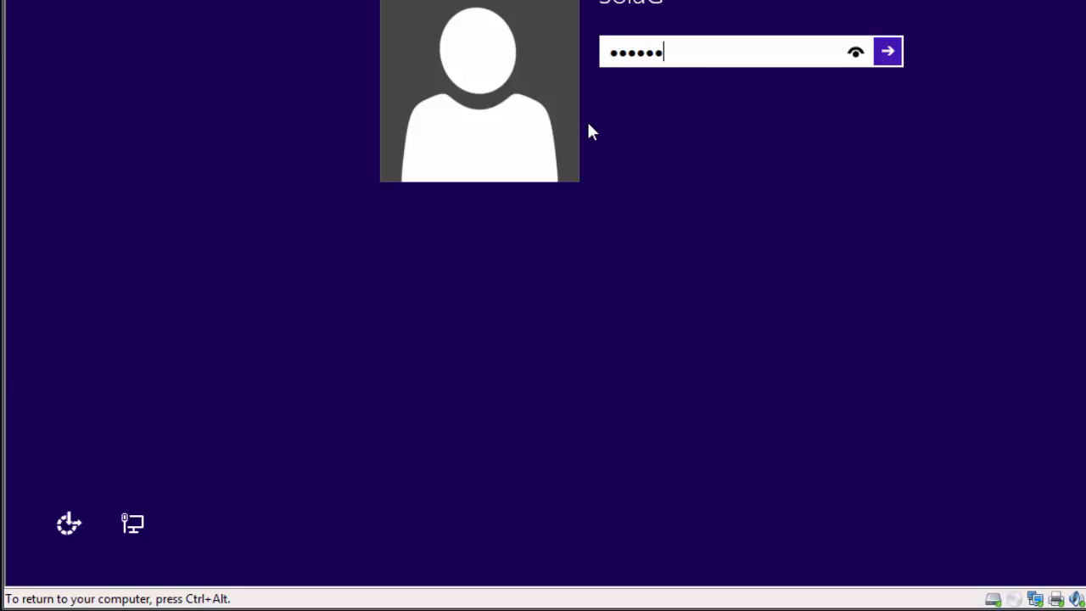
key("Return")
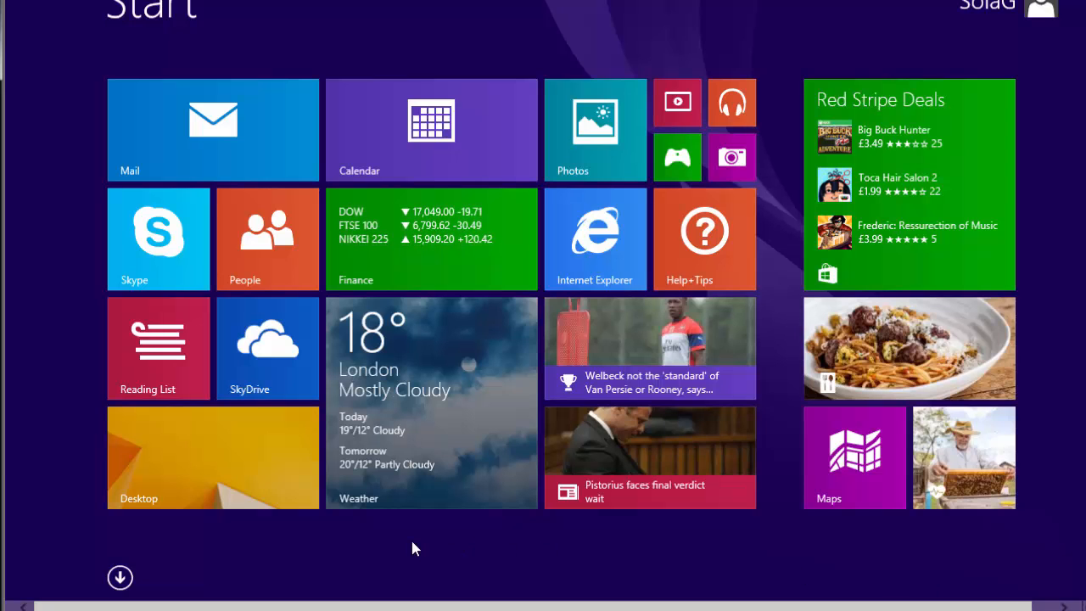
Step: Search Start for 'pc', open PC settings, and view Search and apps, then Notifications
left_click(26, 595)
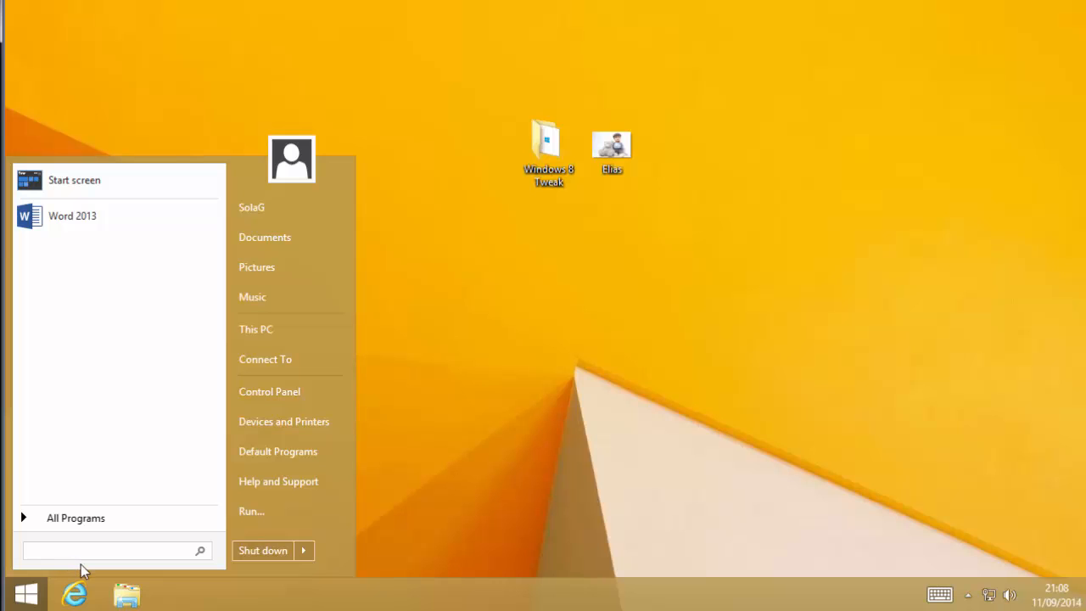
type("pc")
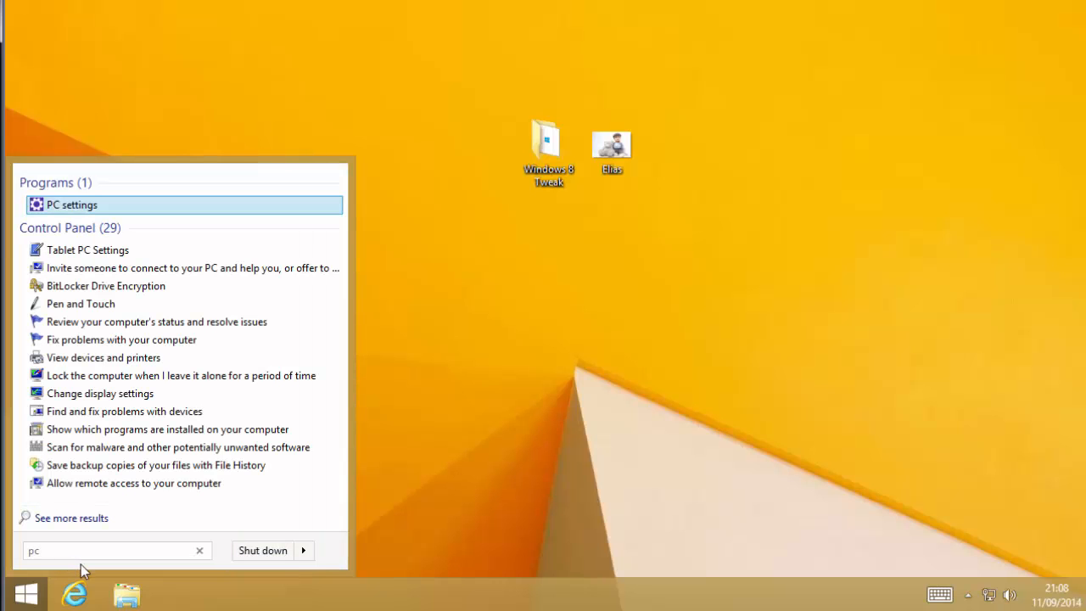
left_click(54, 206)
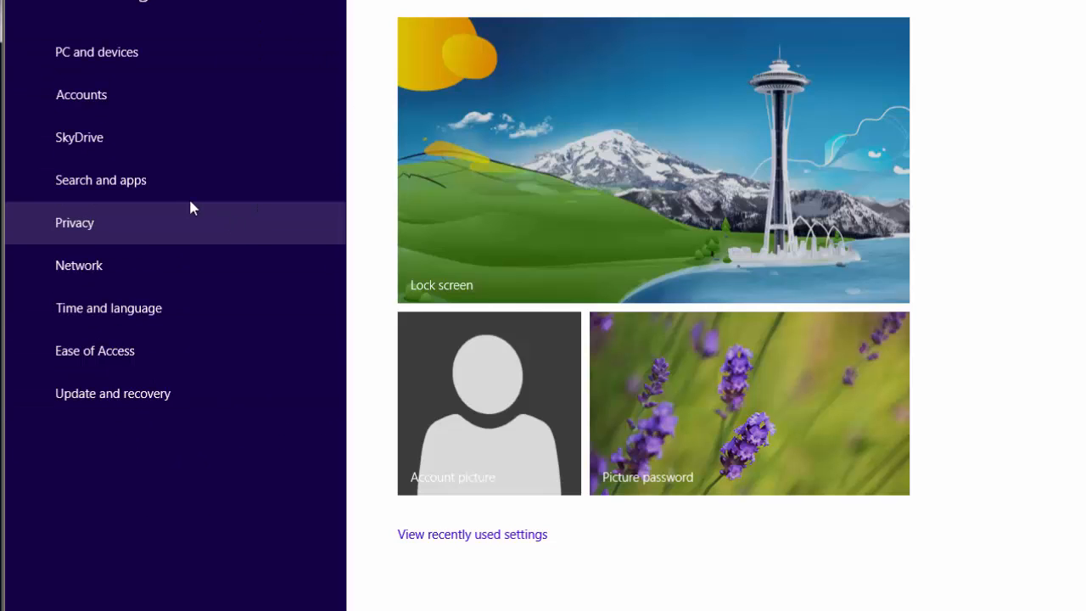
left_click(99, 184)
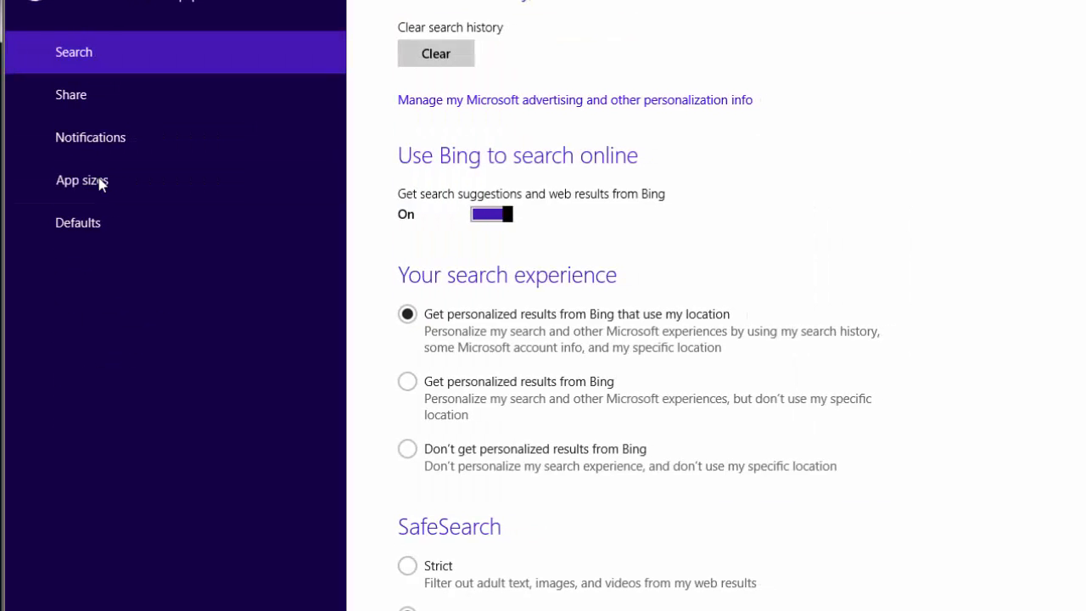
left_click(107, 148)
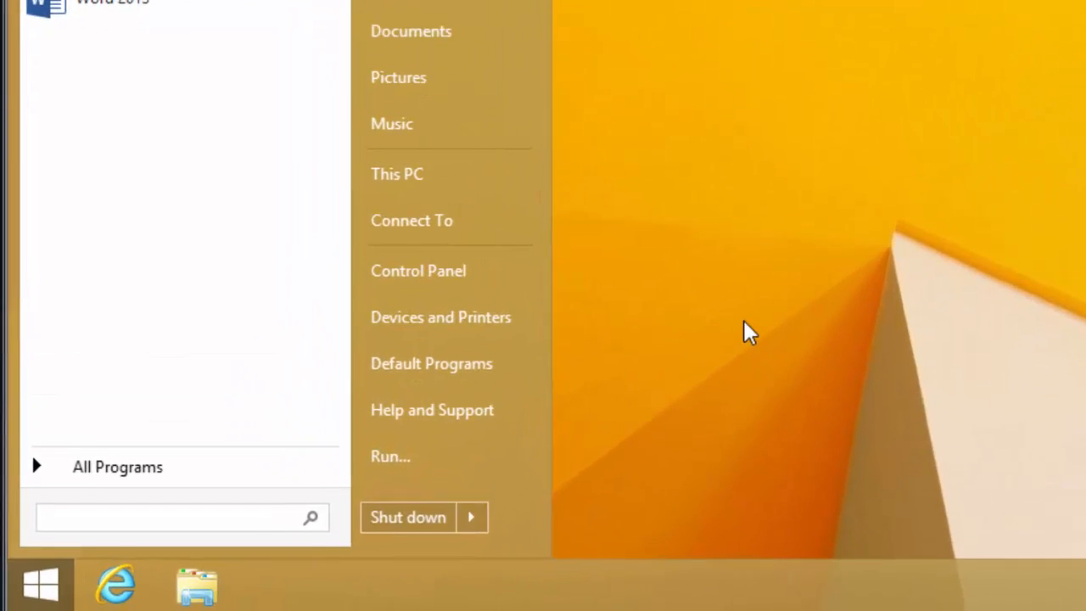
Step: Run msconfig, launch Change UAC Settings from Tools, and cancel without changing the level
left_click(743, 321)
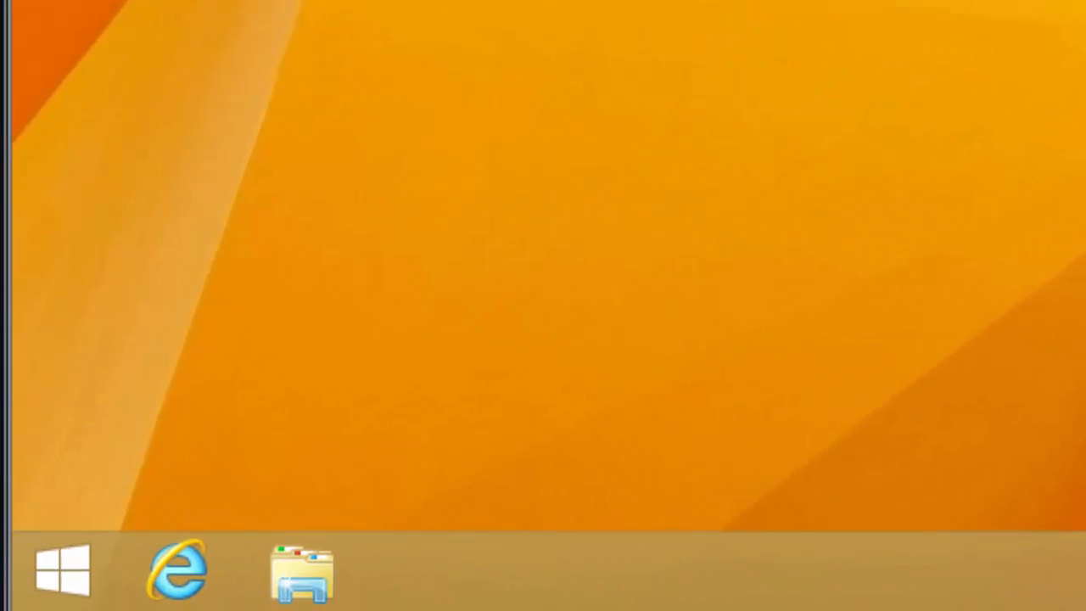
left_click(83, 569)
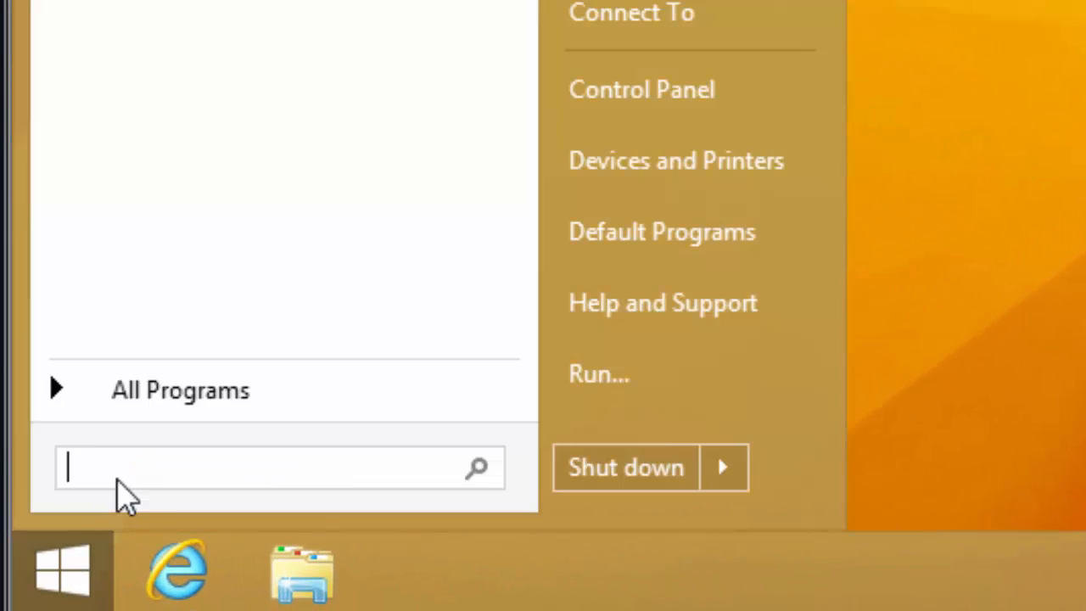
type("msc")
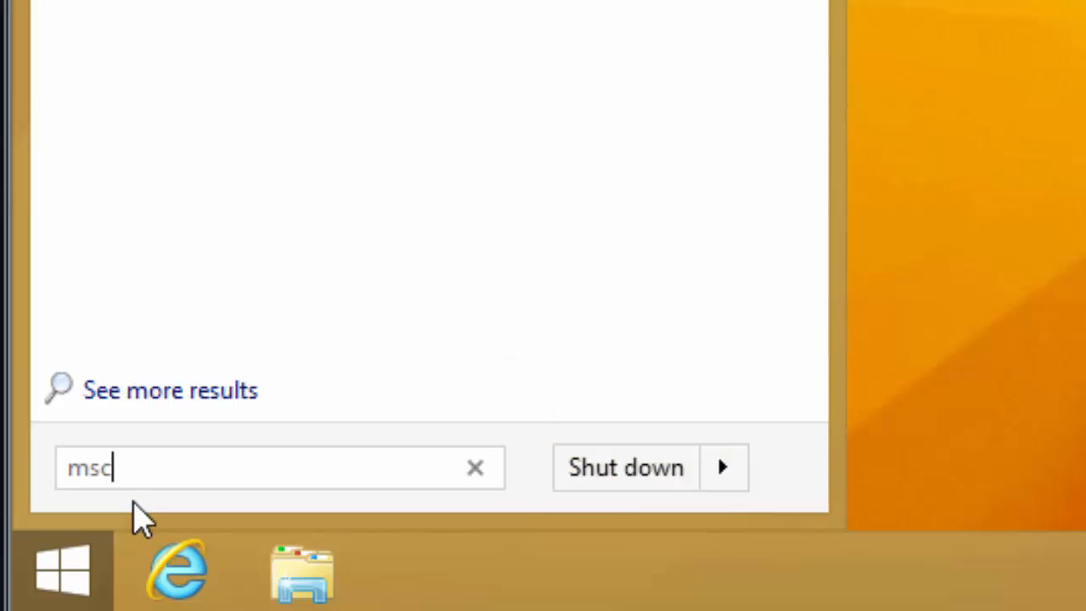
type("onfig")
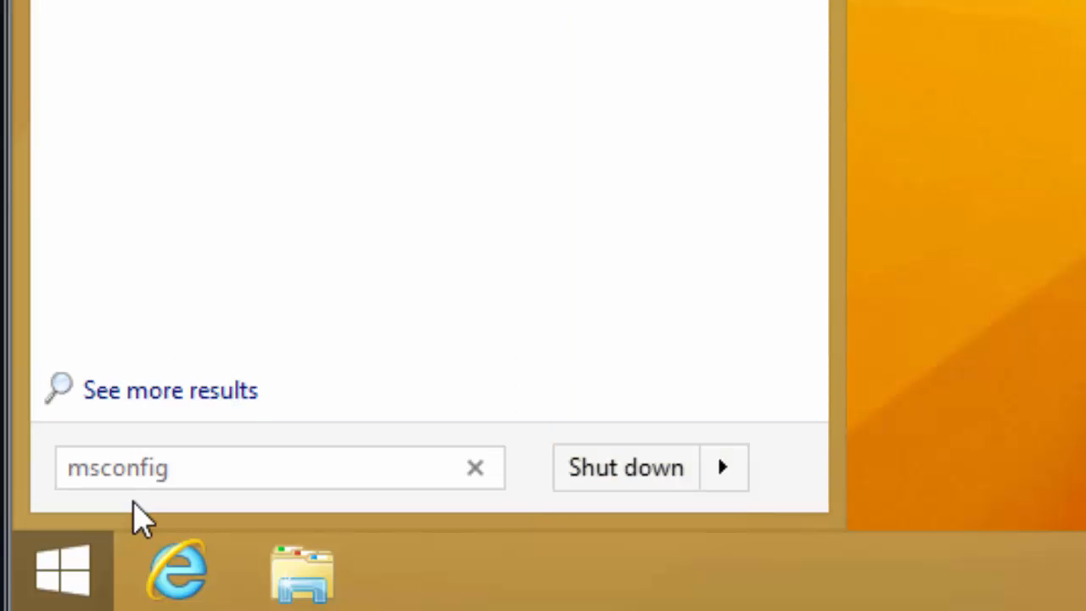
key("Return")
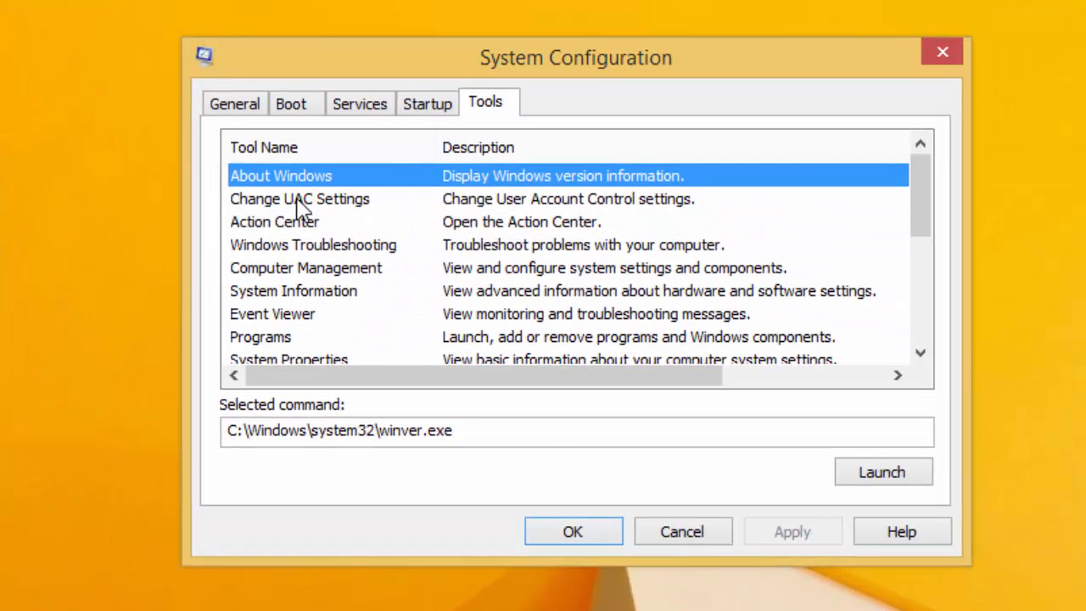
left_click(301, 200)
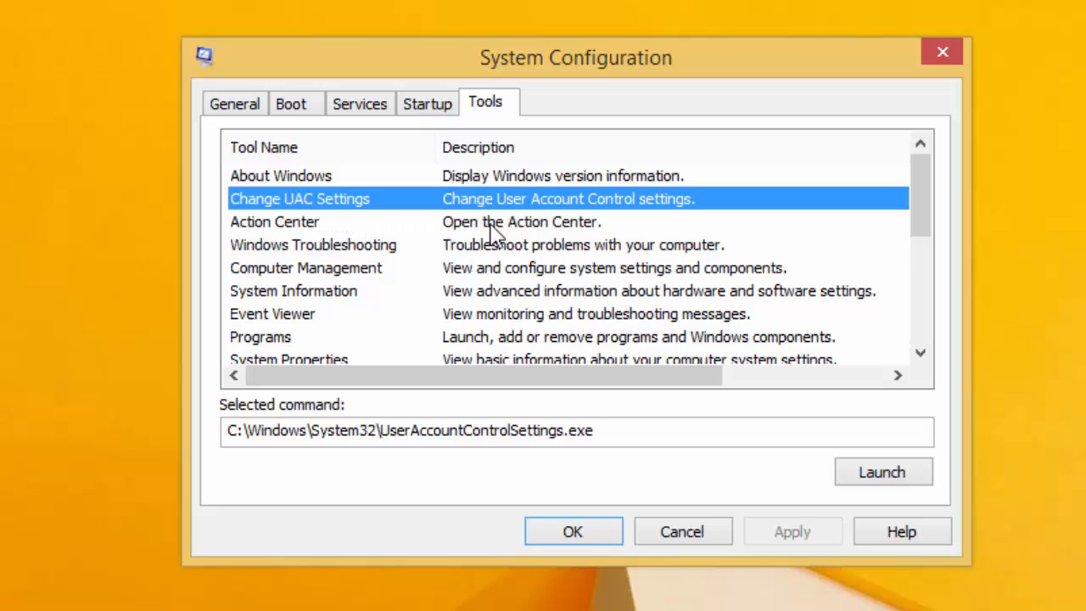
left_click(897, 475)
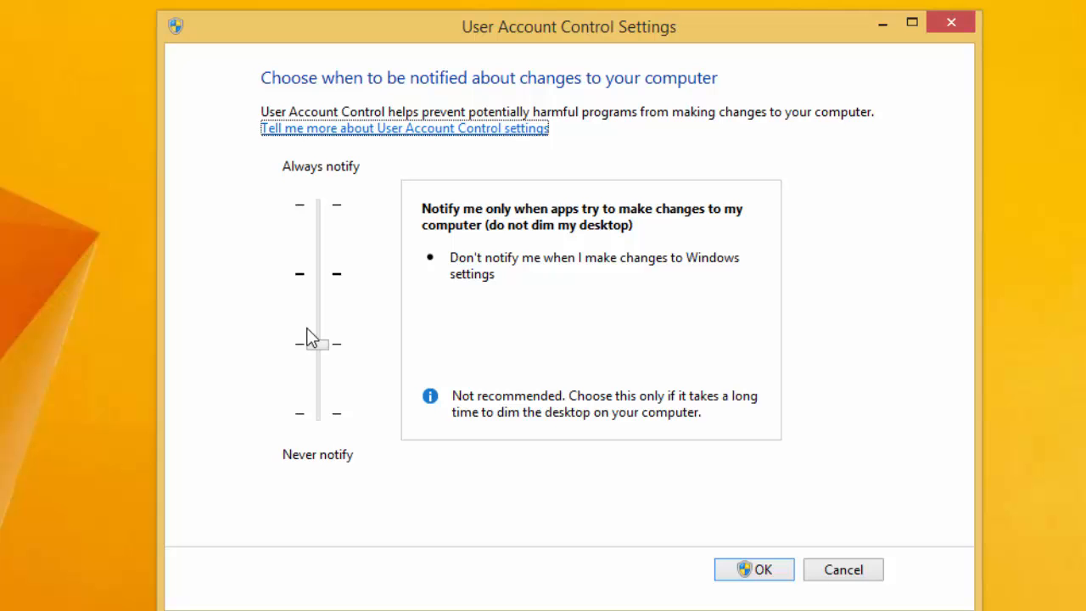
left_click(855, 574)
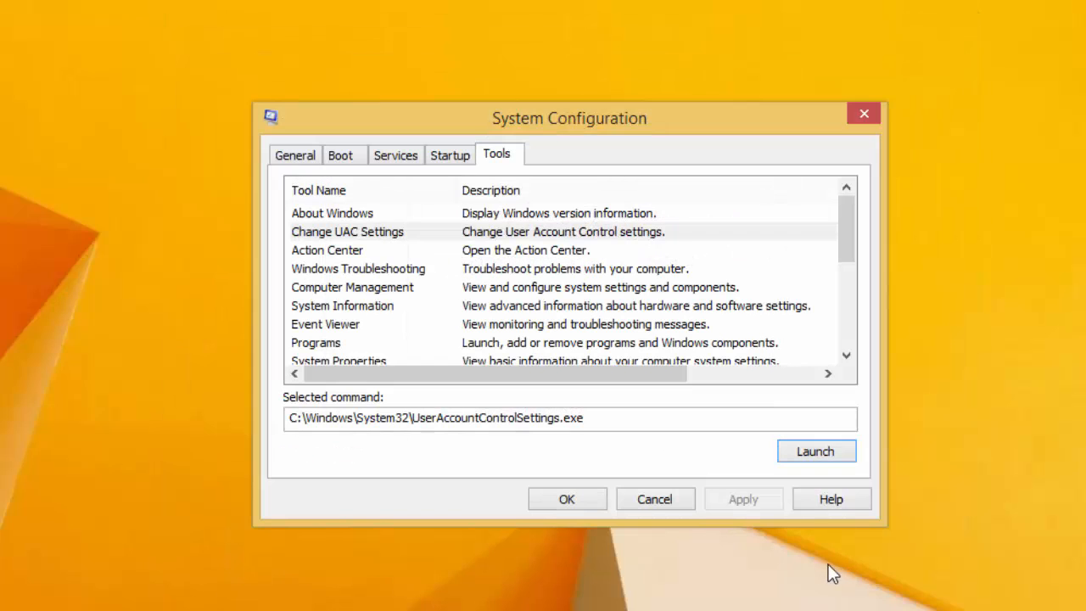
Step: Close System Configuration, run regedit from Start search, and move its UAC prompt aside
left_click(687, 500)
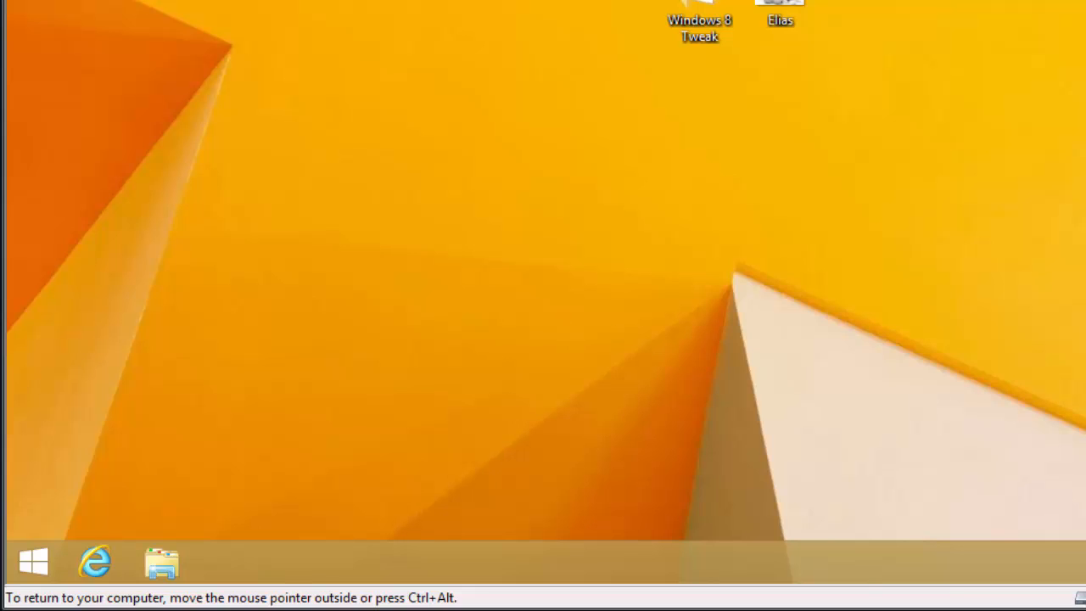
left_click(33, 561)
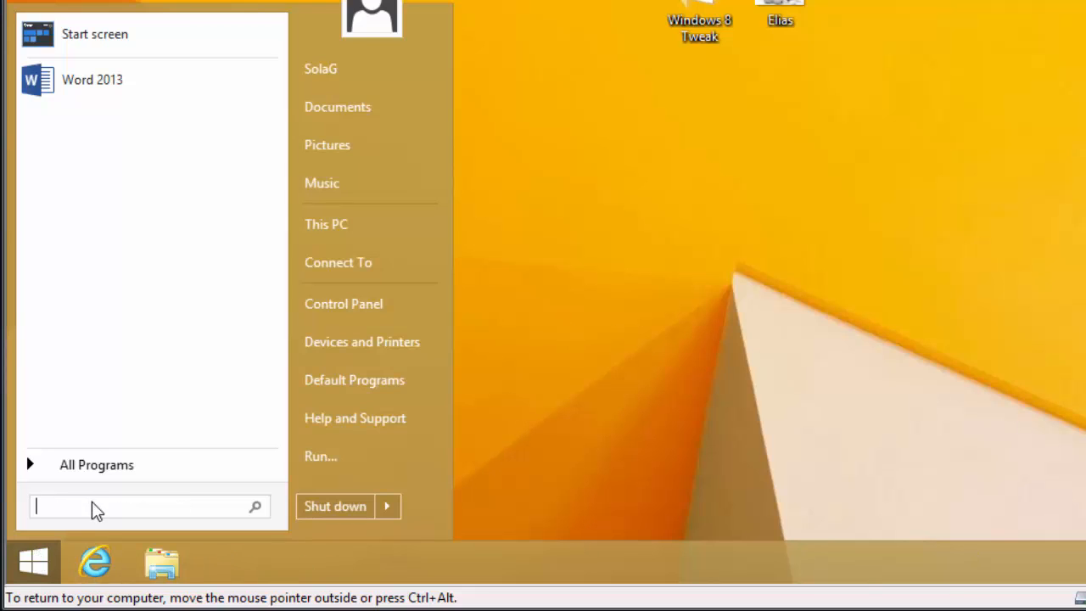
type("re")
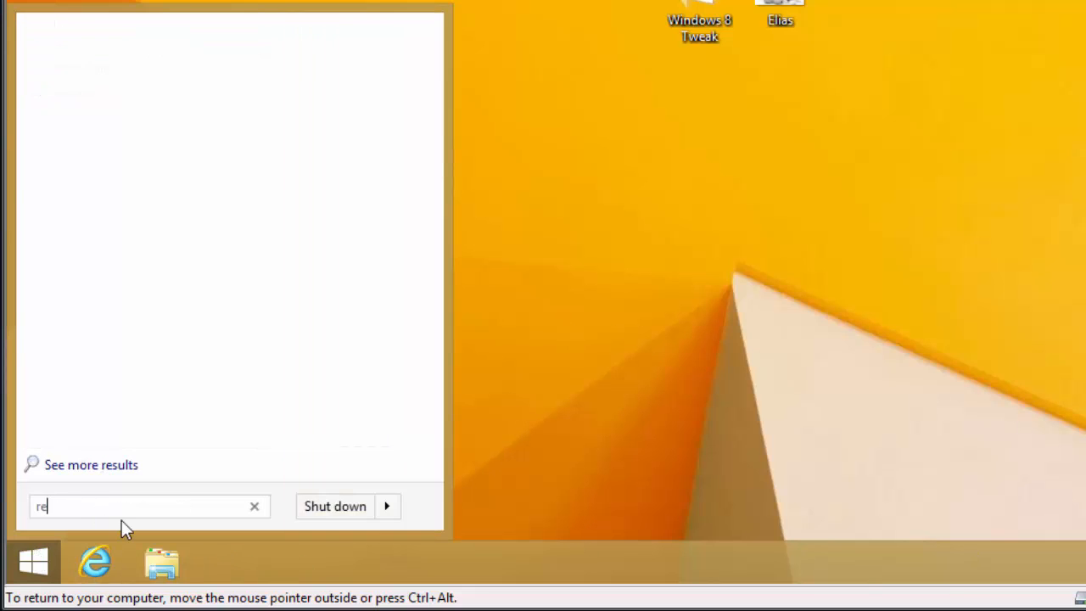
type("ged")
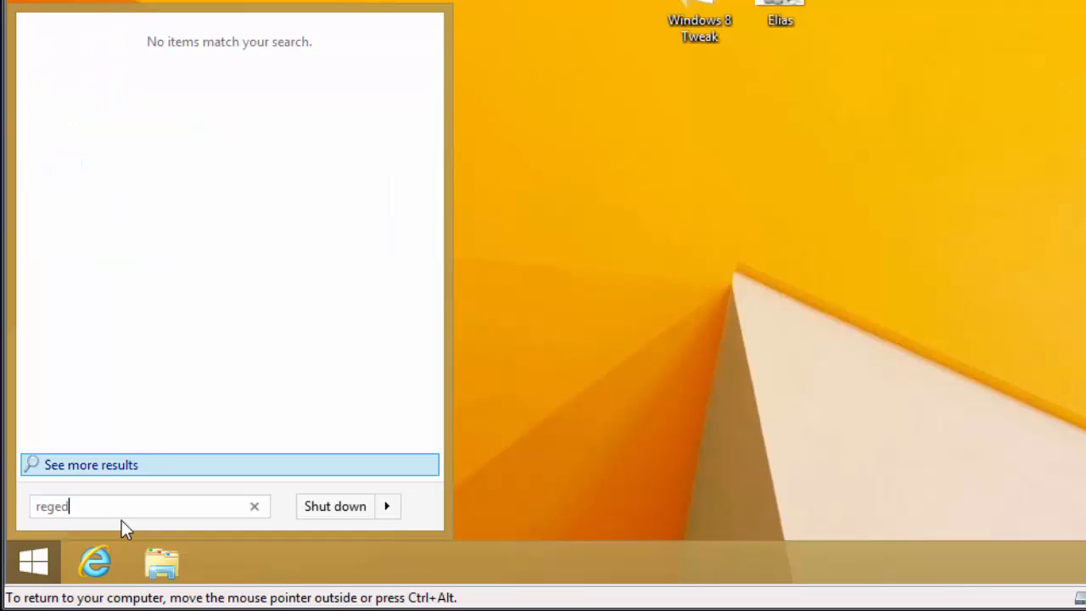
type("it")
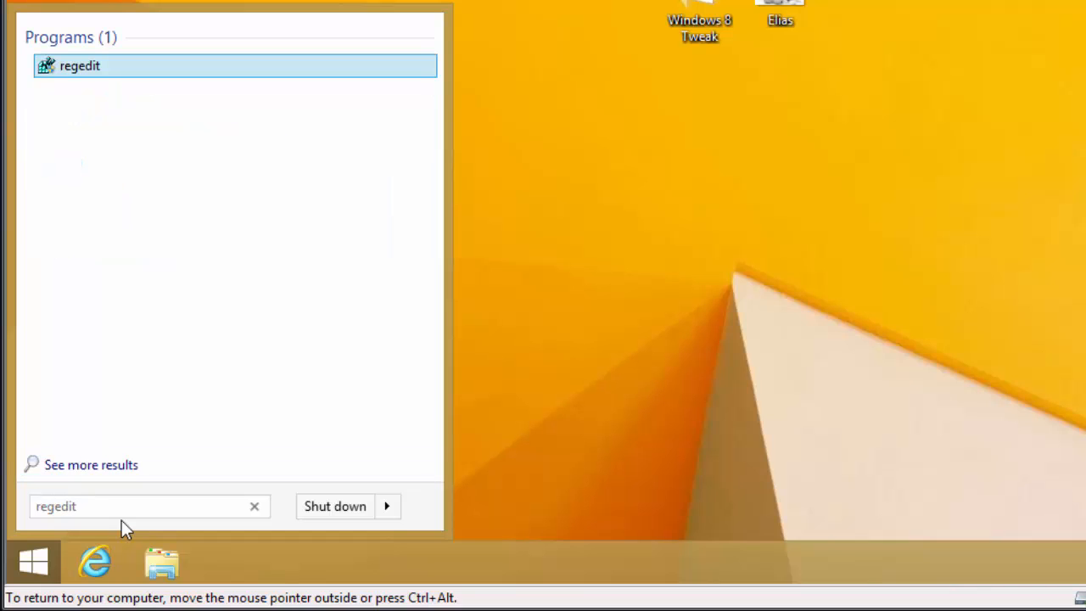
key("Return")
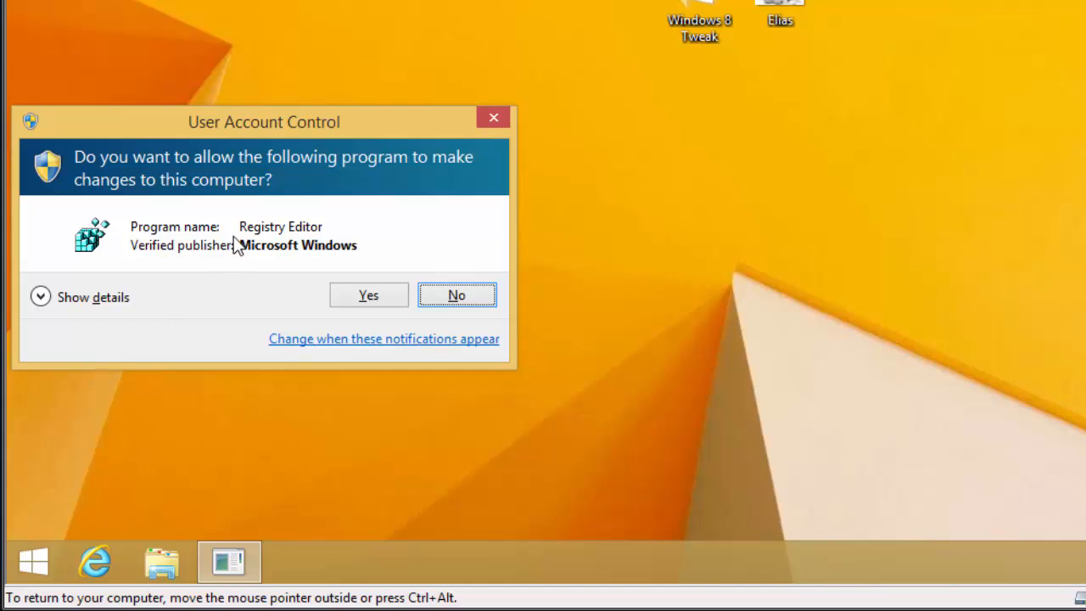
left_click_drag(212, 127, 404, 114)
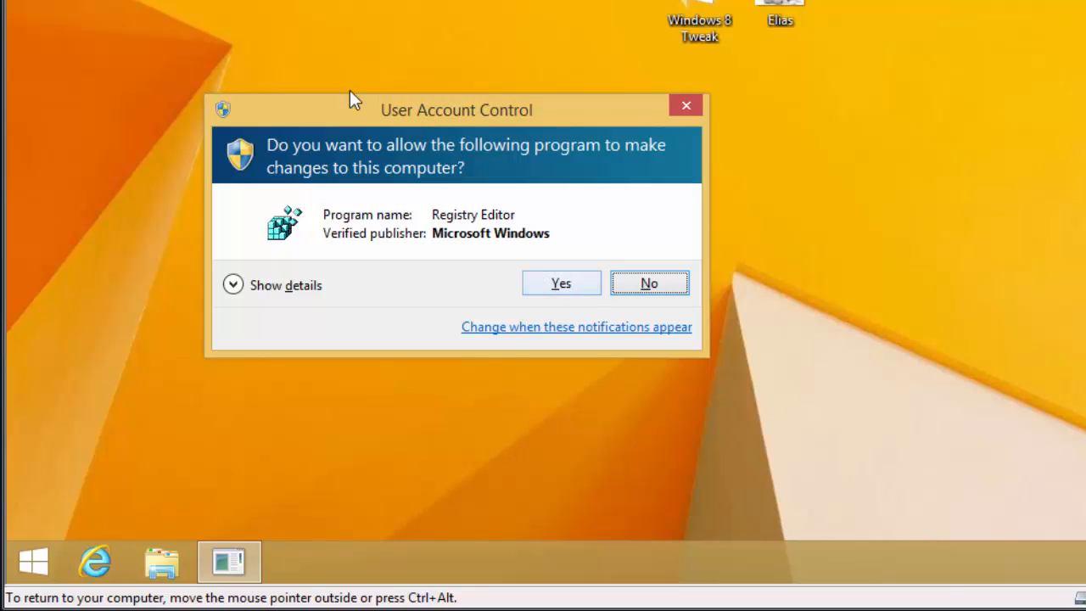
Step: Allow Registry Editor, then expand HKEY_LOCAL_MACHINE\SOFTWARE down to Policies\Microsoft\Windows
left_click(550, 284)
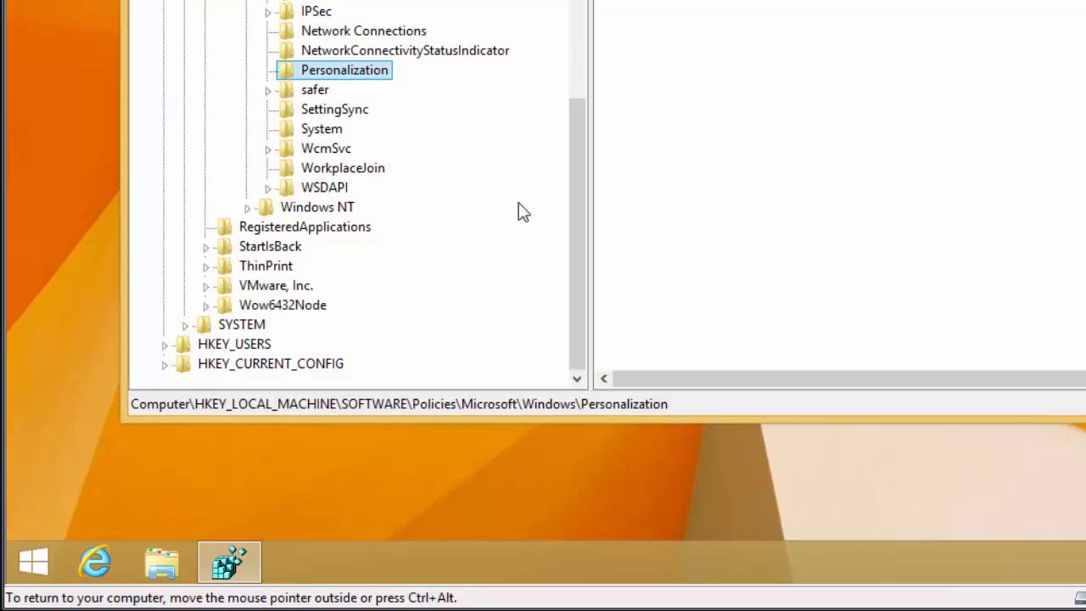
scroll(584, 127, "up", 8)
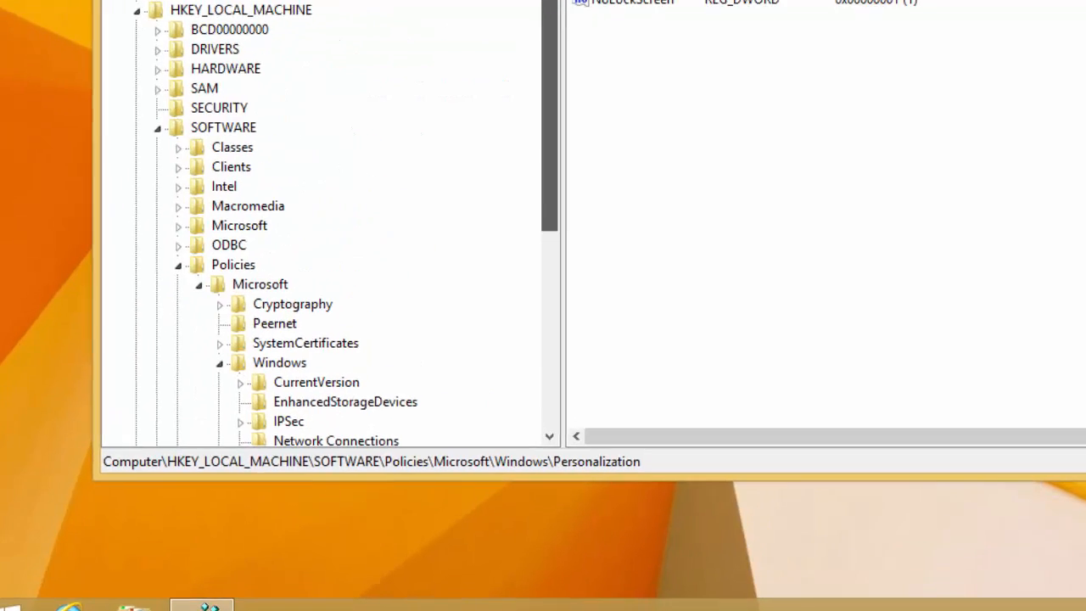
left_click(75, 145)
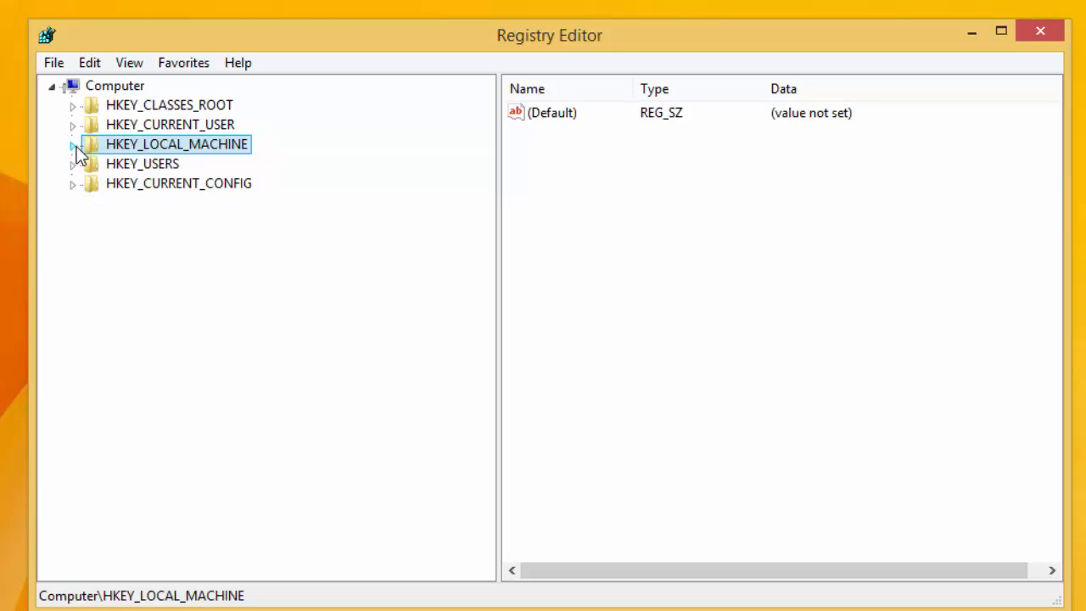
left_click(74, 146)
left_click(95, 207)
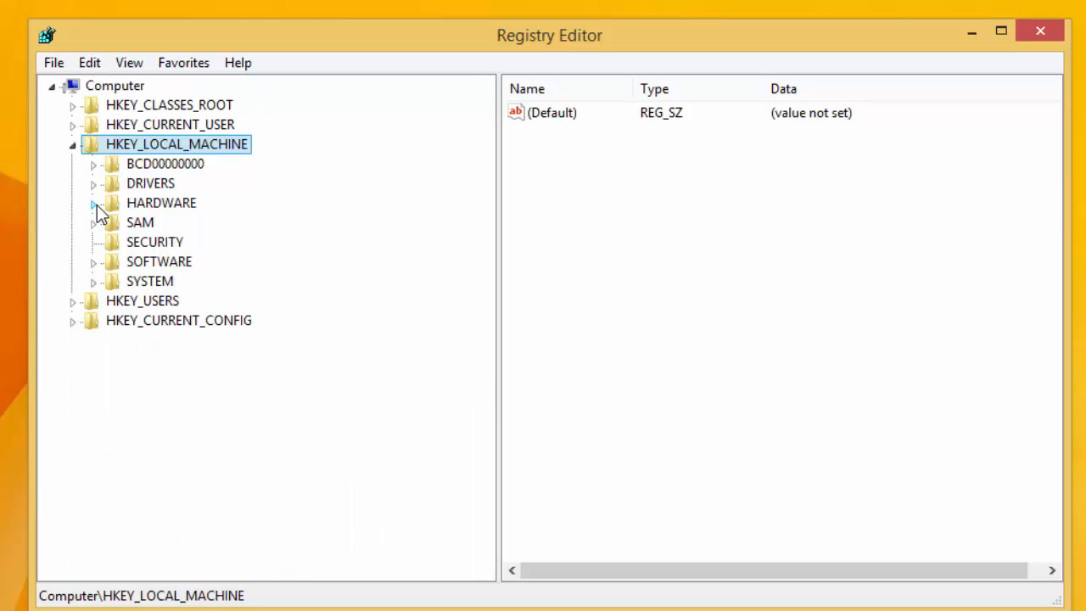
left_click(97, 264)
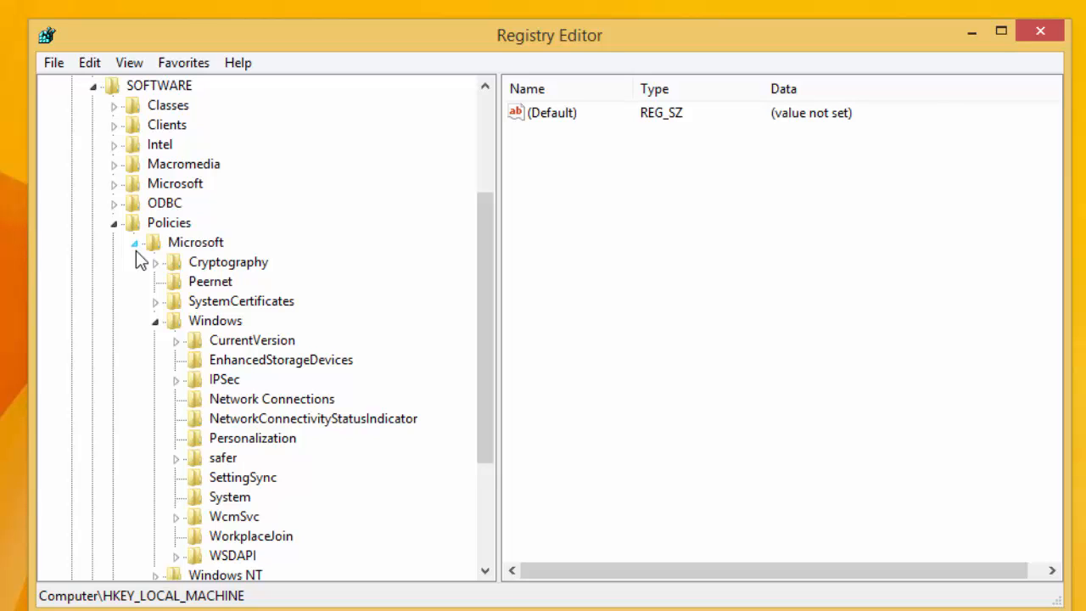
Step: Select and expand CurrentVersion to show Internet Settings and its Cache subkey
left_click(175, 341)
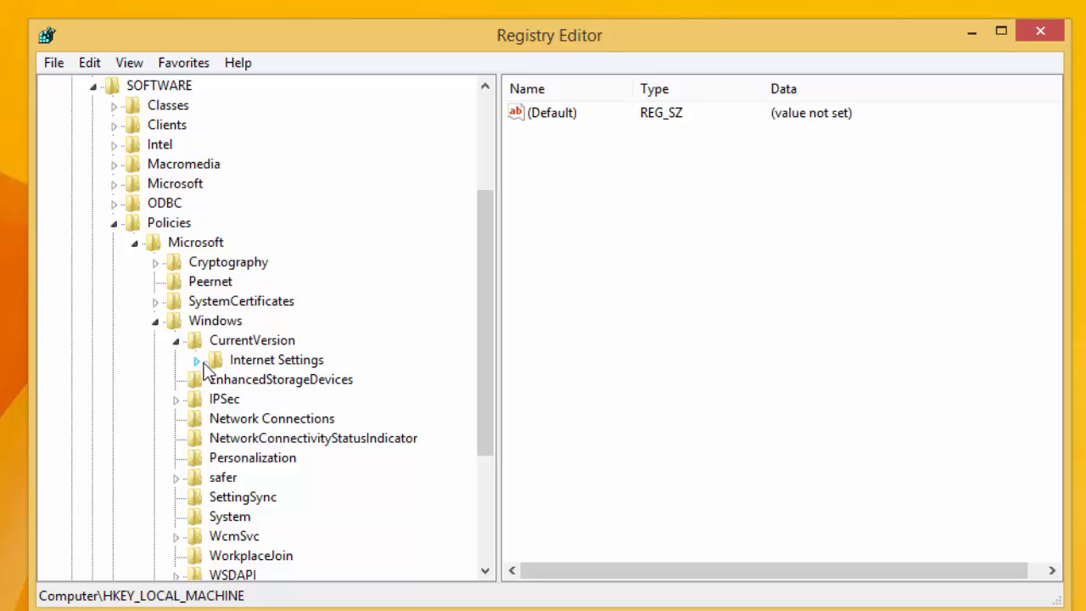
scroll(204, 373, "down", 1)
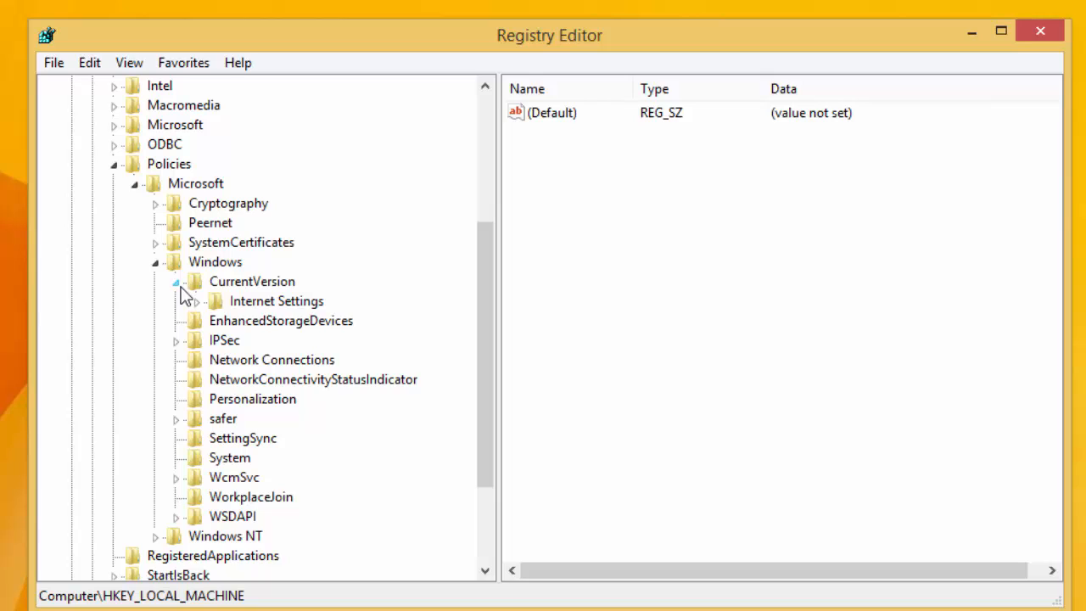
left_click(177, 282)
left_click(177, 282)
left_click(196, 302)
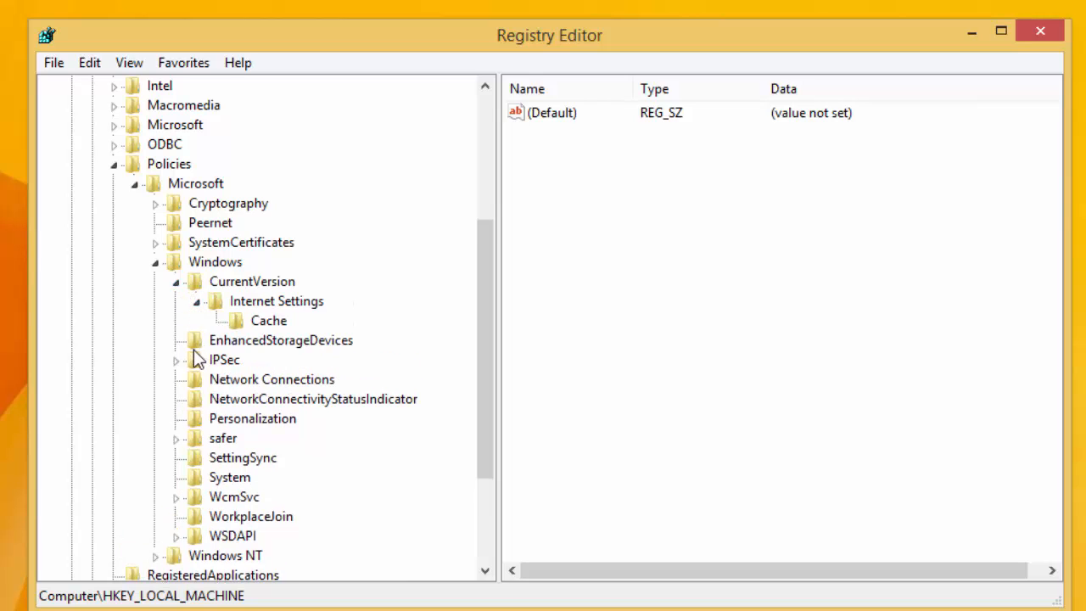
left_click(176, 282)
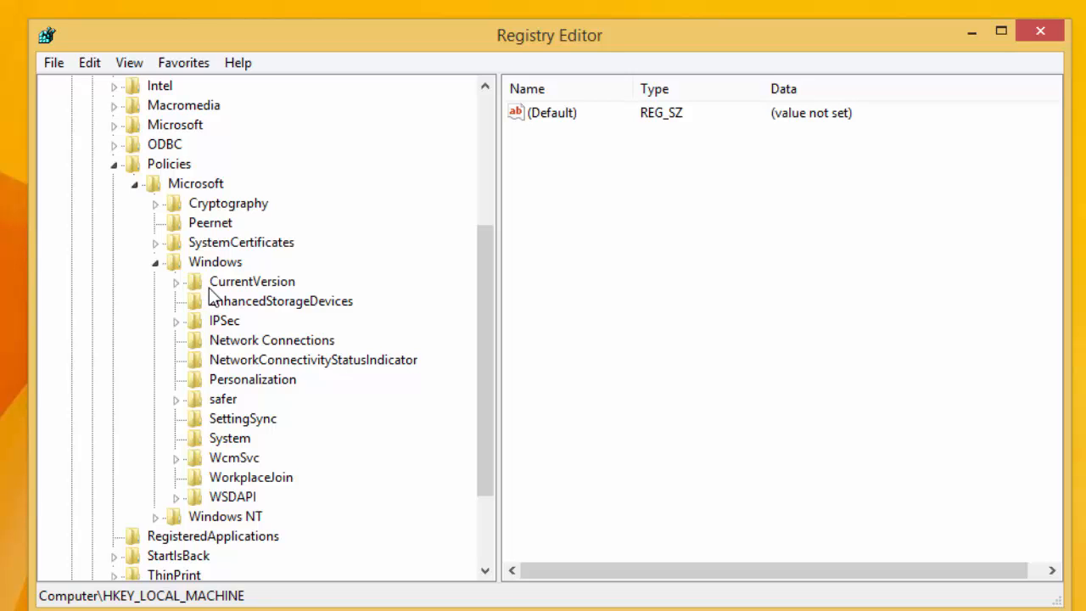
left_click(214, 286)
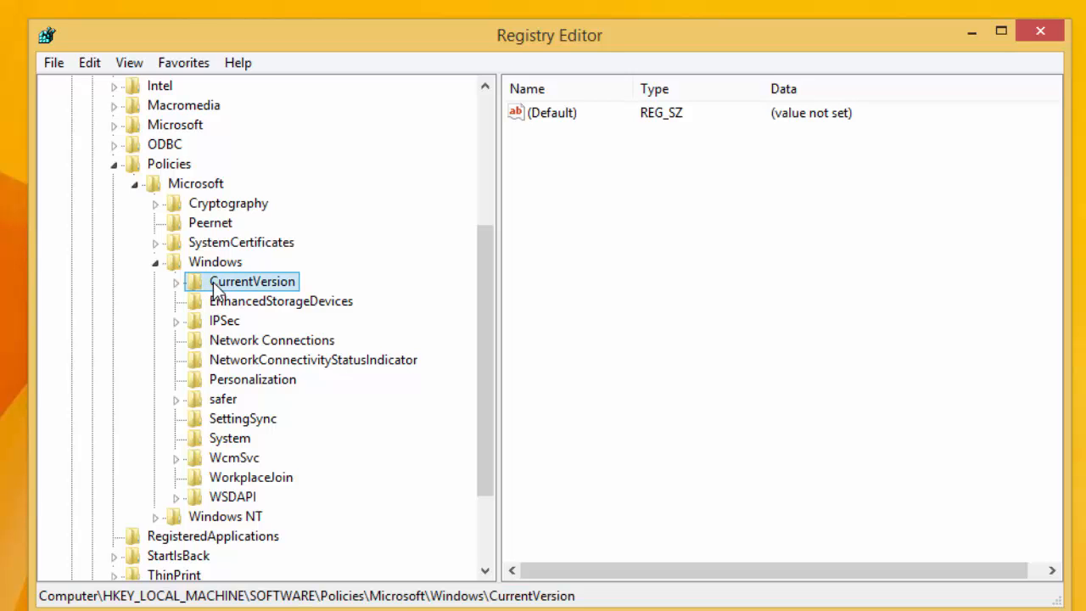
double_click(190, 283)
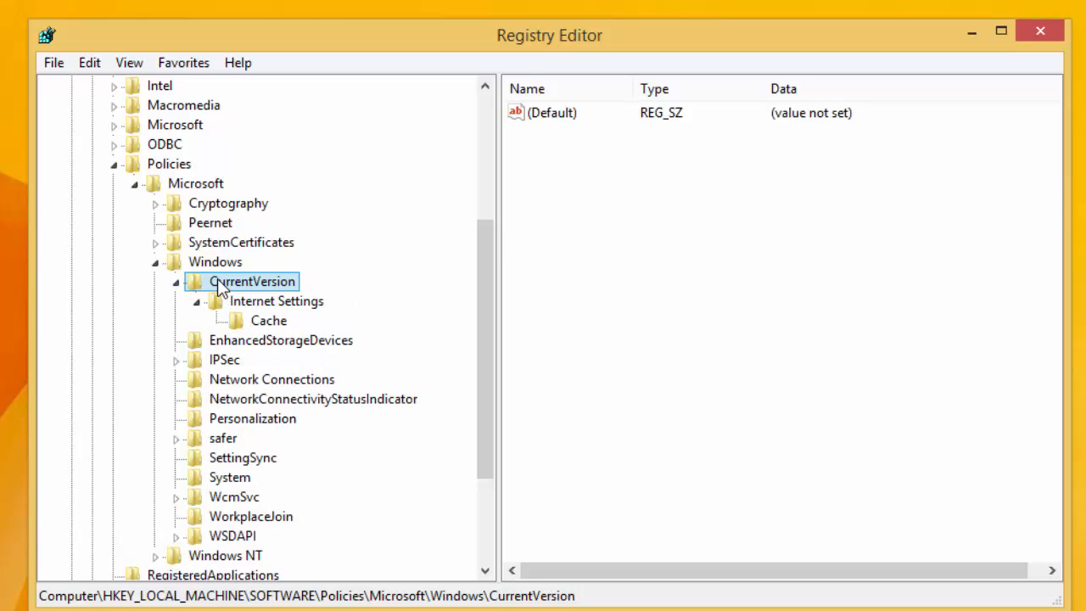
Step: Add a new DWORD (32-bit) value named EnabledUA under CurrentVersion
right_click(219, 286)
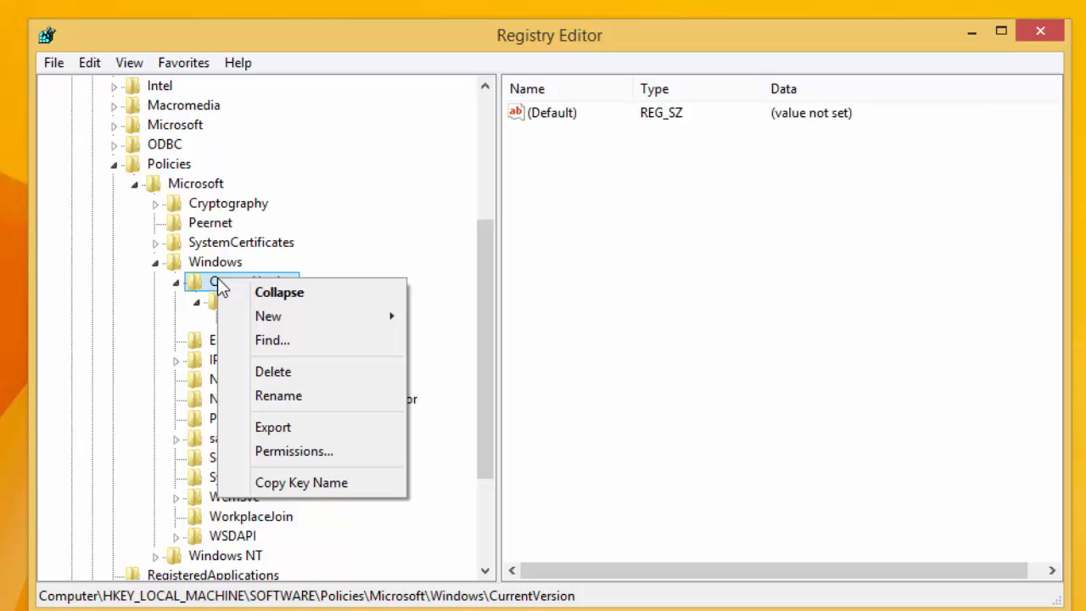
mouse_move(263, 324)
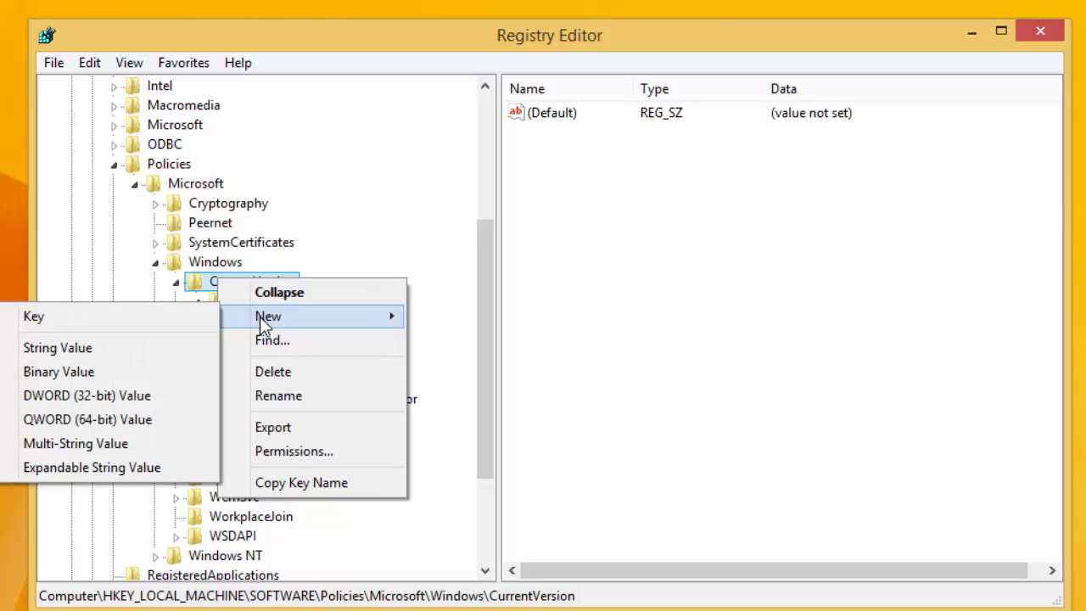
left_click(117, 395)
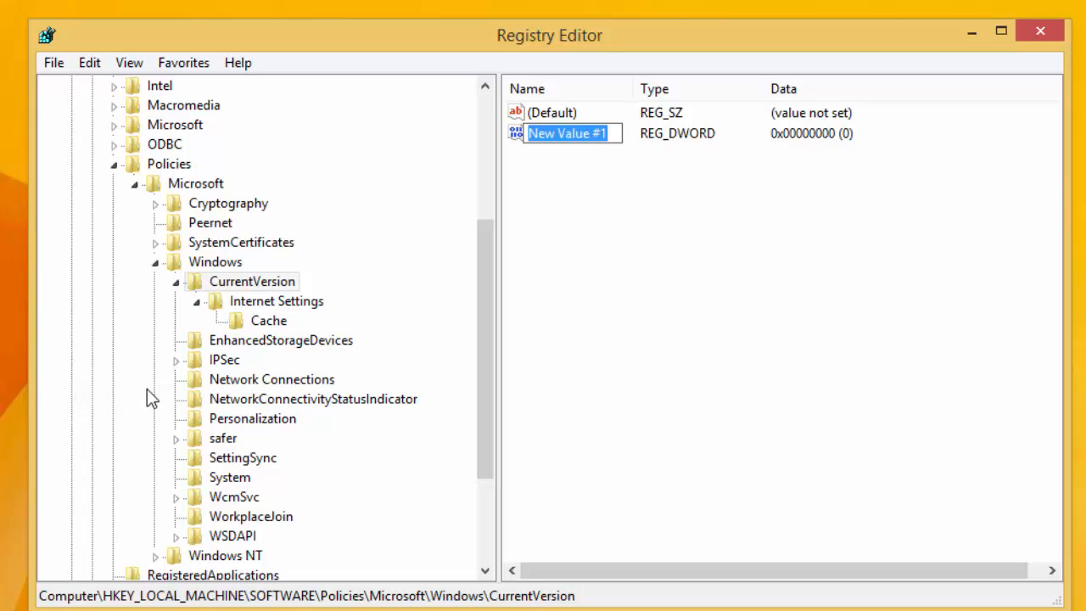
type("E")
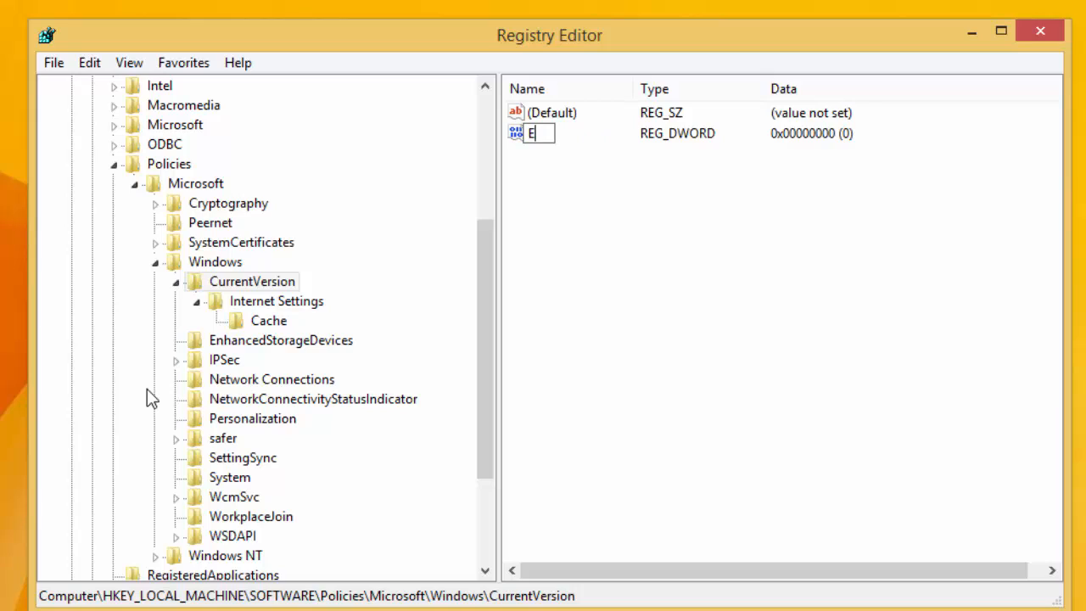
type("nabledUA")
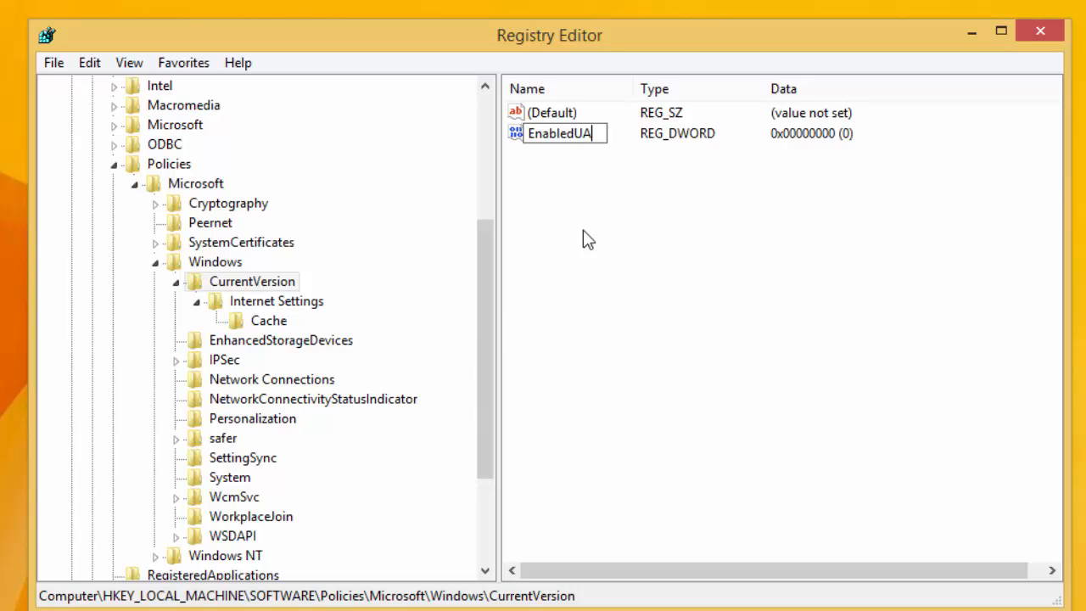
key("Return")
Step: Delete the EnabledUA value, confirming with Yes, and close Registry Editor
right_click(571, 136)
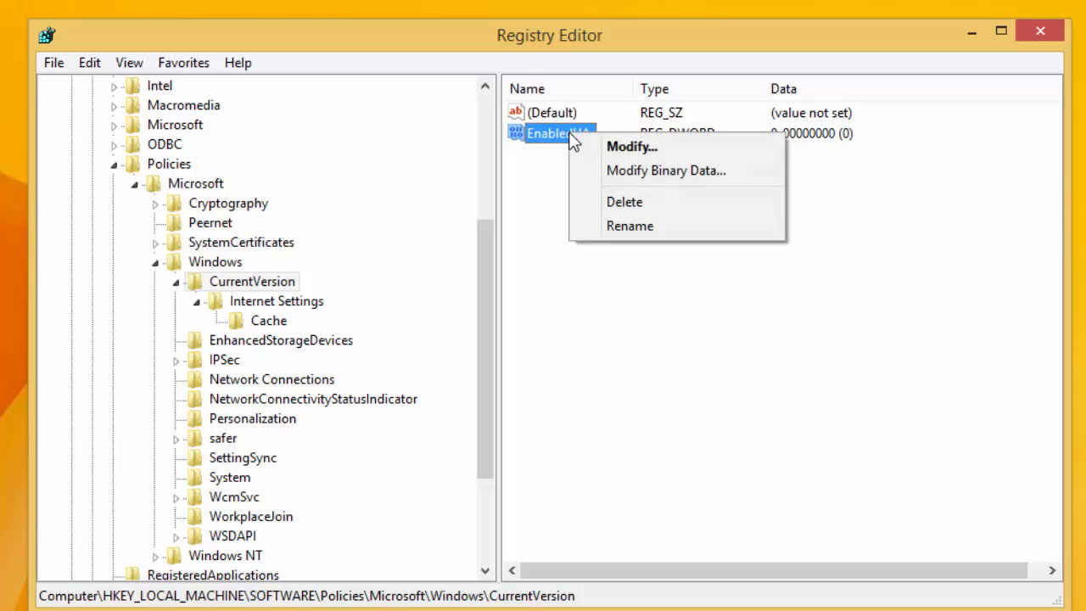
left_click(588, 209)
left_click(770, 333)
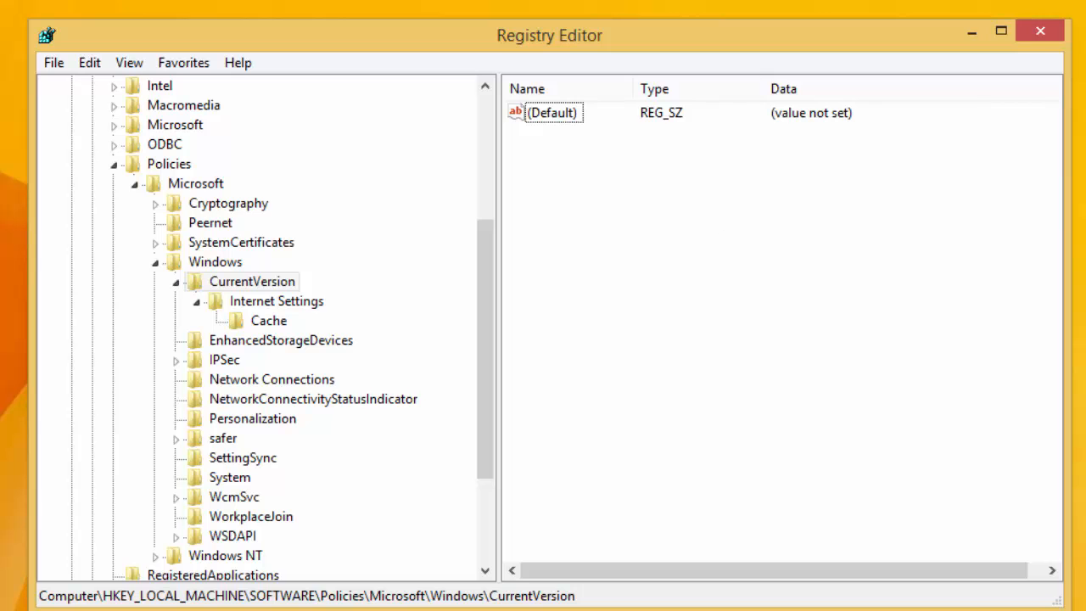
left_click(1035, 32)
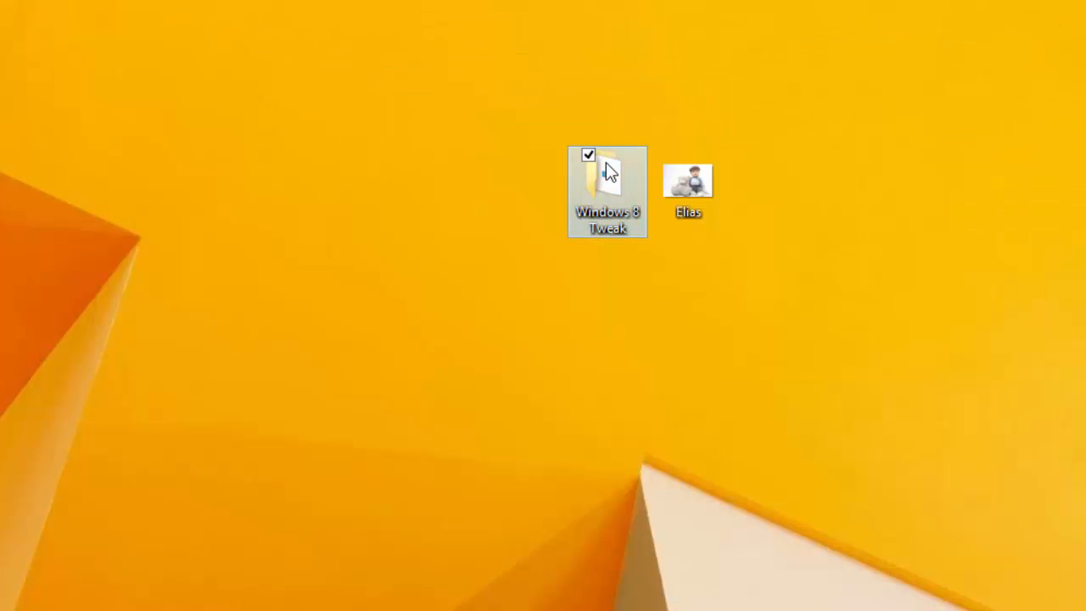
Step: Open the Windows 8 Tweak desktop folder and bring up the Start menu
double_click(605, 162)
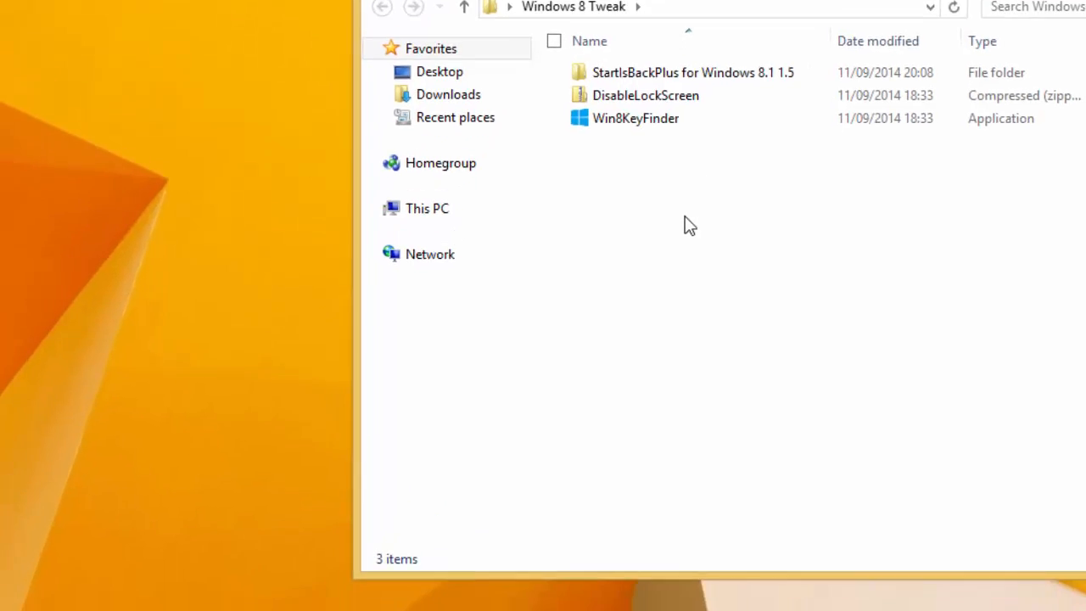
left_click(53, 552)
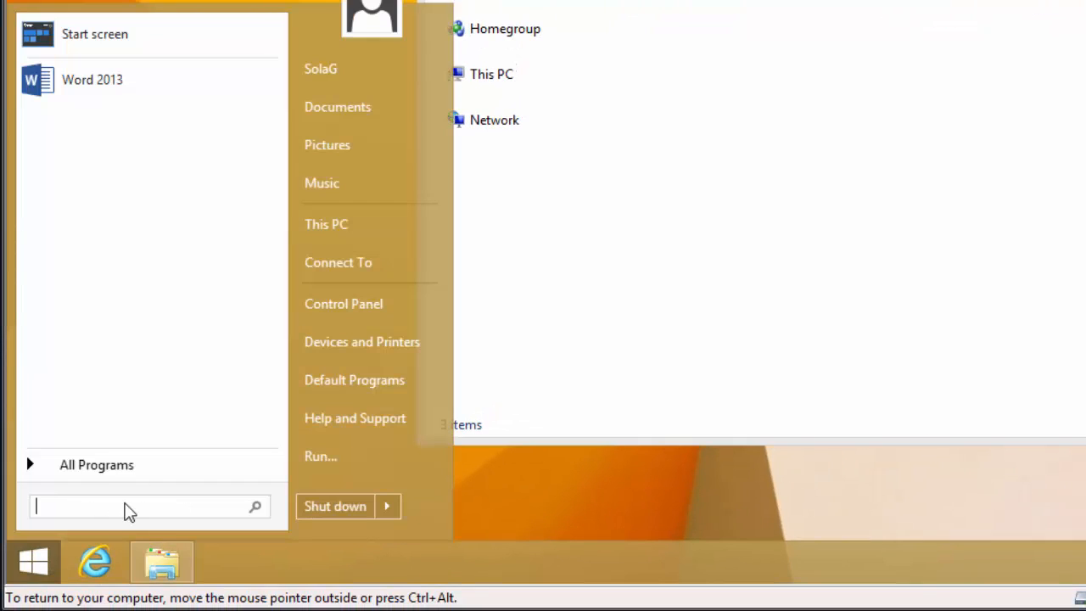
Step: Run MSCONFIG, launch Change UAC Settings, lower the slider to Never notify, approve, and close
type("MSCON")
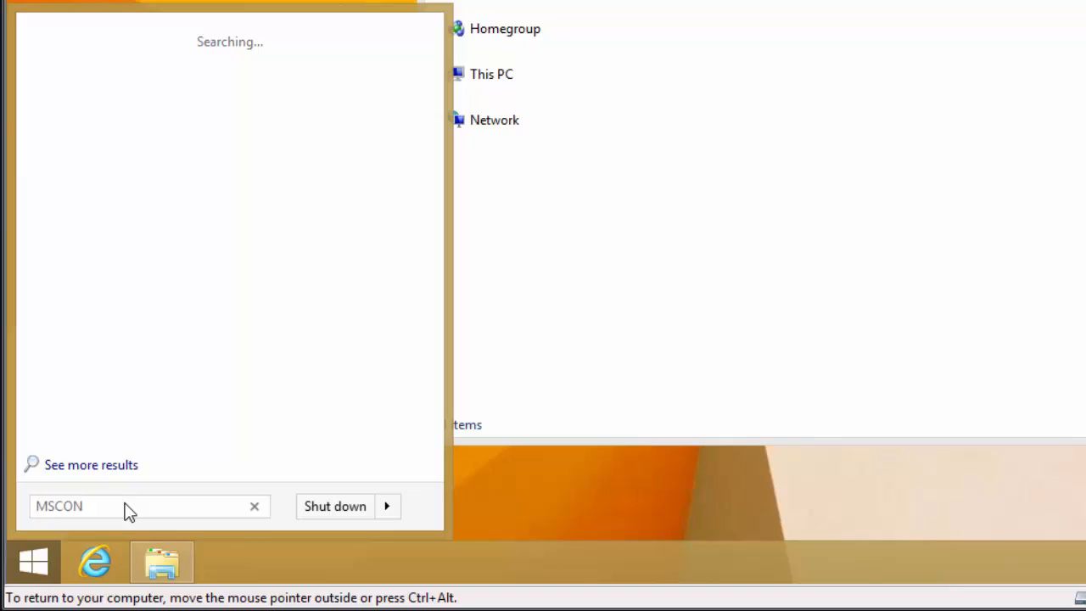
type("FIG")
key("Return")
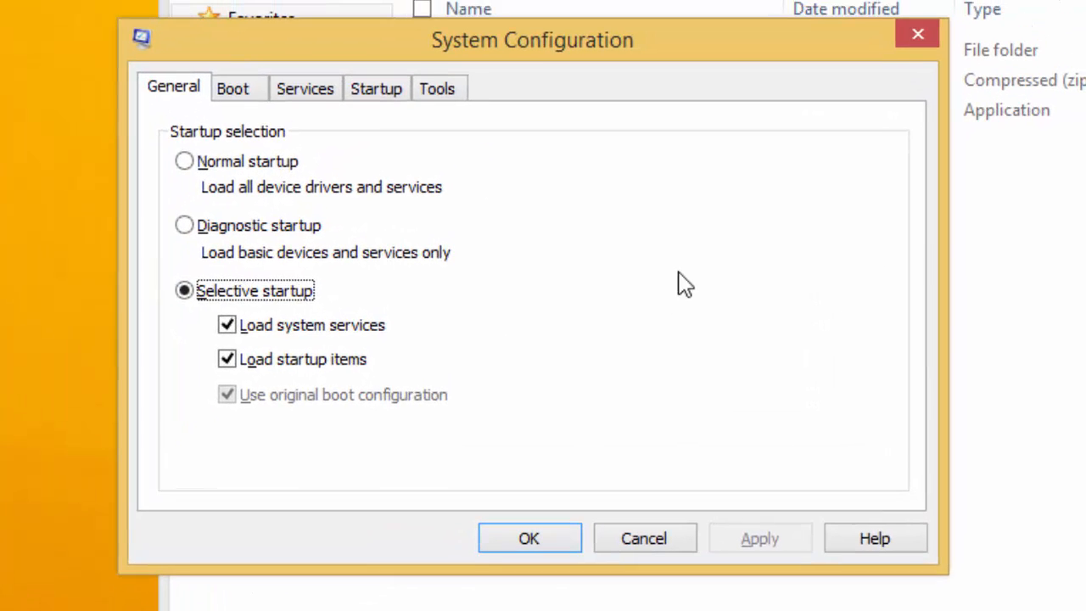
left_click(452, 96)
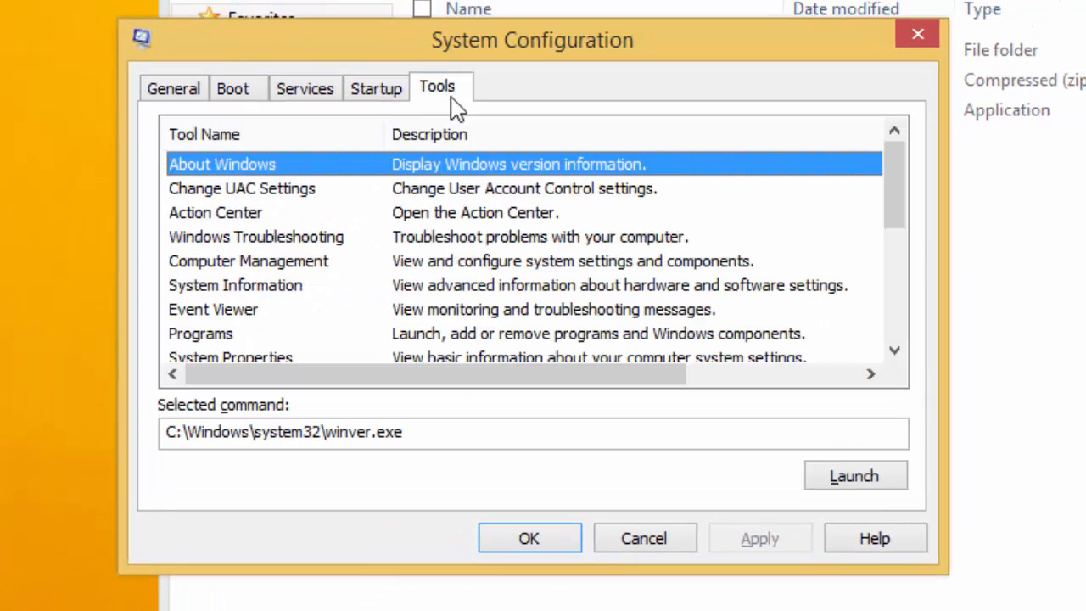
left_click(272, 191)
left_click(878, 480)
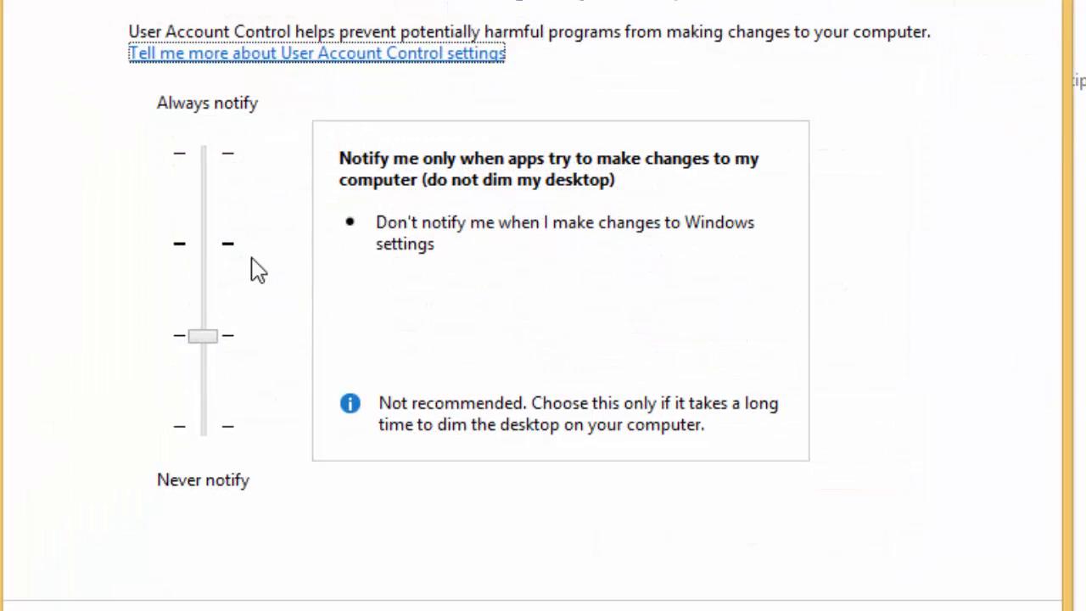
left_click_drag(204, 335, 204, 424)
left_click(742, 587)
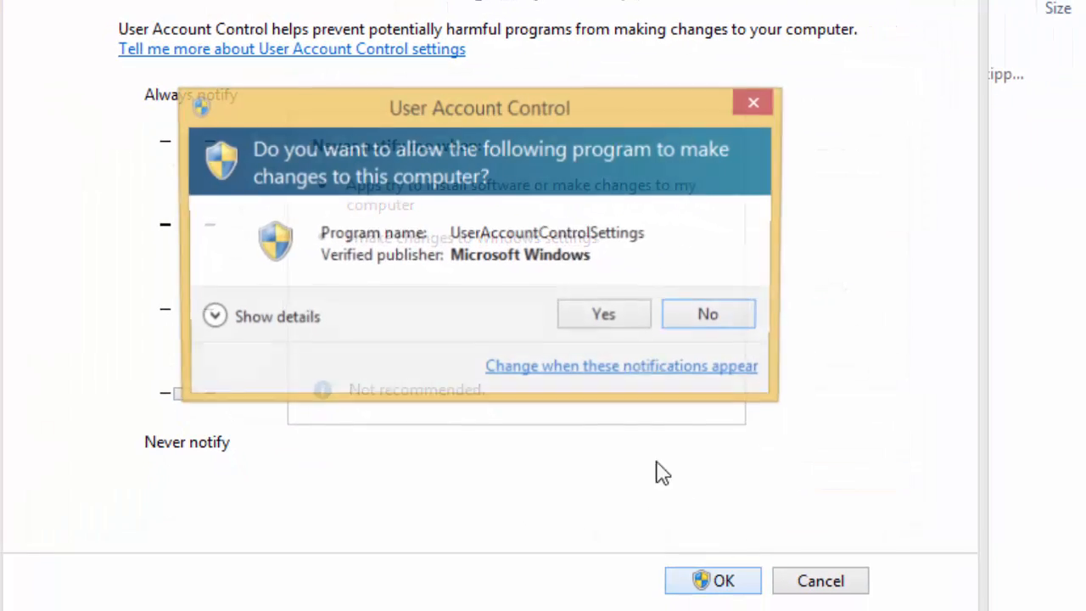
left_click(603, 320)
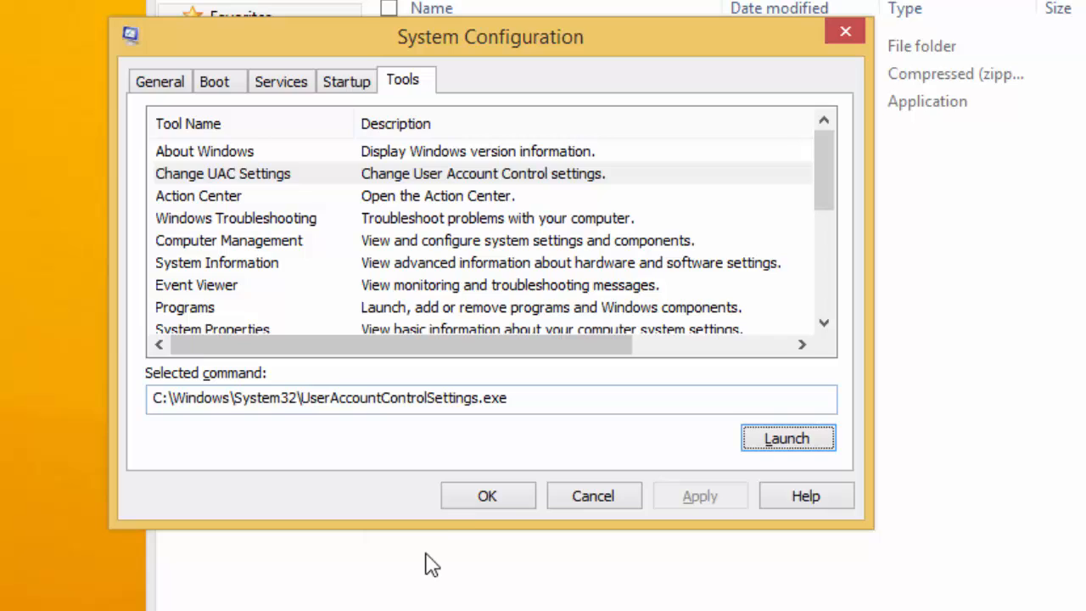
left_click(475, 503)
Step: Close the Windows 8 Tweak window and Java notification, then search Start for 'pc'
left_click(1079, 7)
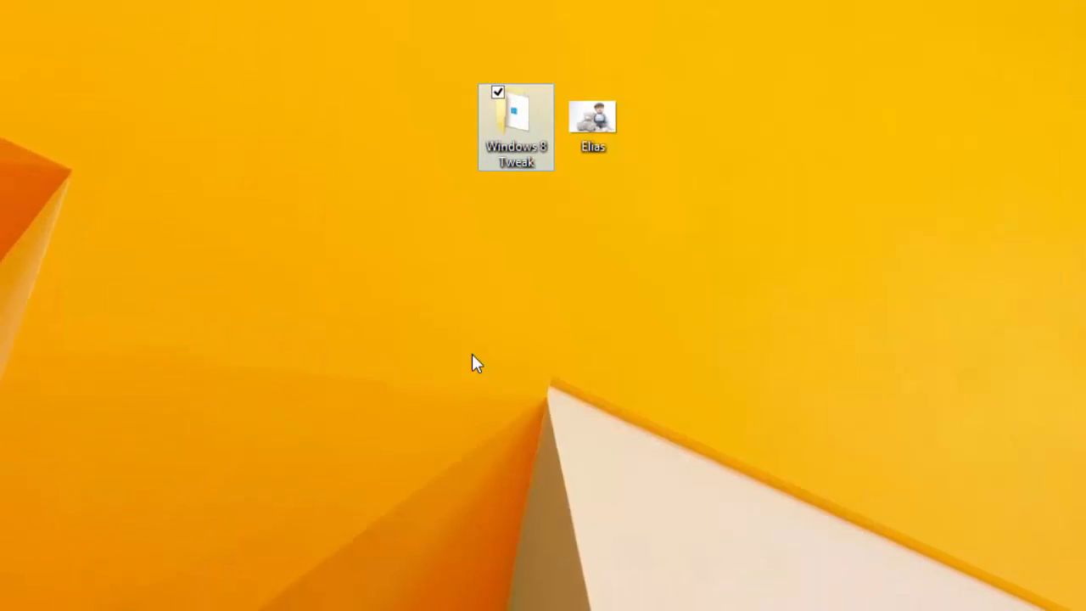
left_click(290, 311)
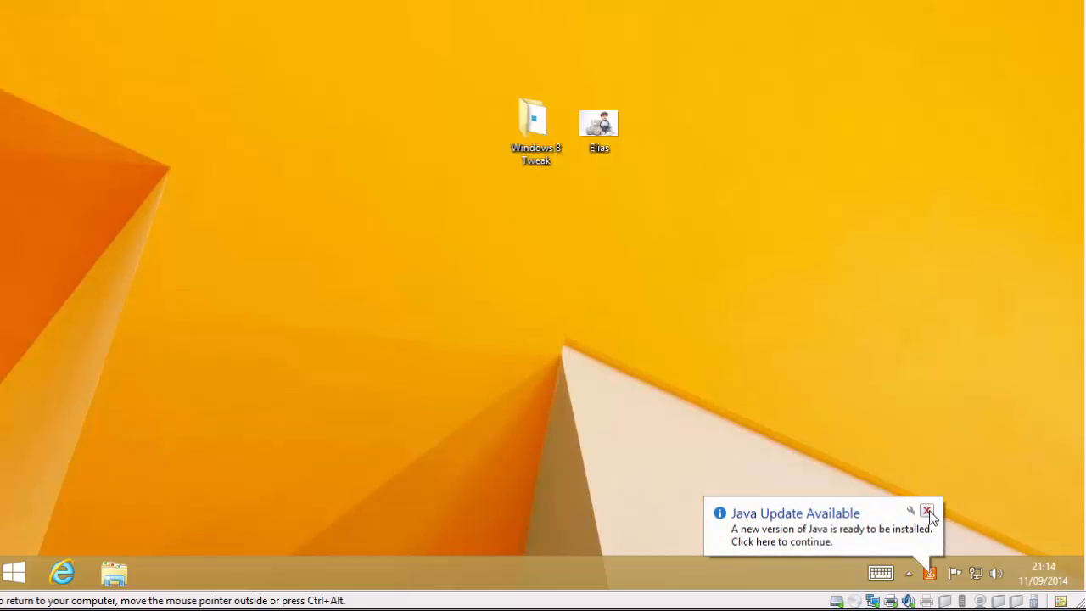
left_click(927, 512)
left_click(13, 573)
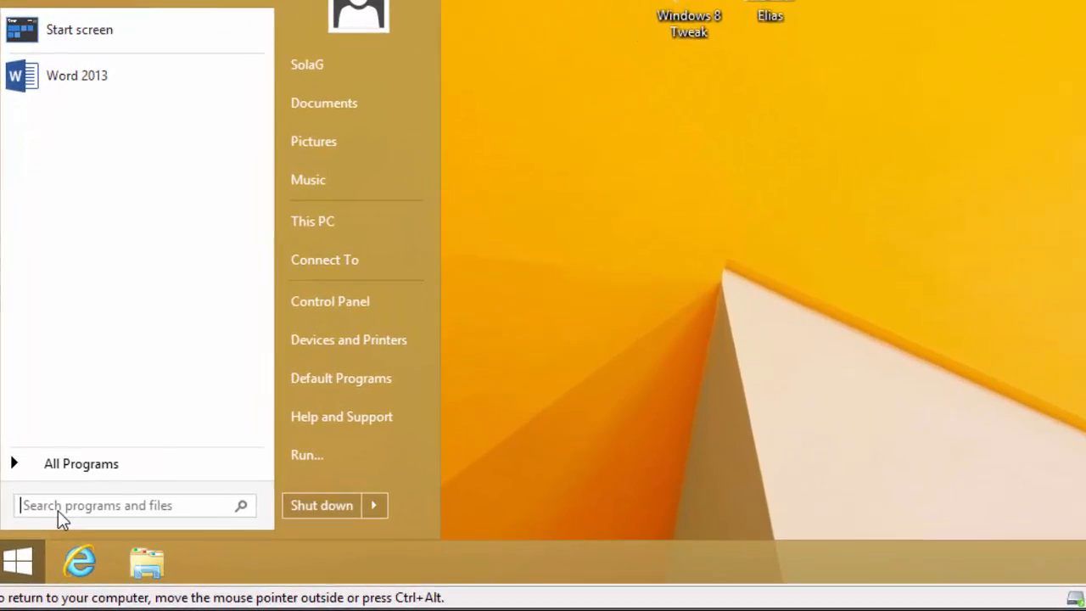
type("pc")
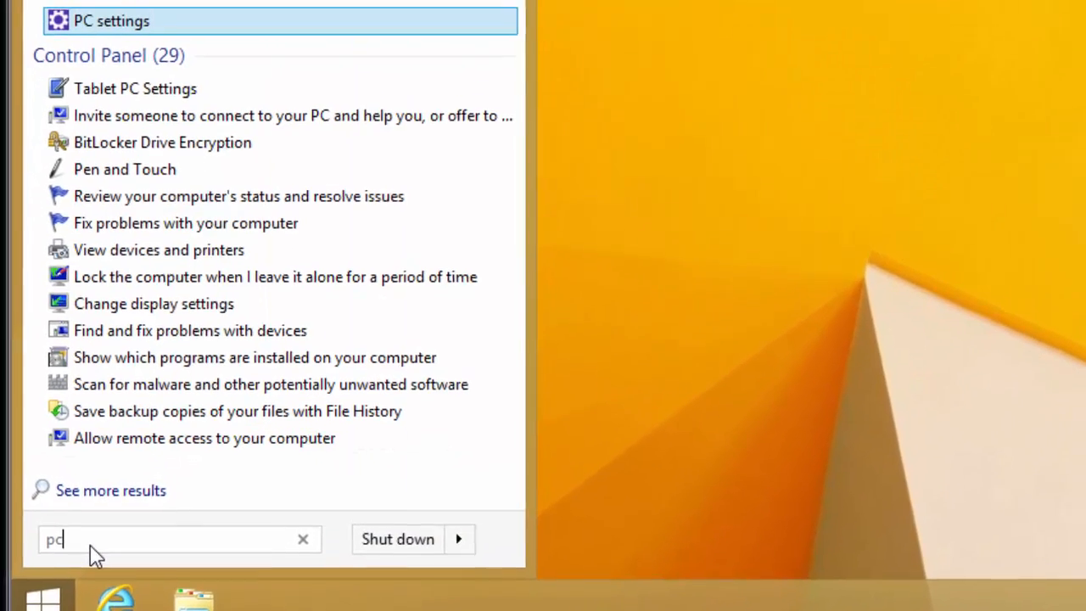
Step: Open PC settings and search settings for 'accou' to reach the Manage other accounts page
left_click(99, 25)
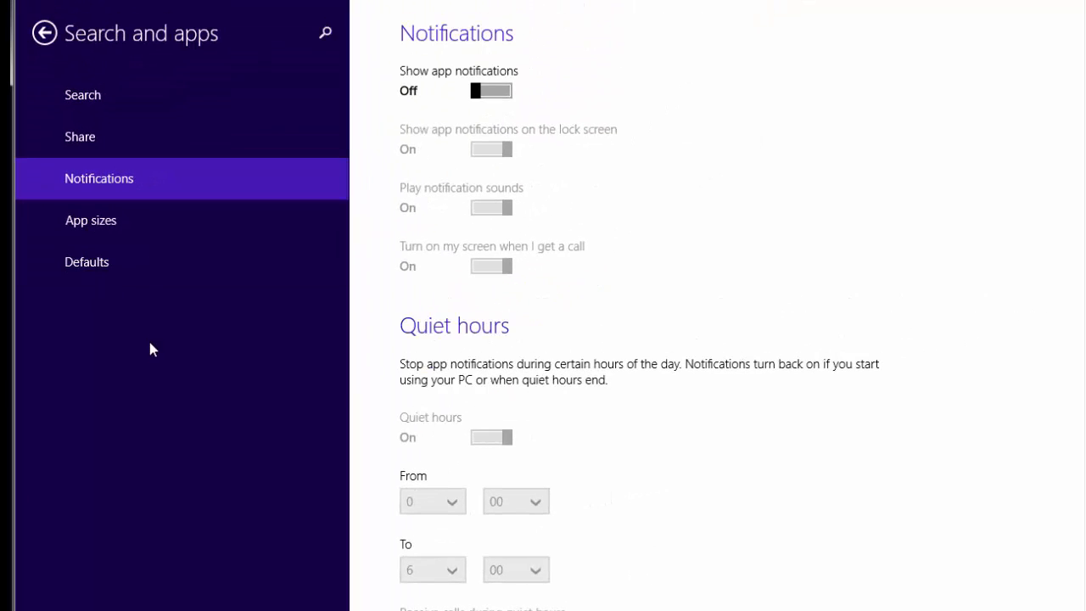
left_click(84, 97)
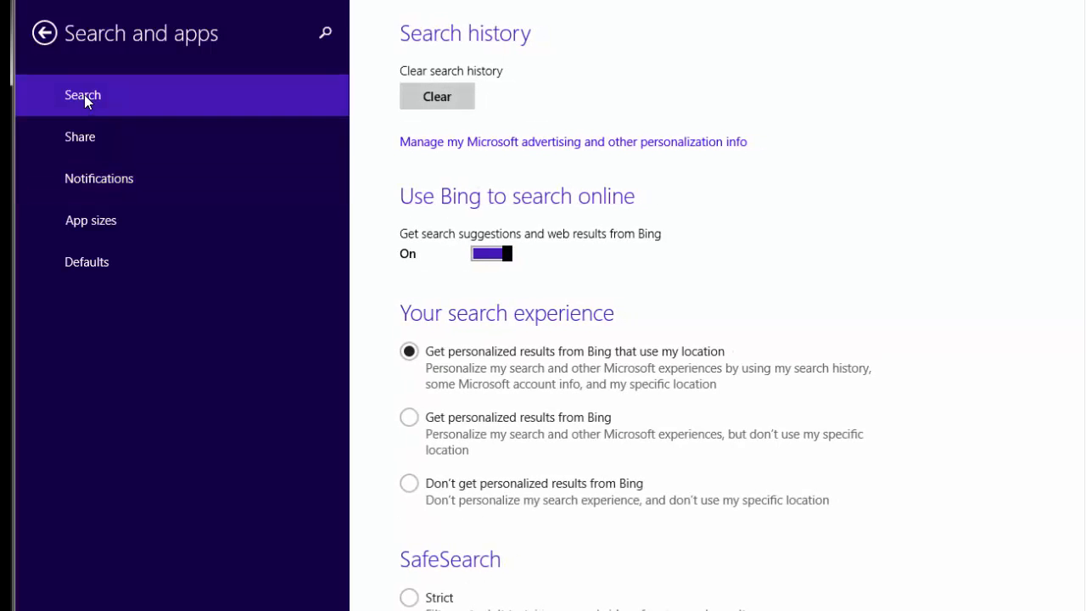
left_click(330, 35)
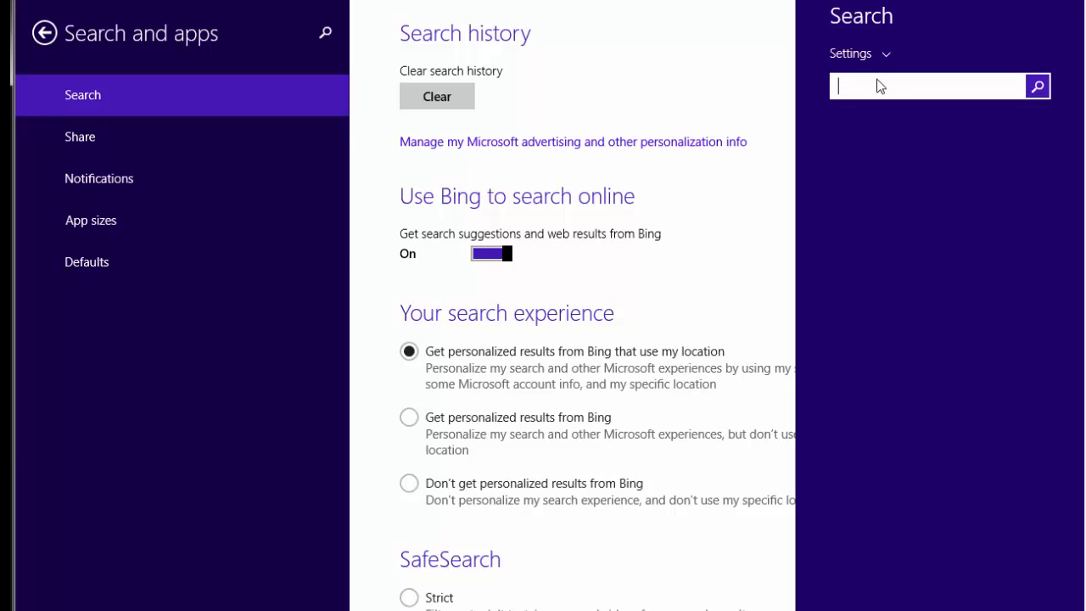
type("acc")
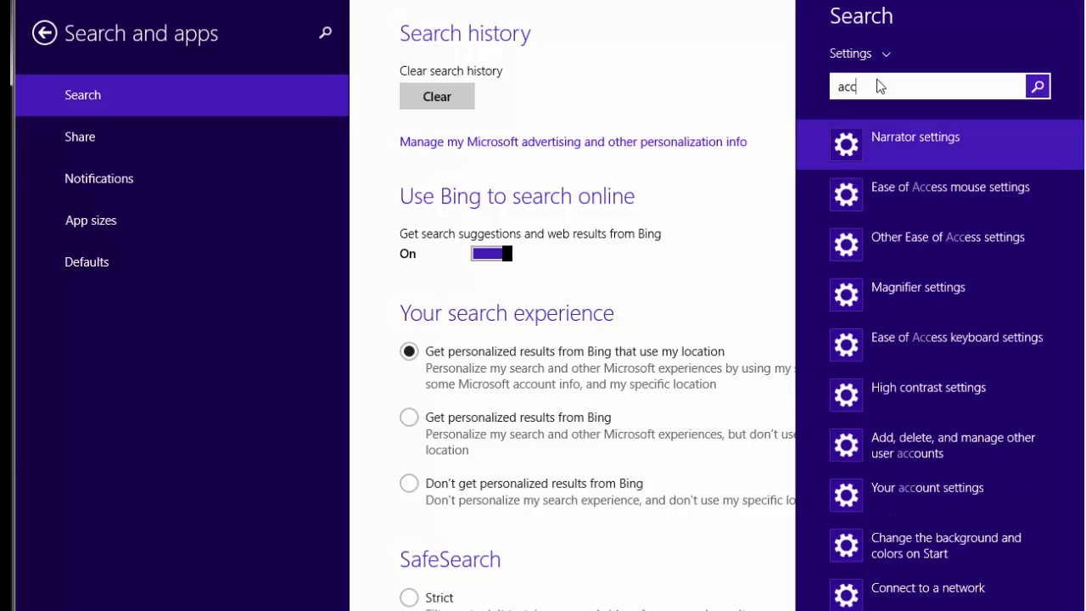
type("oun")
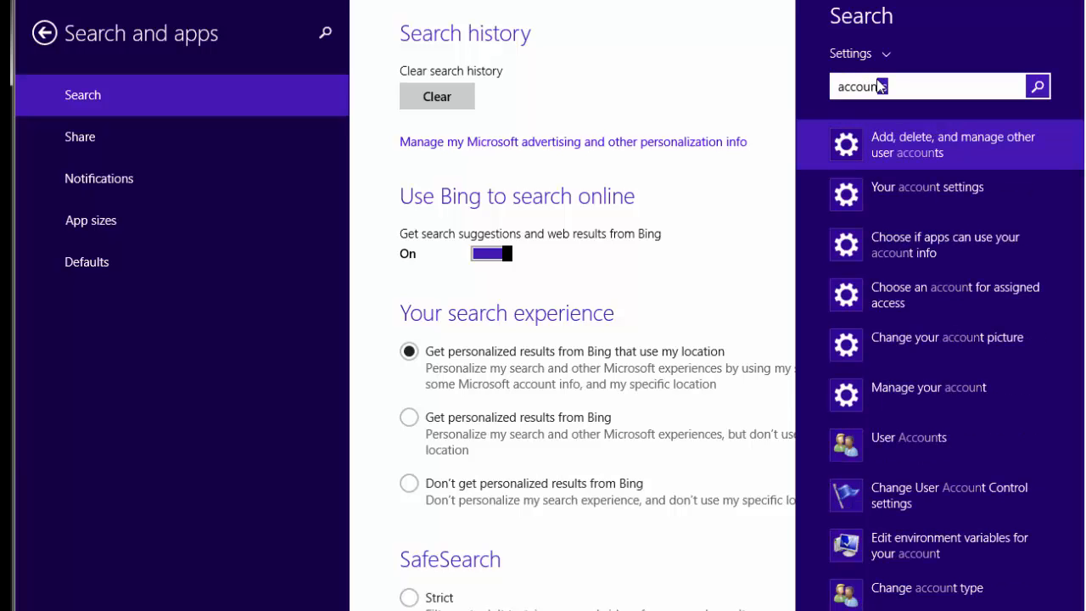
key("Return")
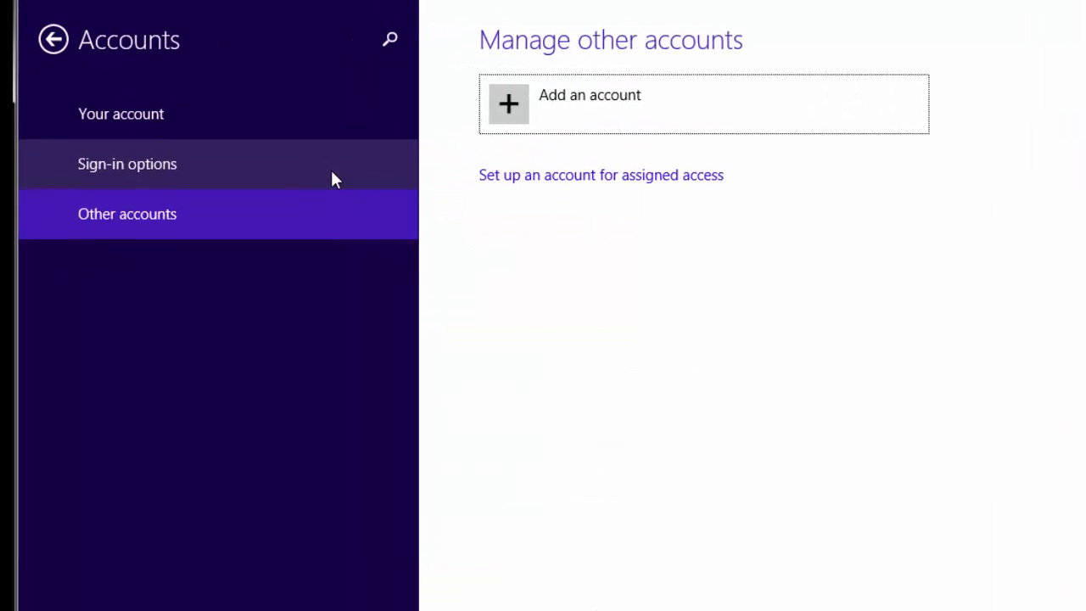
Step: Show the account page and browse for an account picture, then cancel without choosing one
left_click(163, 116)
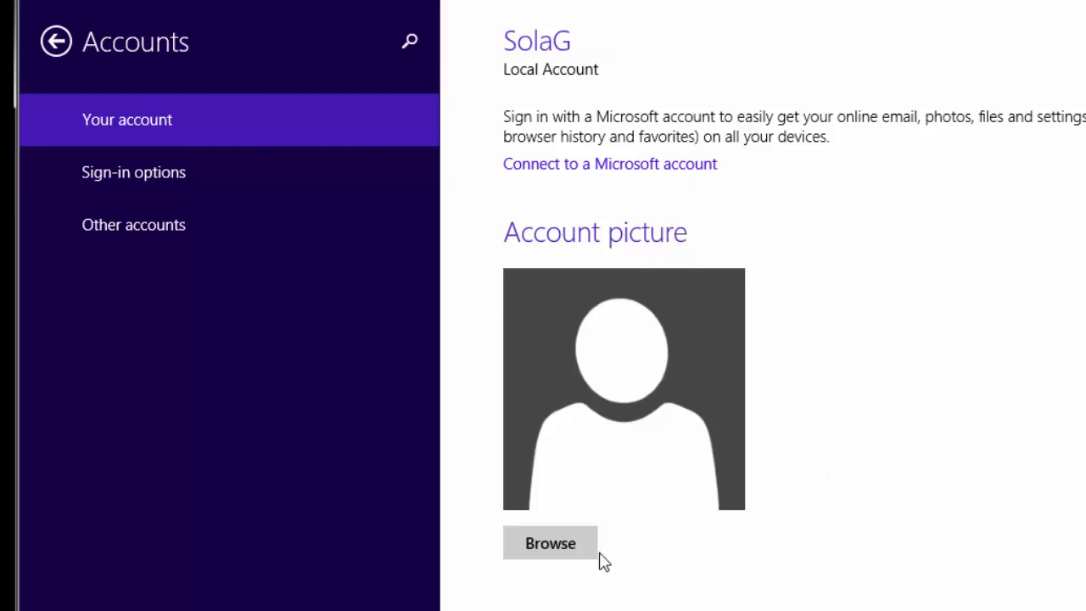
left_click(568, 551)
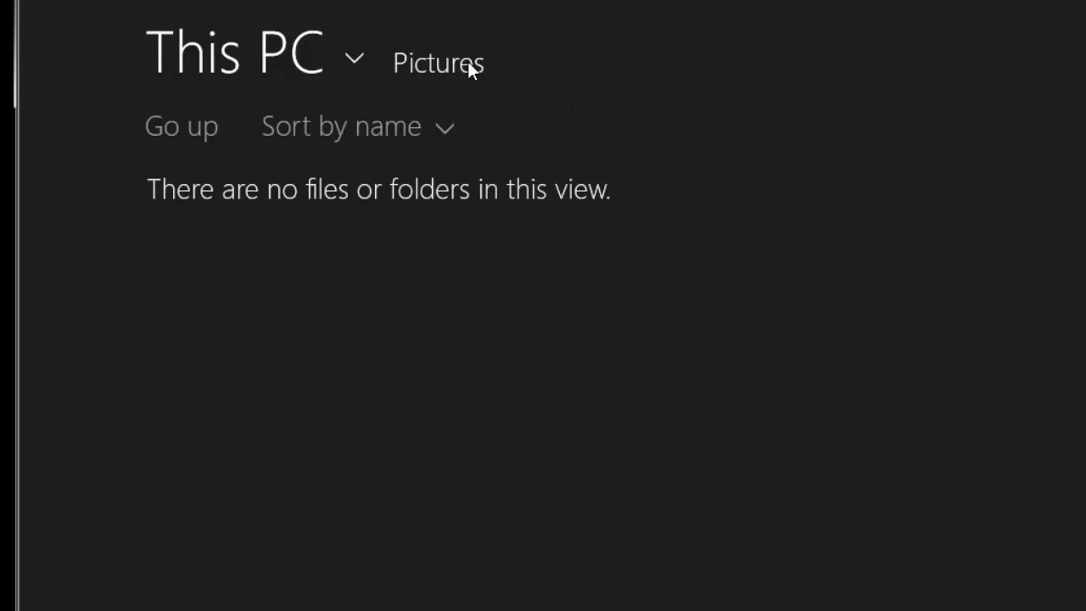
key("Escape")
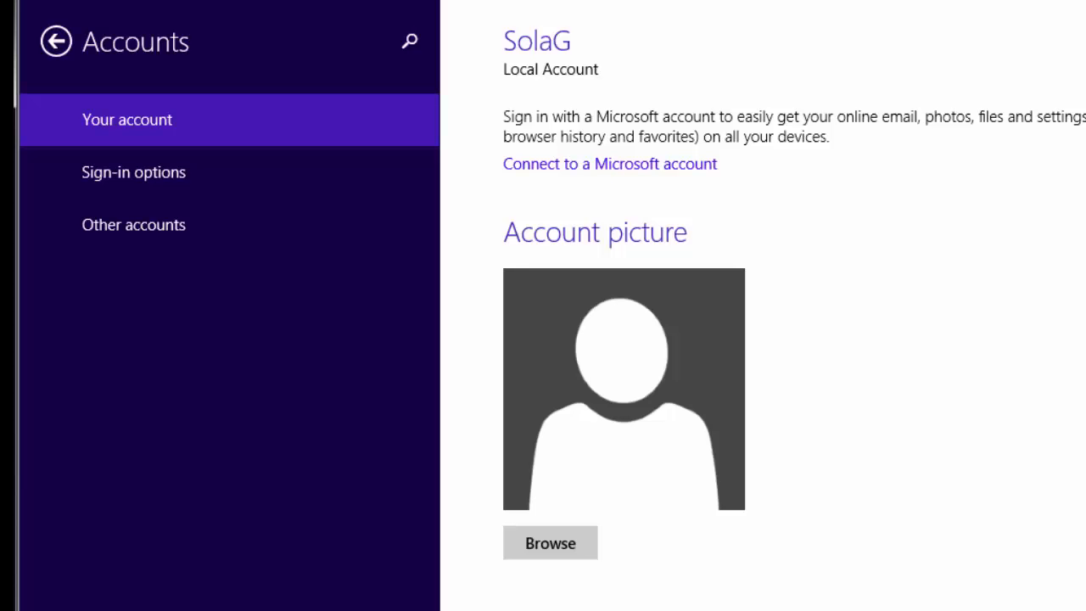
Step: Start adding a picture password from Sign-in options, verifying the account password, and look for a picture
left_click(150, 171)
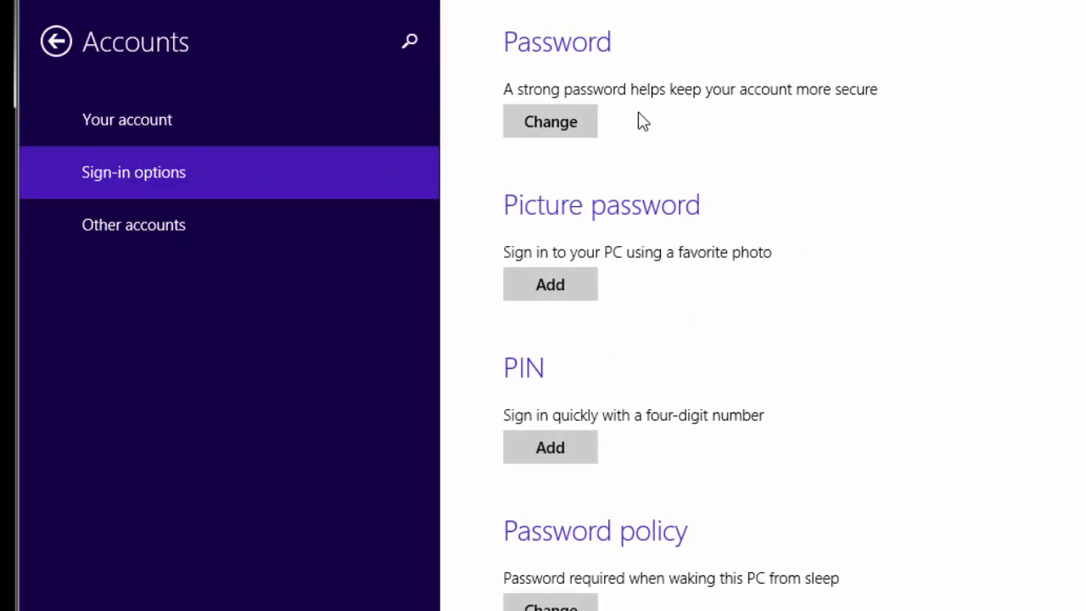
left_click(572, 286)
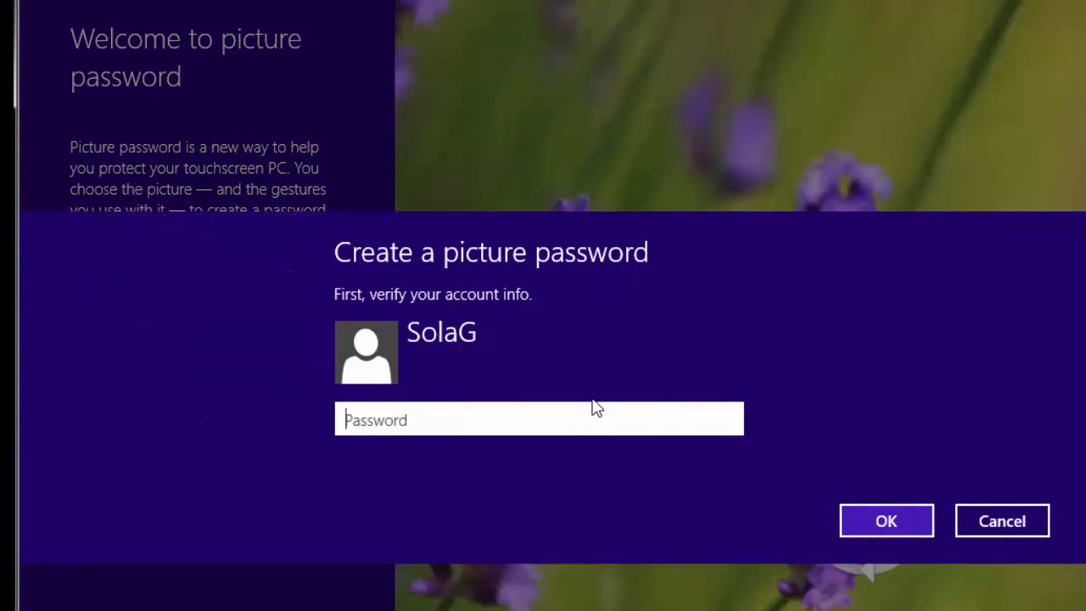
type("*******")
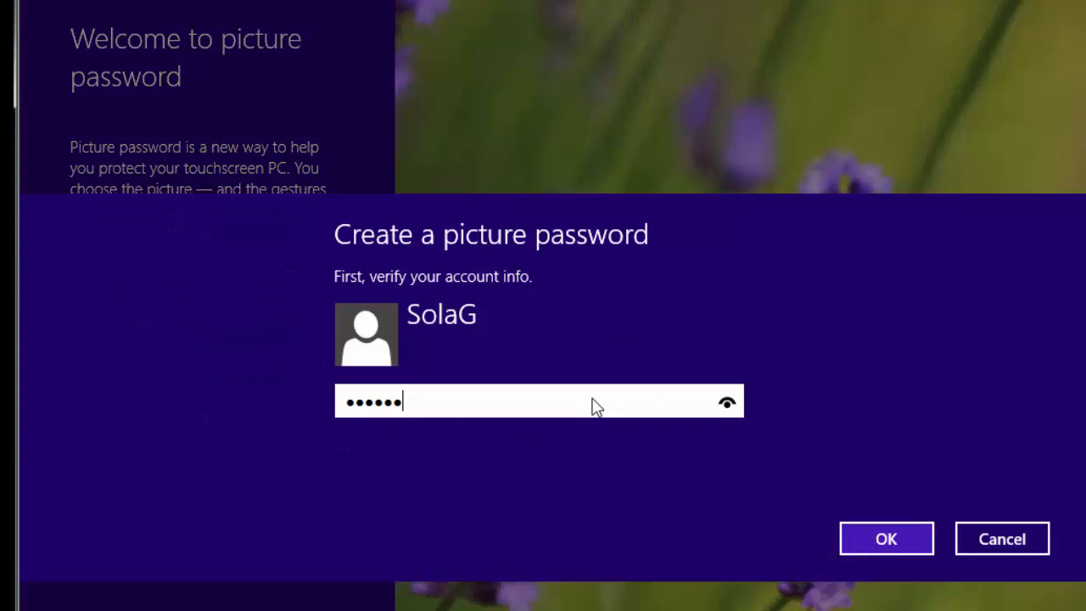
type("**")
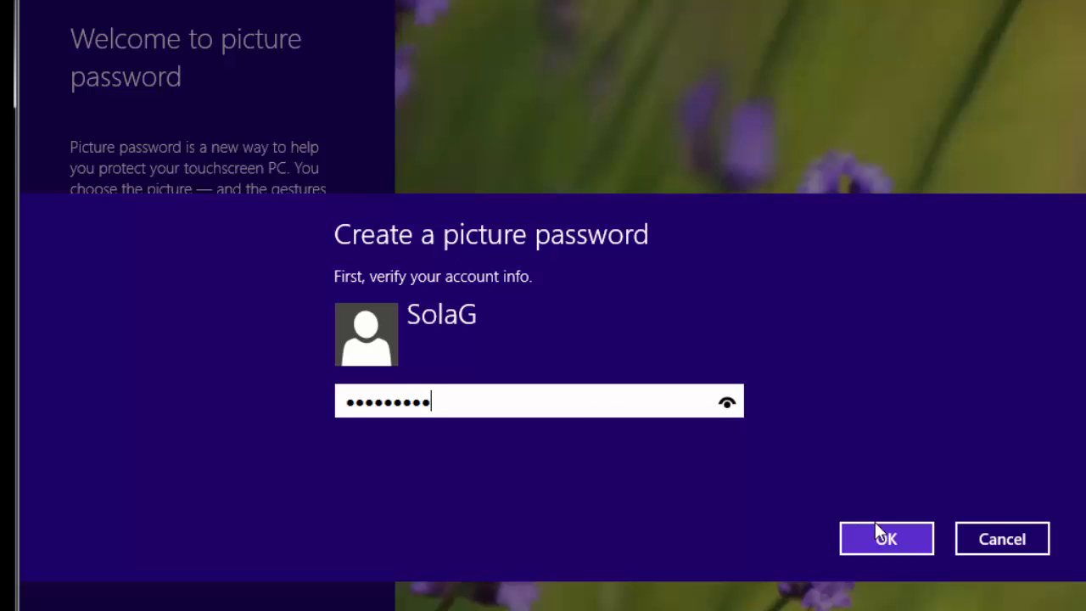
left_click(879, 547)
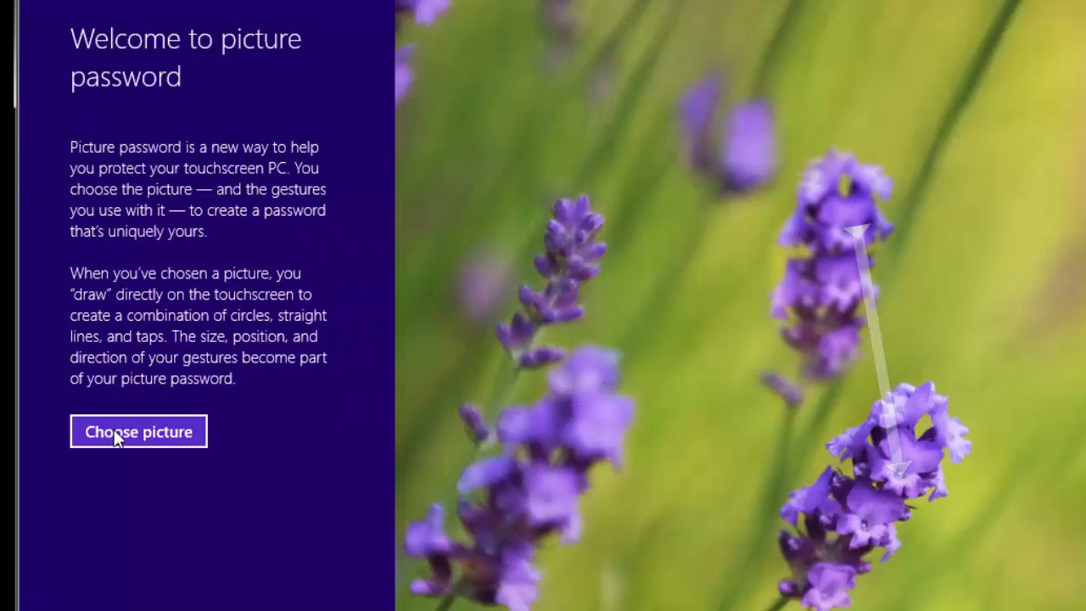
left_click(113, 429)
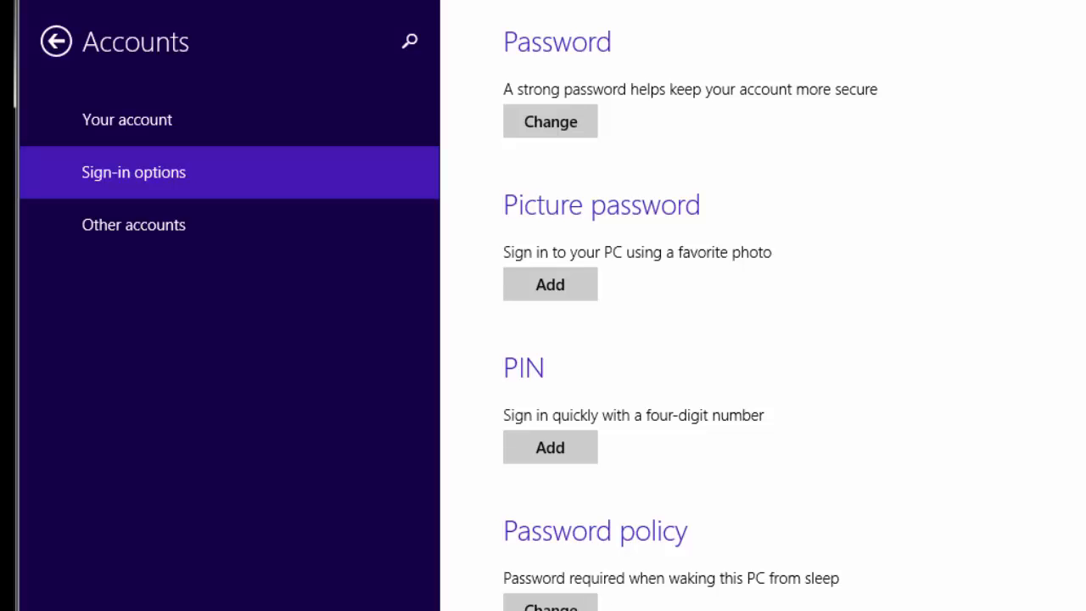
Step: Open the empty Pictures folder via This PC and move its window to reveal the desktop icons
key("super")
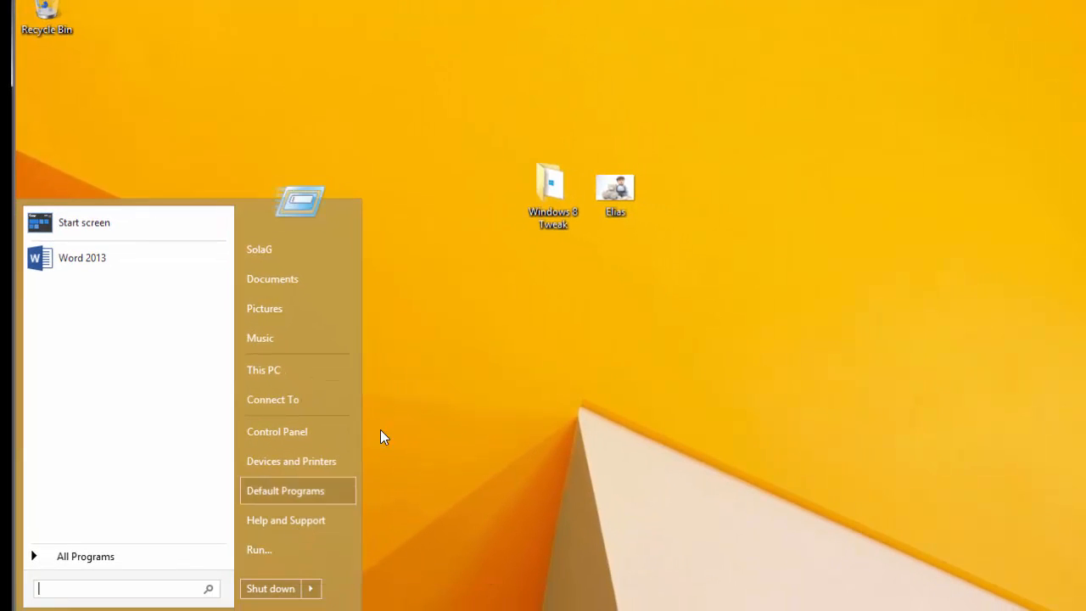
left_click(272, 371)
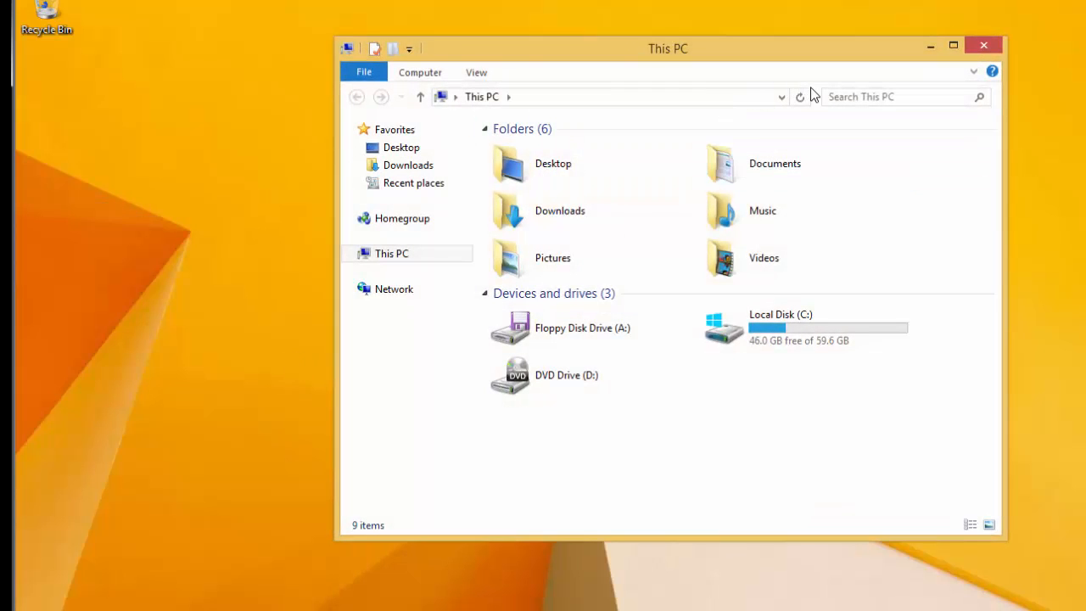
double_click(568, 249)
left_click_drag(884, 49, 795, 221)
Step: Move the baby-with-teddy photo from the desktop into Pictures and reopen PC settings
left_click_drag(618, 188, 718, 331)
left_click(898, 217)
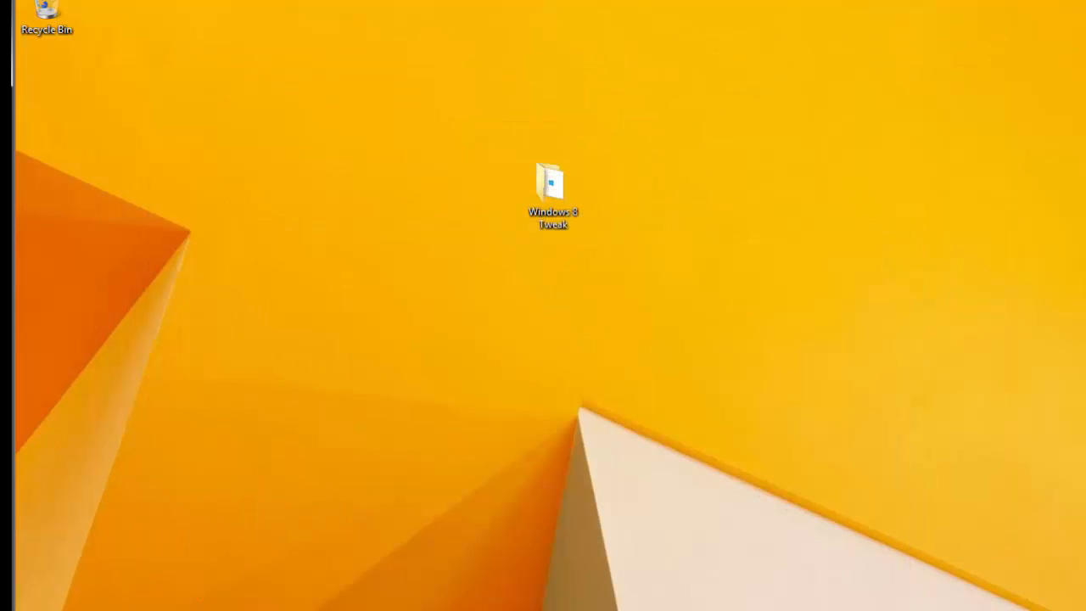
left_click(38, 610)
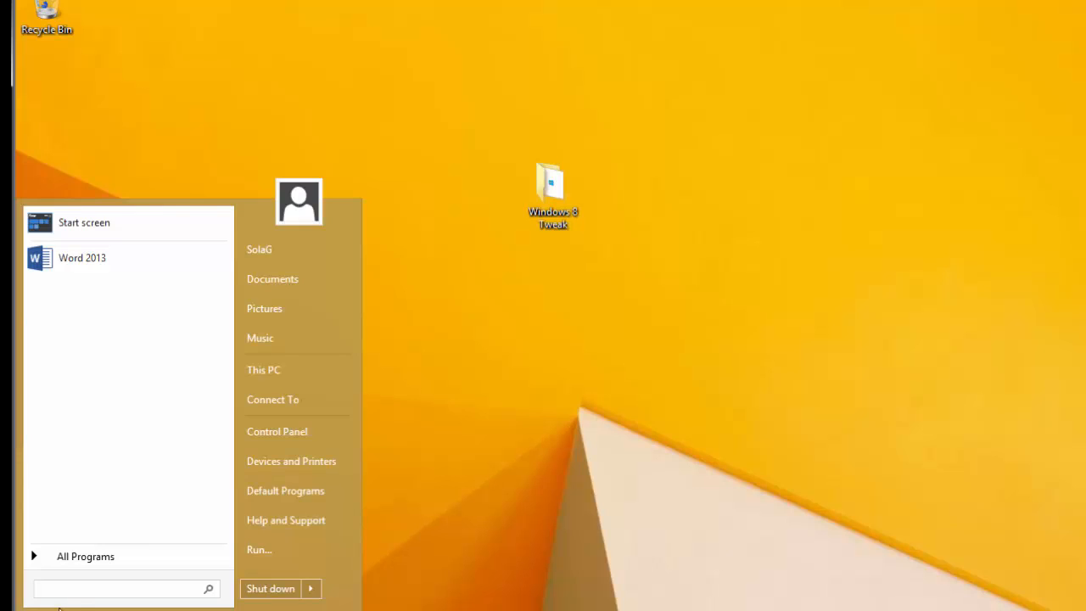
type("pc")
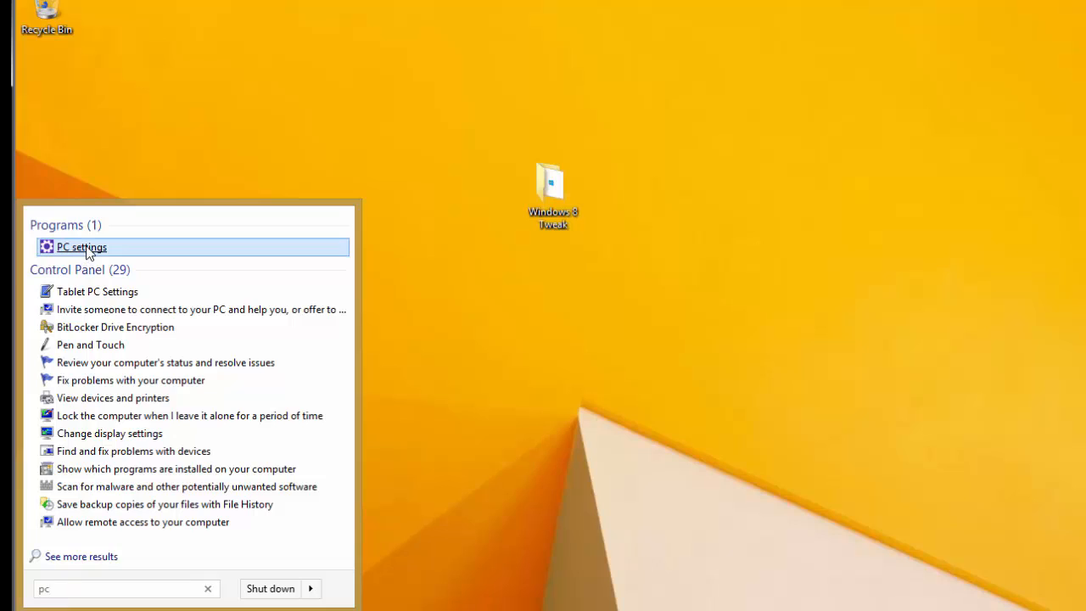
left_click(85, 247)
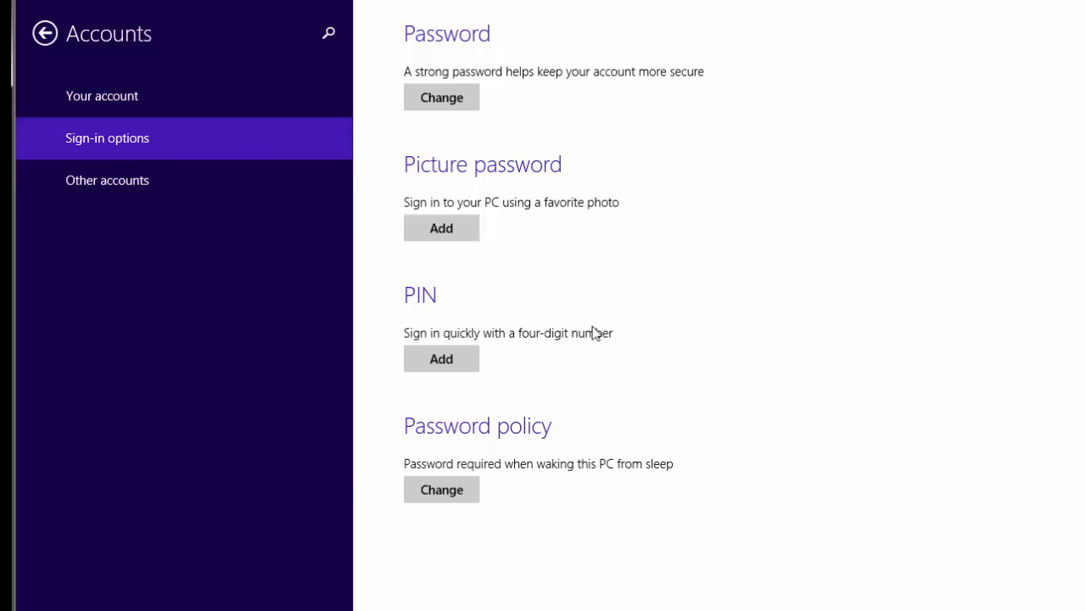
Step: Start a picture password with the account password, choose the baby-with-teddy photo, and shift it slightly left
left_click(441, 227)
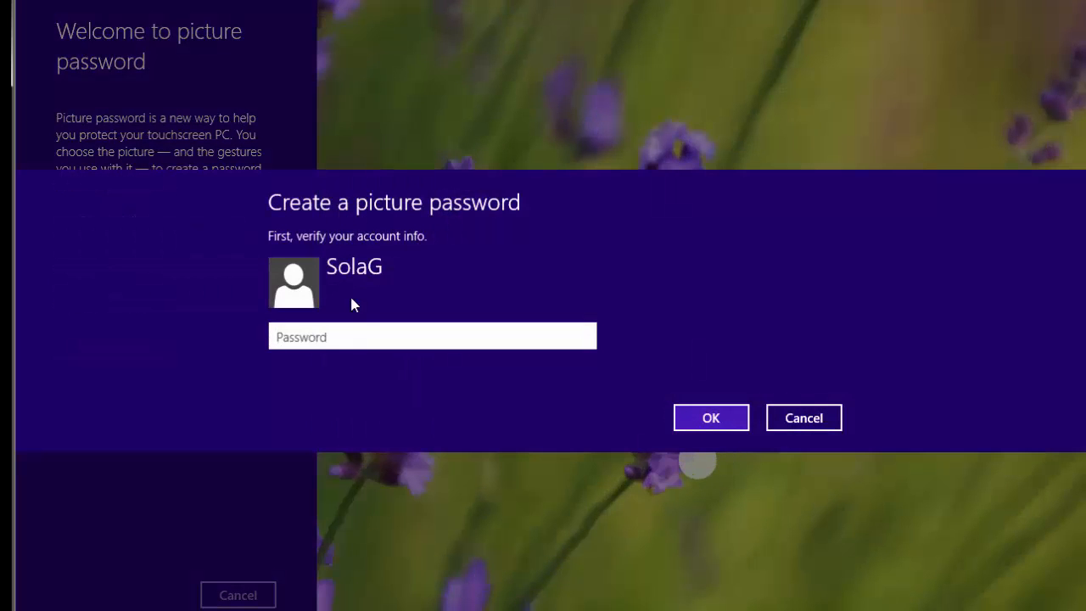
type("••")
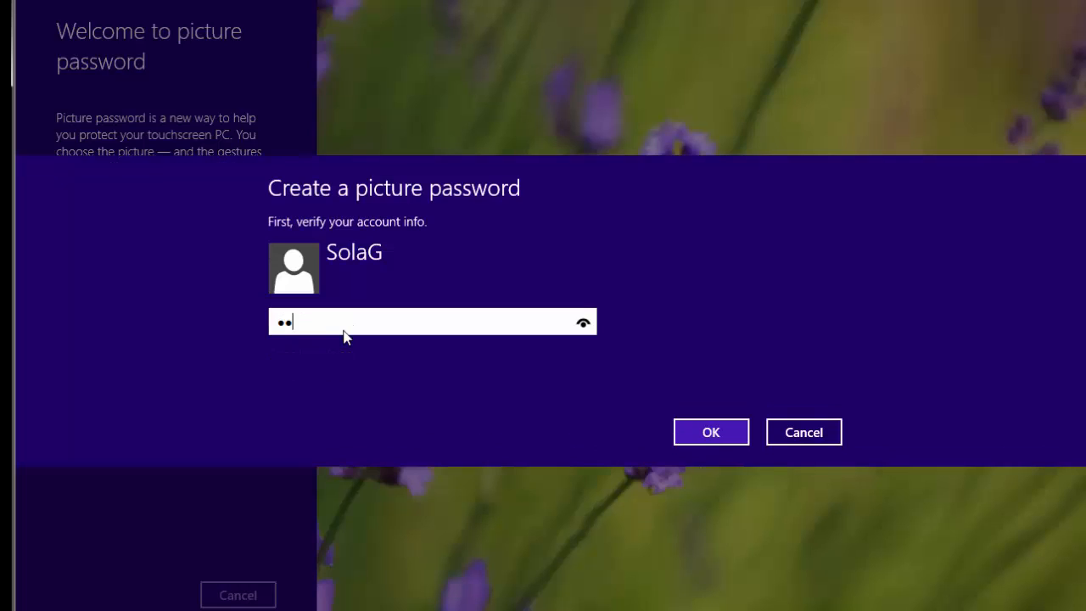
type("•••••••")
left_click(693, 434)
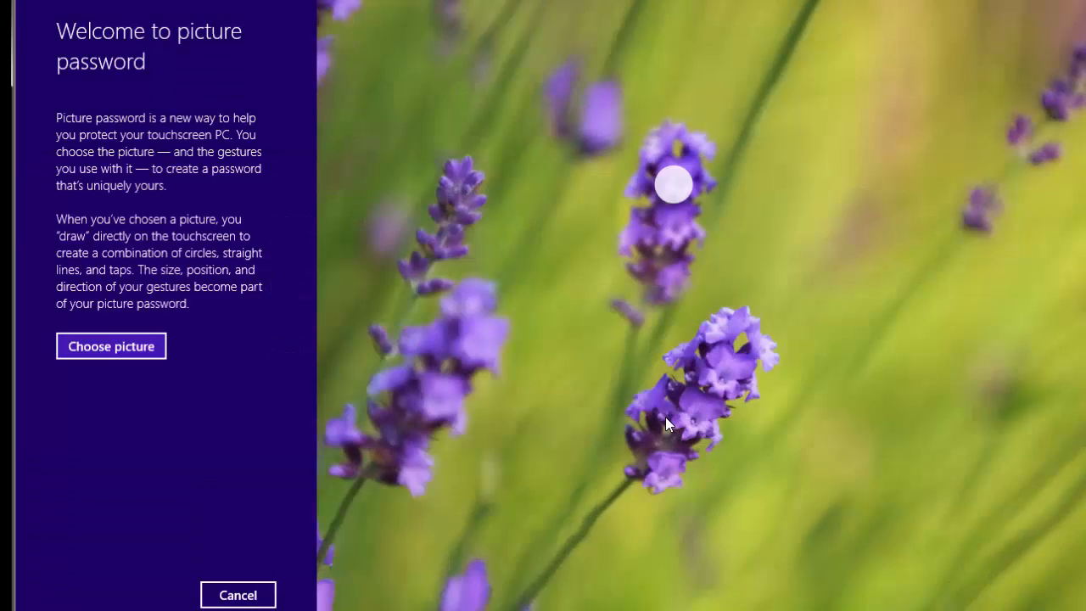
left_click(153, 347)
left_click(243, 210)
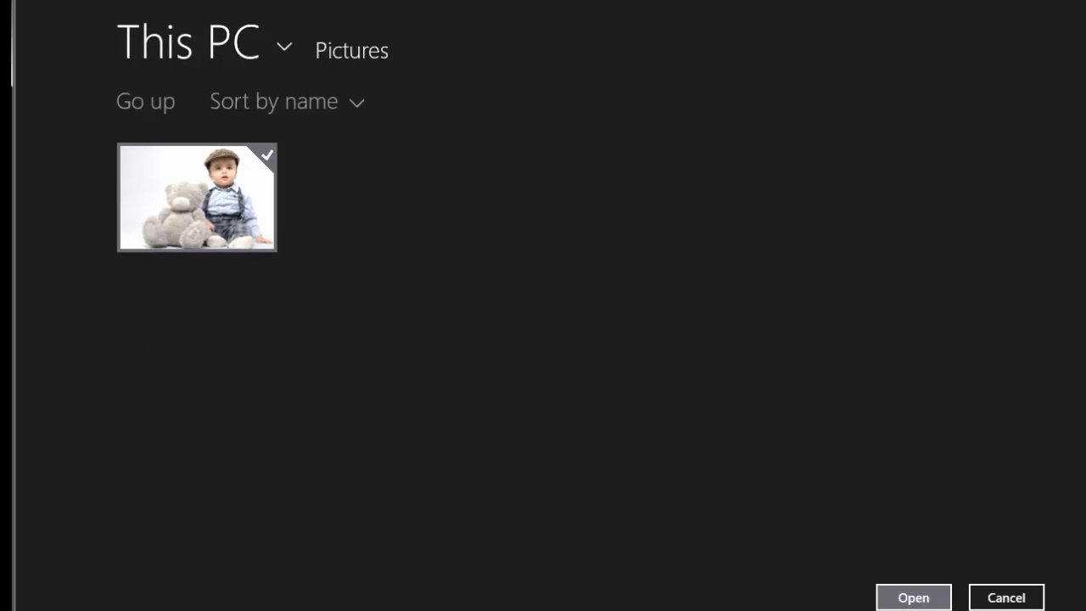
left_click(922, 601)
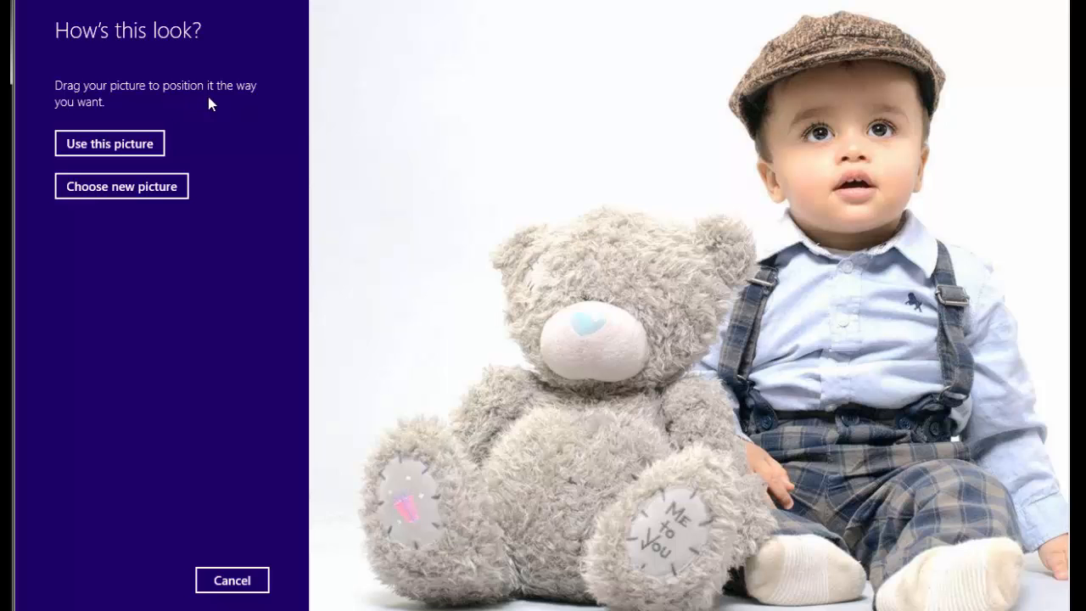
left_click_drag(669, 241, 525, 273)
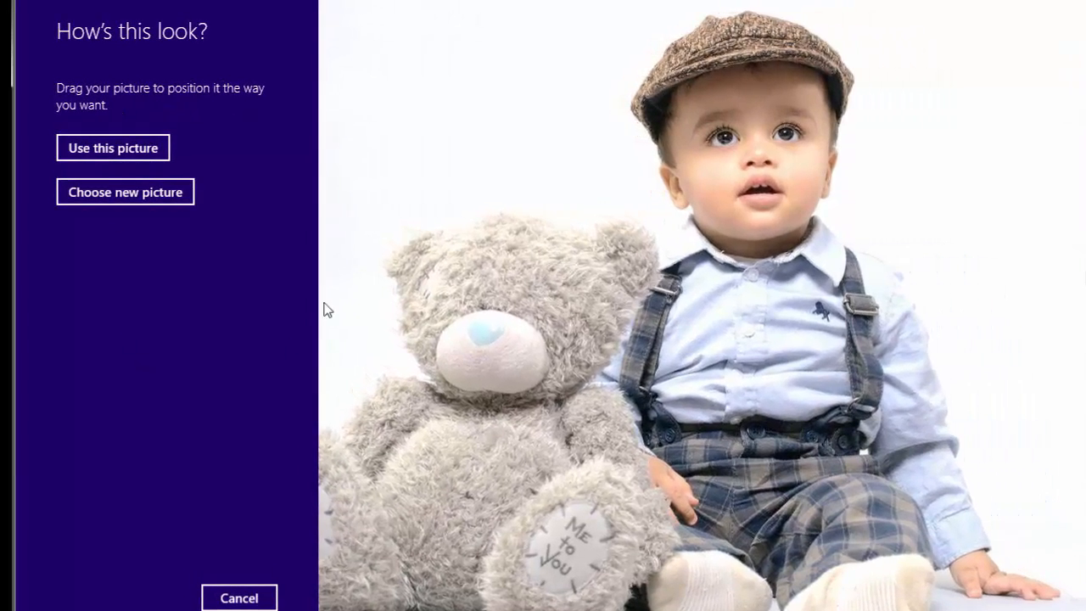
Step: Accept the photo and draw three gestures: the boy's right eye, his ear, and his hand
left_click(138, 150)
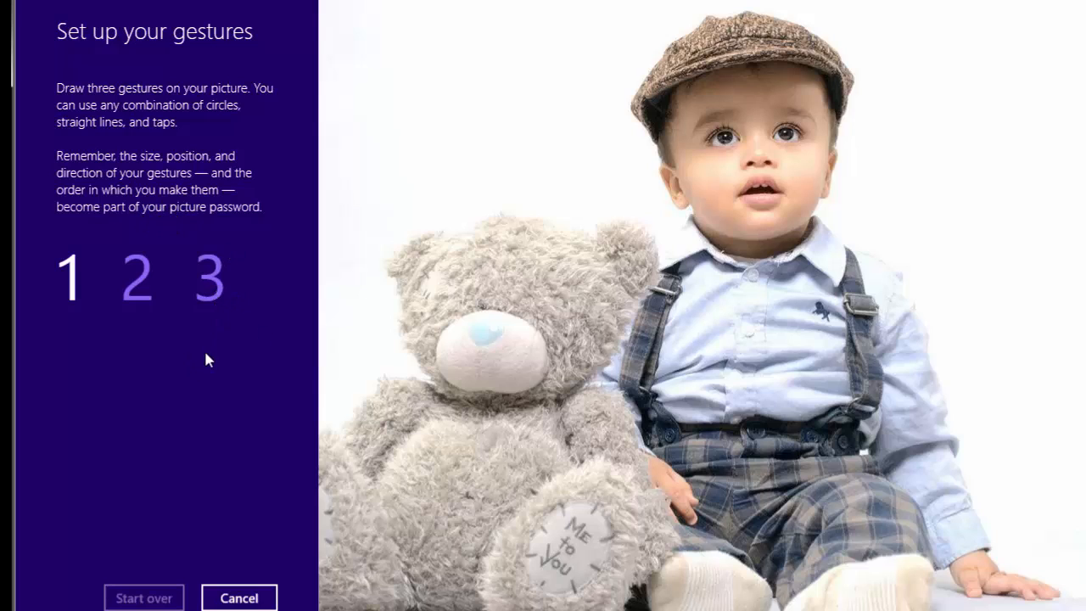
left_click(789, 130)
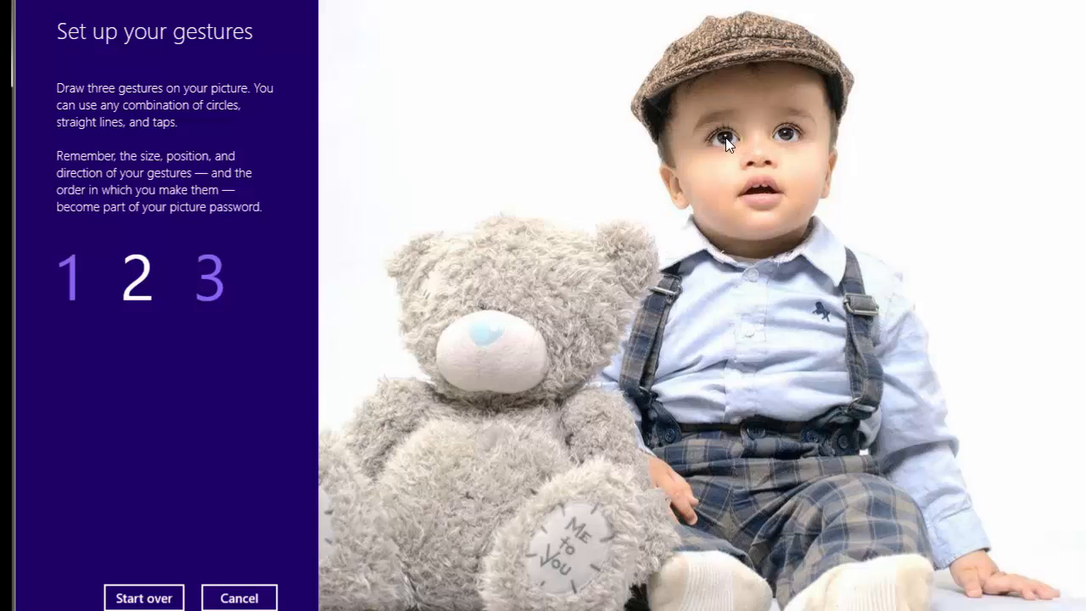
left_click(672, 183)
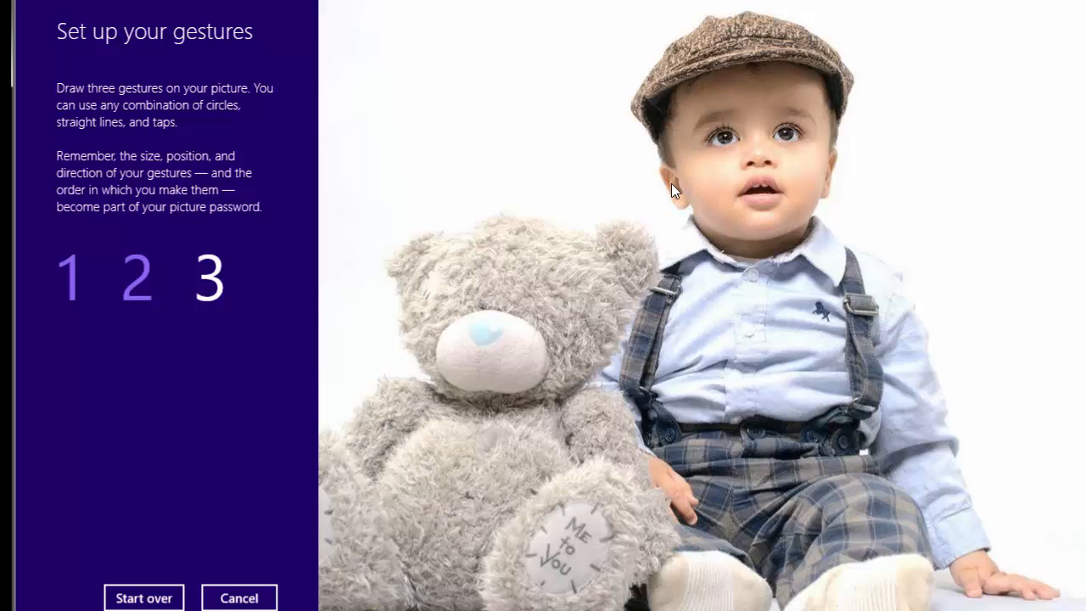
left_click(990, 572)
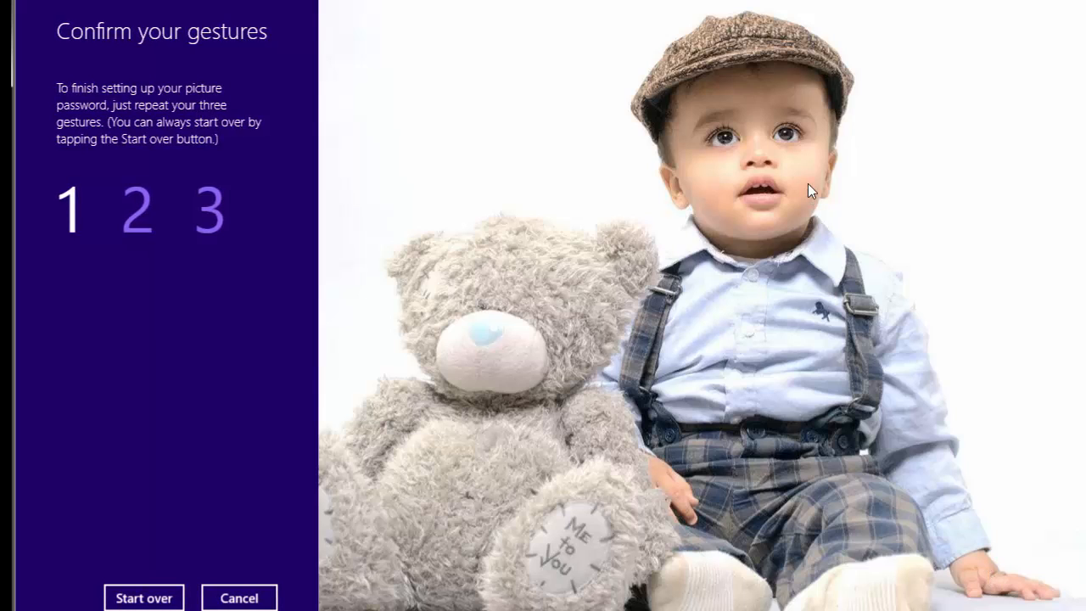
Step: Repeat the eye, ear and hand gestures to confirm, and finish the picture password
left_click(788, 131)
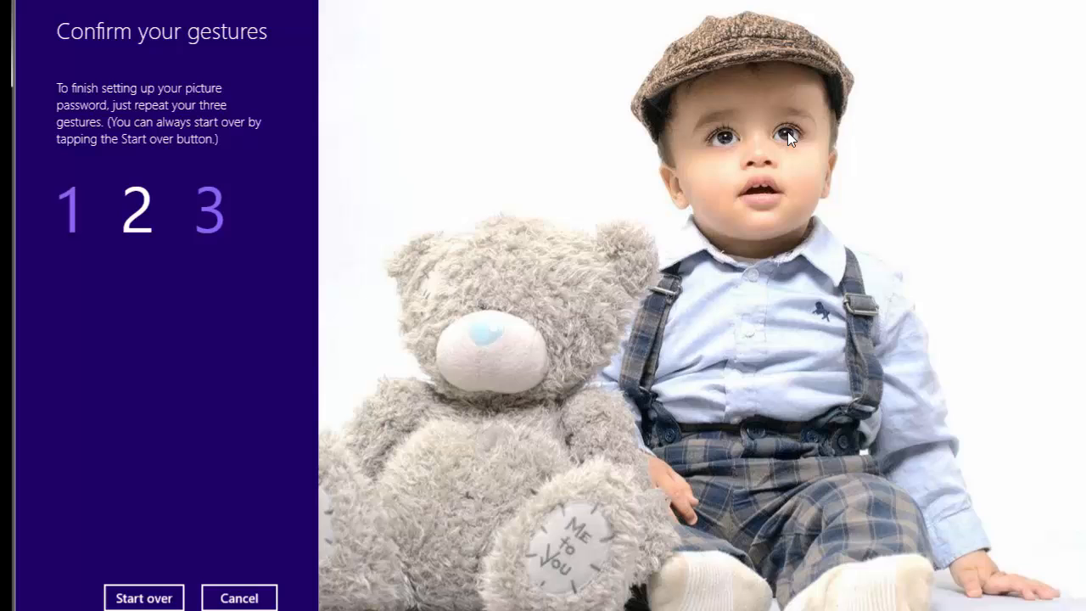
left_click(675, 188)
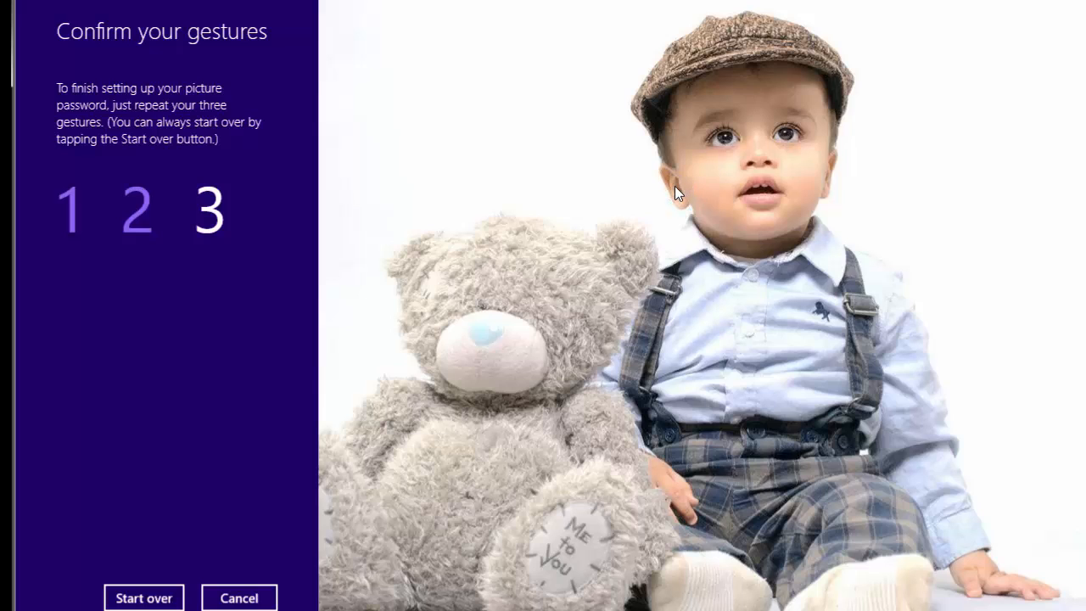
left_click(977, 574)
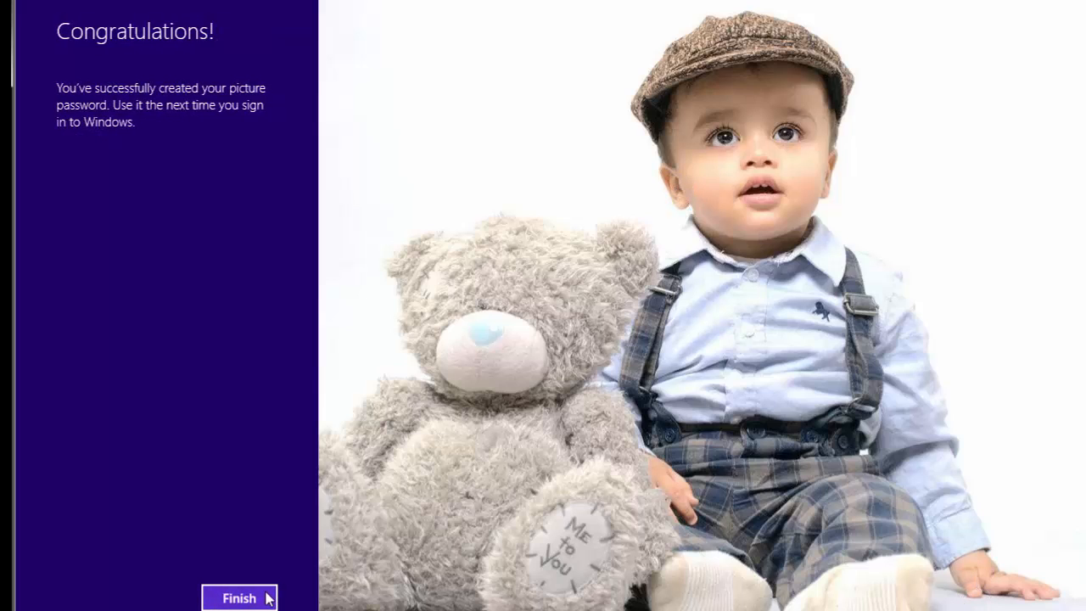
left_click(241, 599)
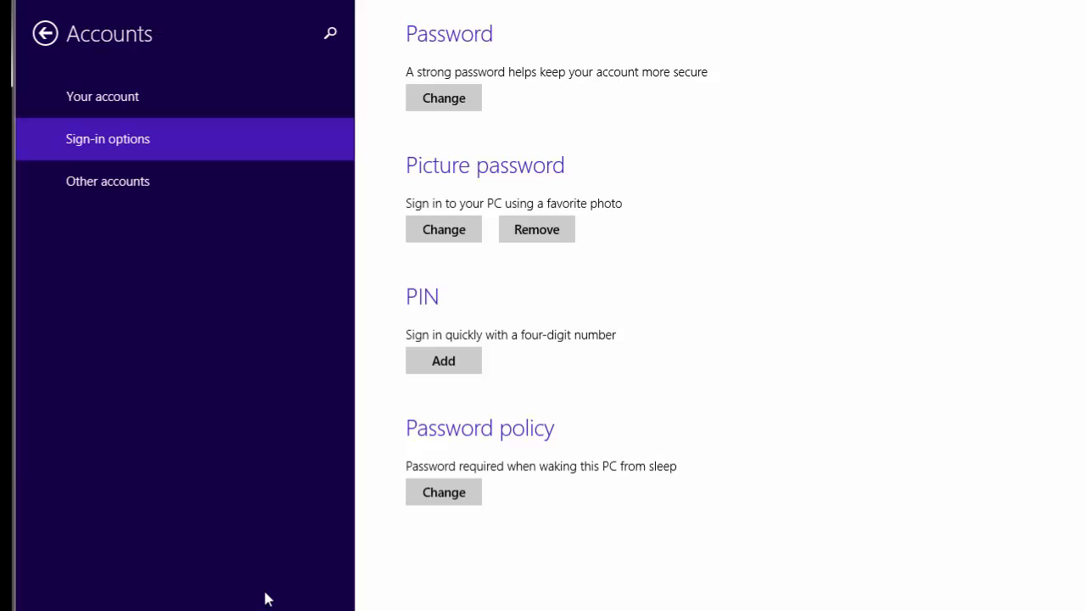
Step: Sign out, then sign back in by drawing the picture-password gestures on the eye and hand
key("super")
mouse_move(314, 594)
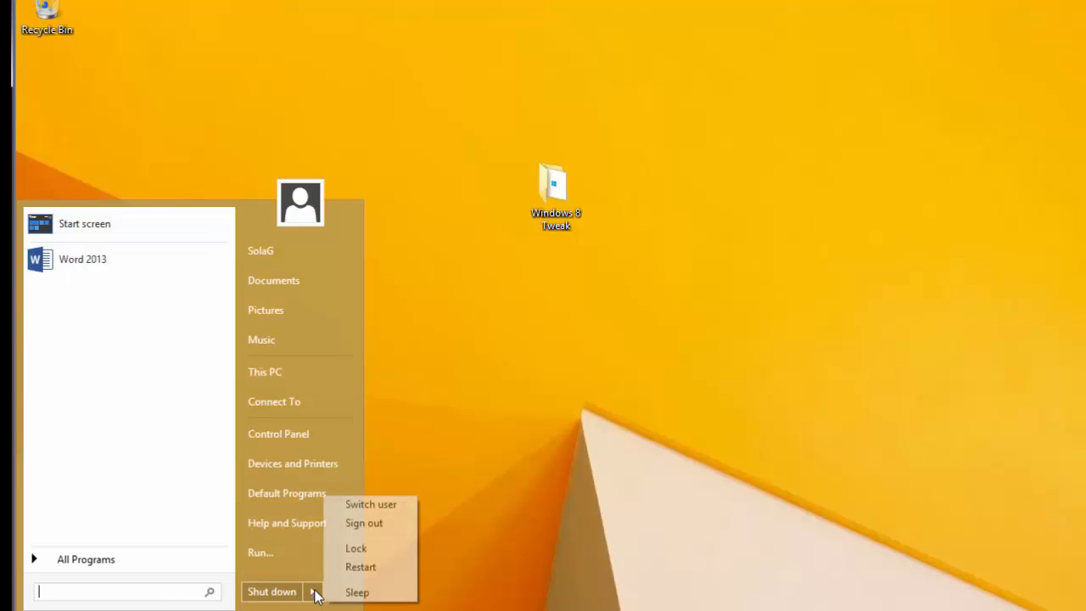
left_click(381, 525)
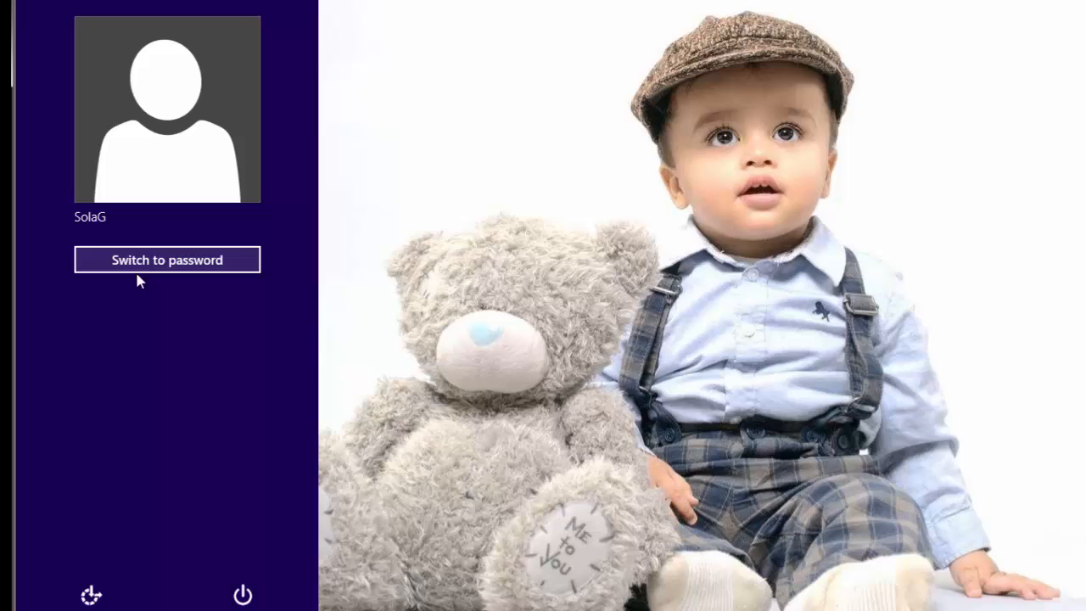
left_click(785, 131)
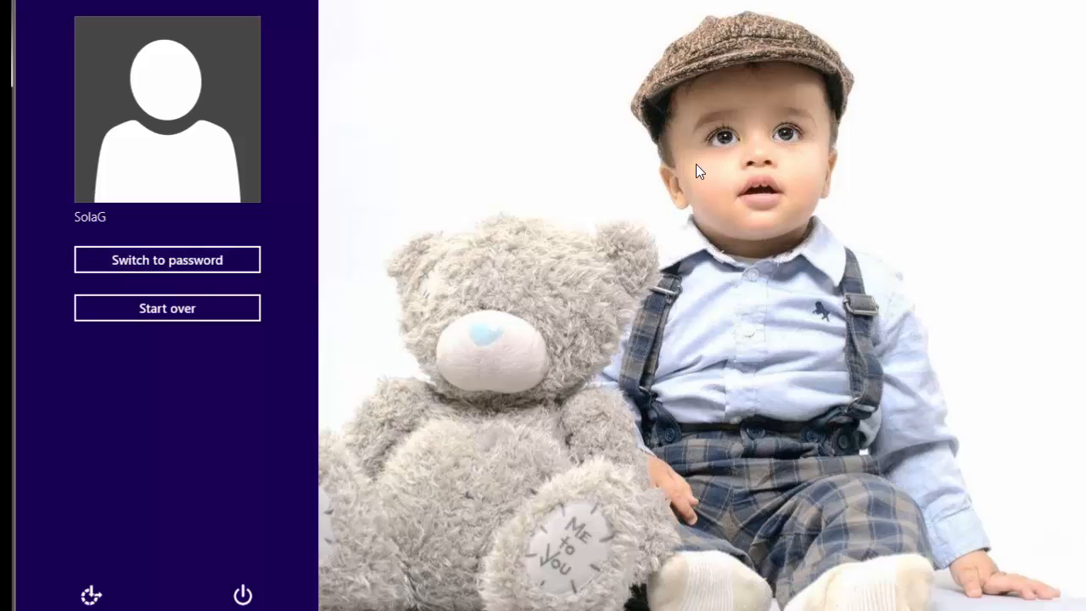
left_click(993, 575)
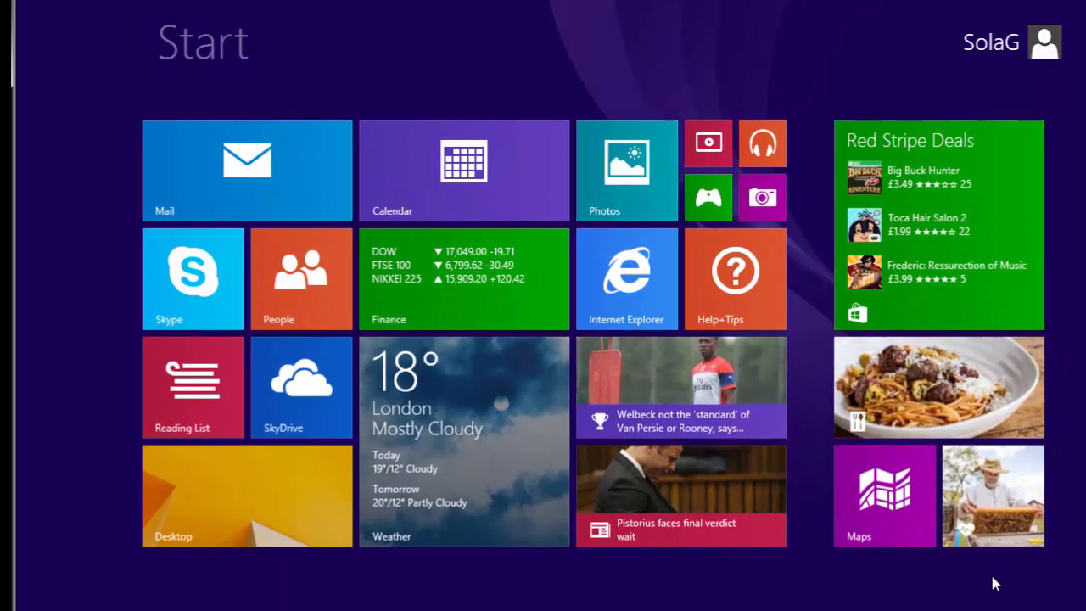
Step: Set the baby-with-teddy photo from Pictures as the account picture and check it in the Start menu
left_click(1050, 17)
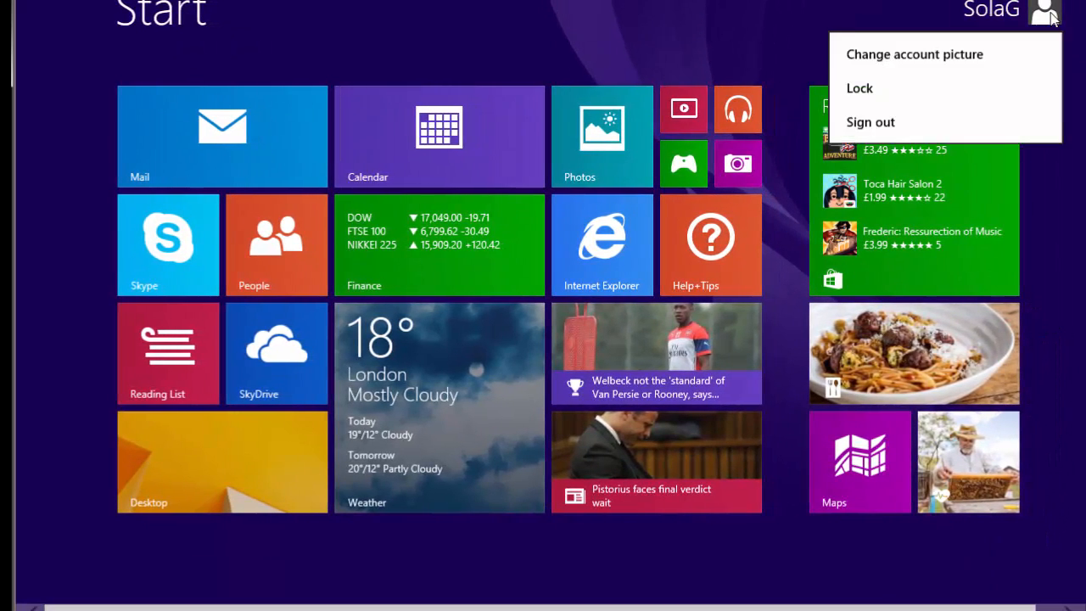
left_click(898, 58)
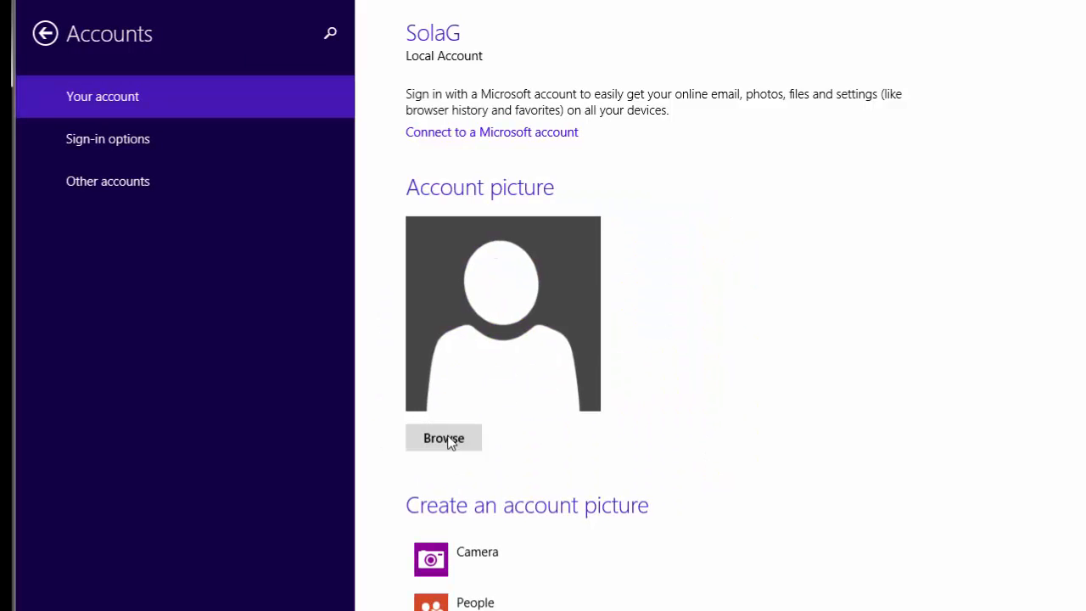
left_click(444, 438)
left_click(199, 197)
left_click(927, 597)
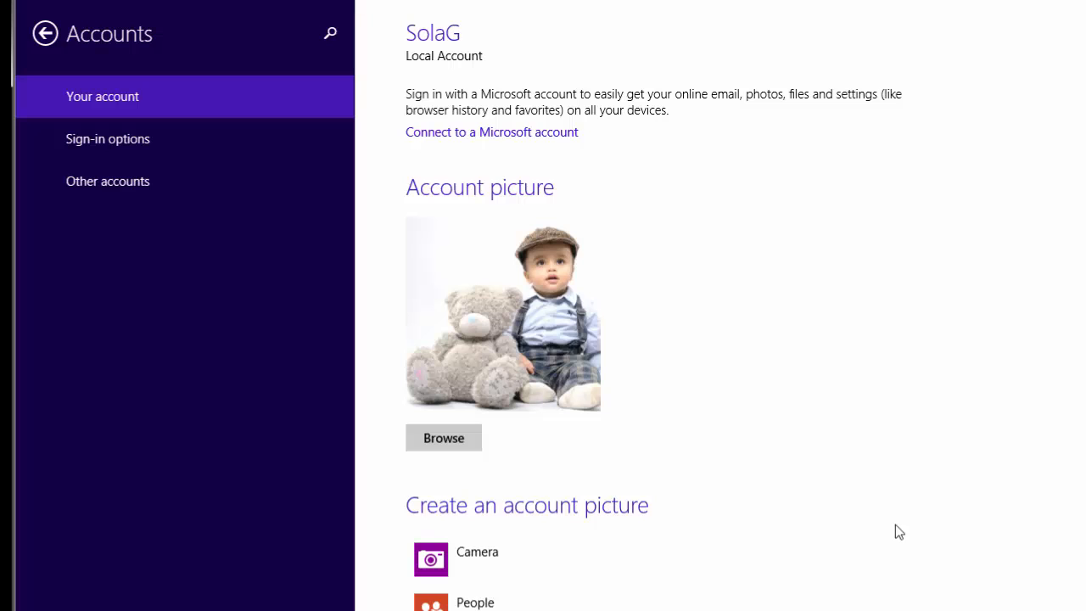
key("super")
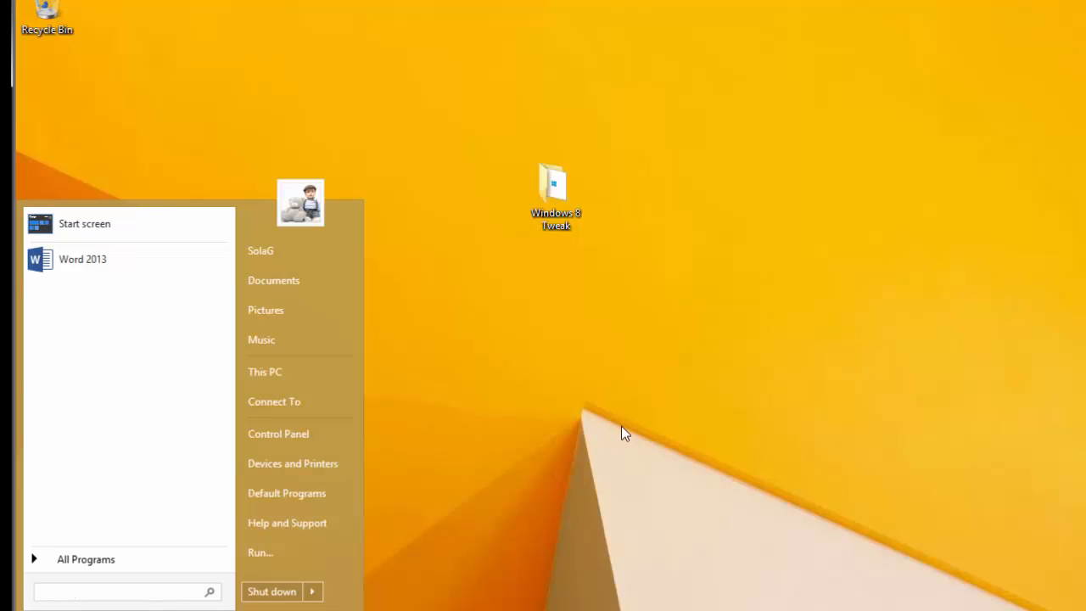
left_click(312, 592)
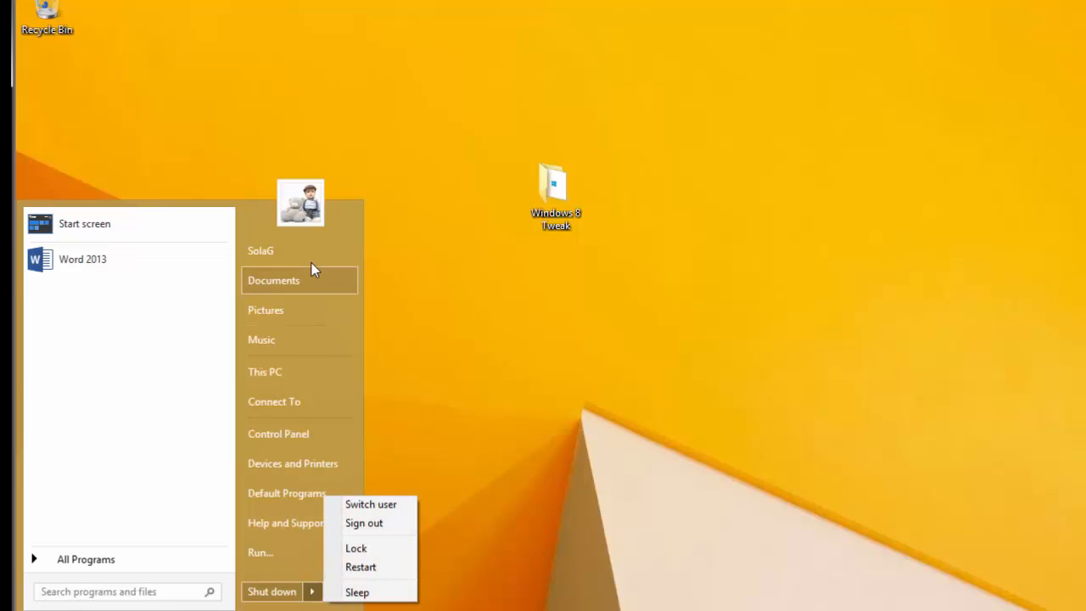
Step: Sign out, try the text-password option, then return to picture password sign-in
left_click(382, 528)
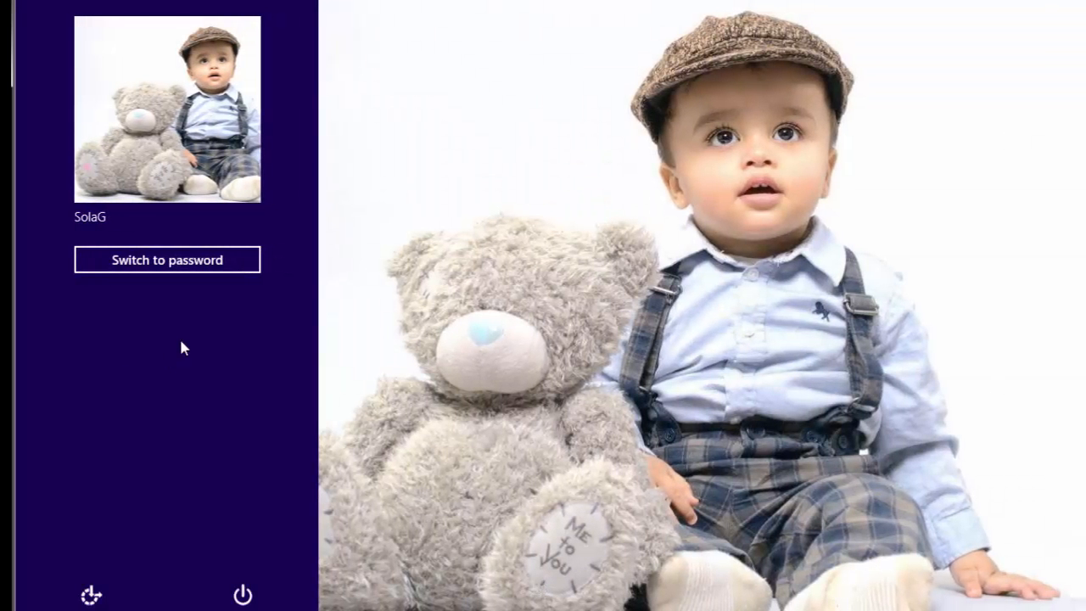
left_click(158, 260)
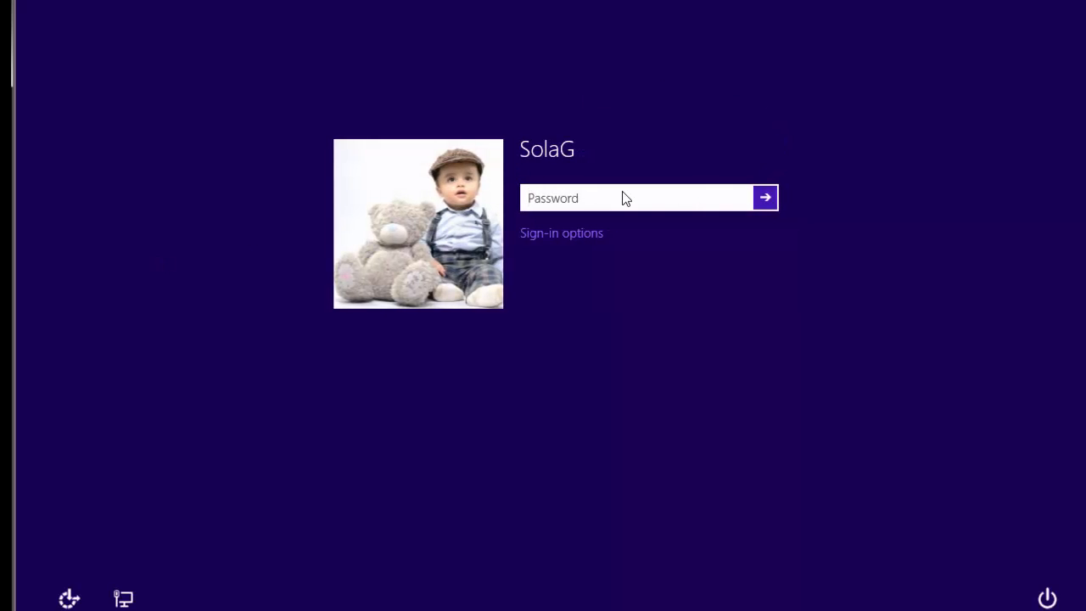
left_click(550, 236)
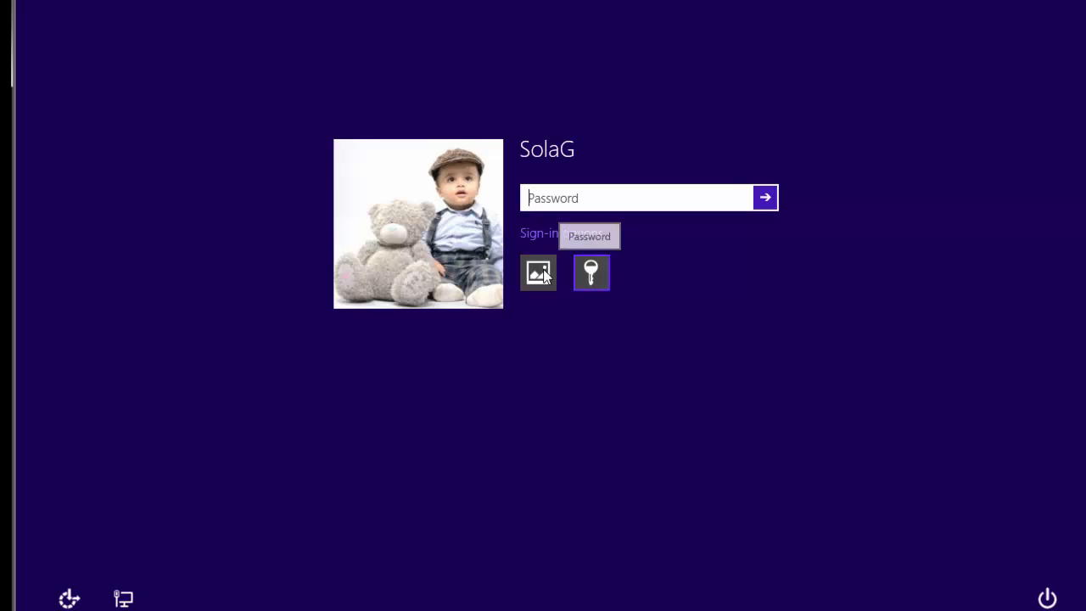
left_click(538, 273)
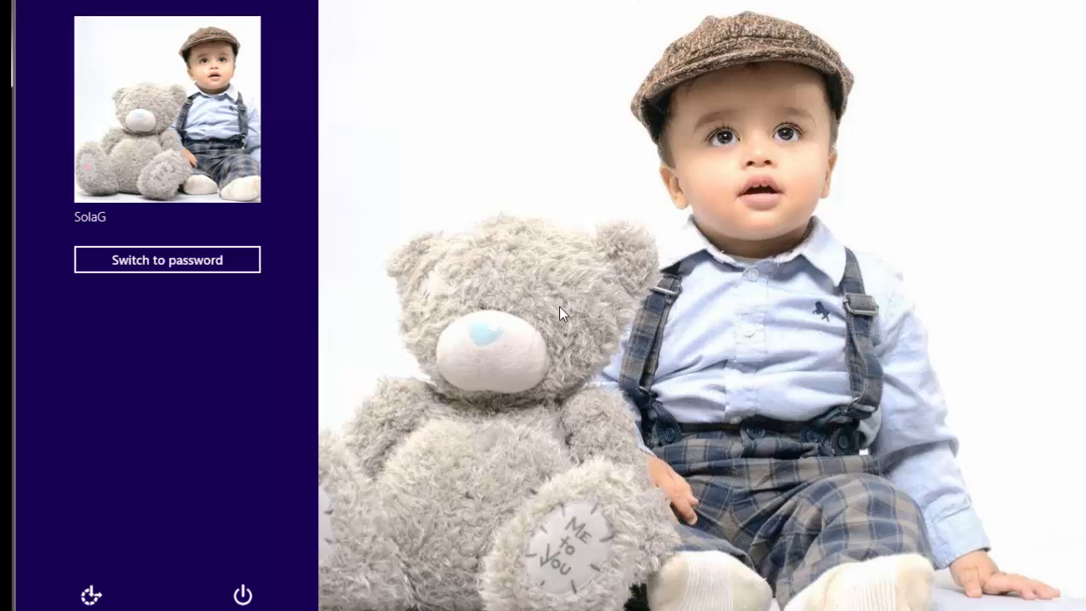
Step: Sign in with the picture gestures after one rejected attempt, then go to the desktop
left_click(723, 133)
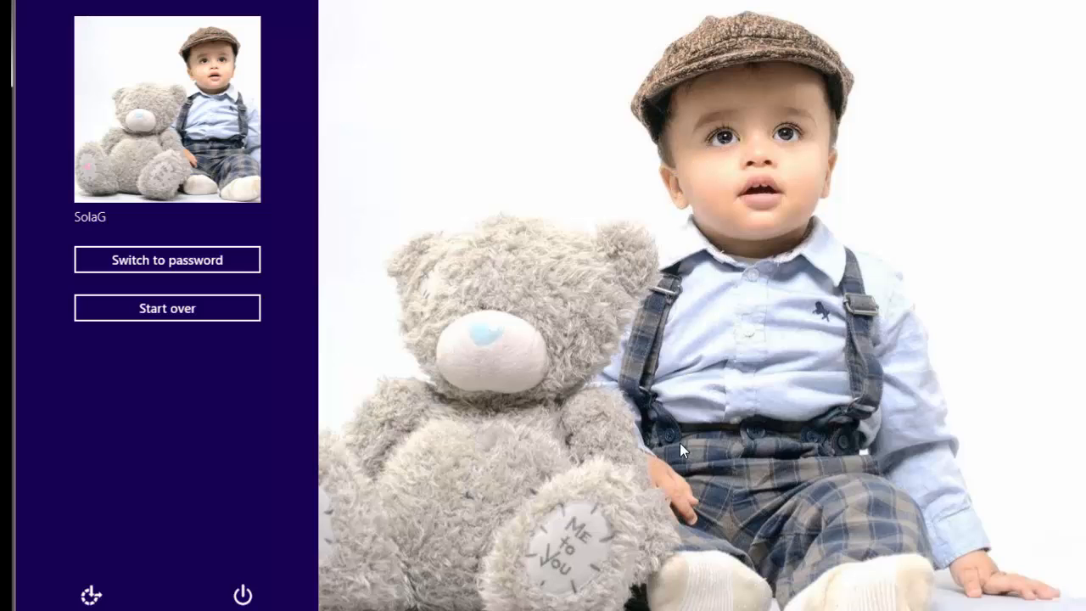
left_click(659, 464)
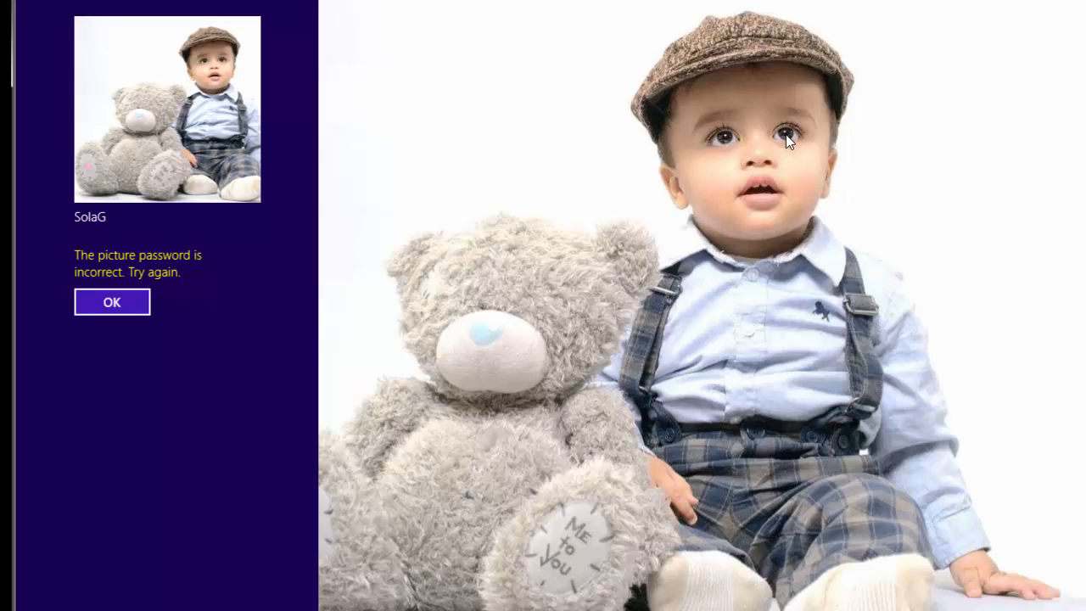
left_click(127, 302)
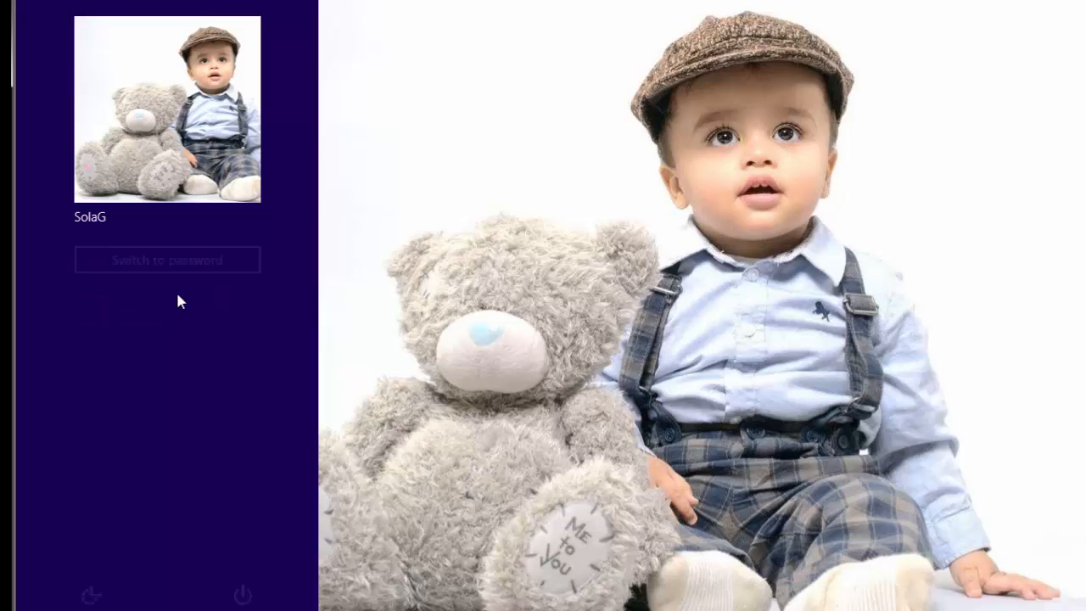
left_click(787, 126)
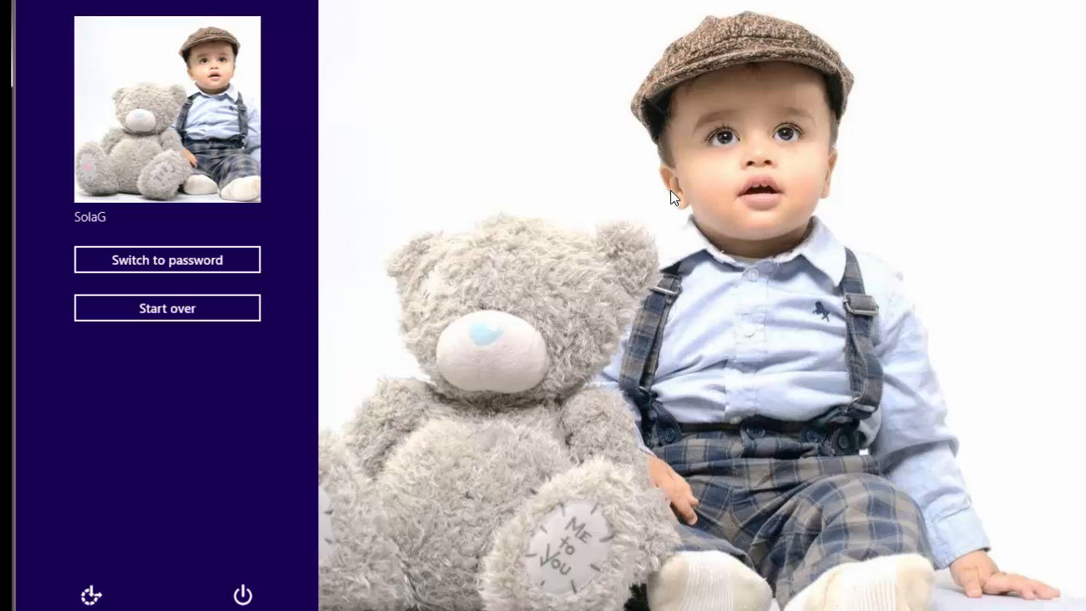
left_click(989, 557)
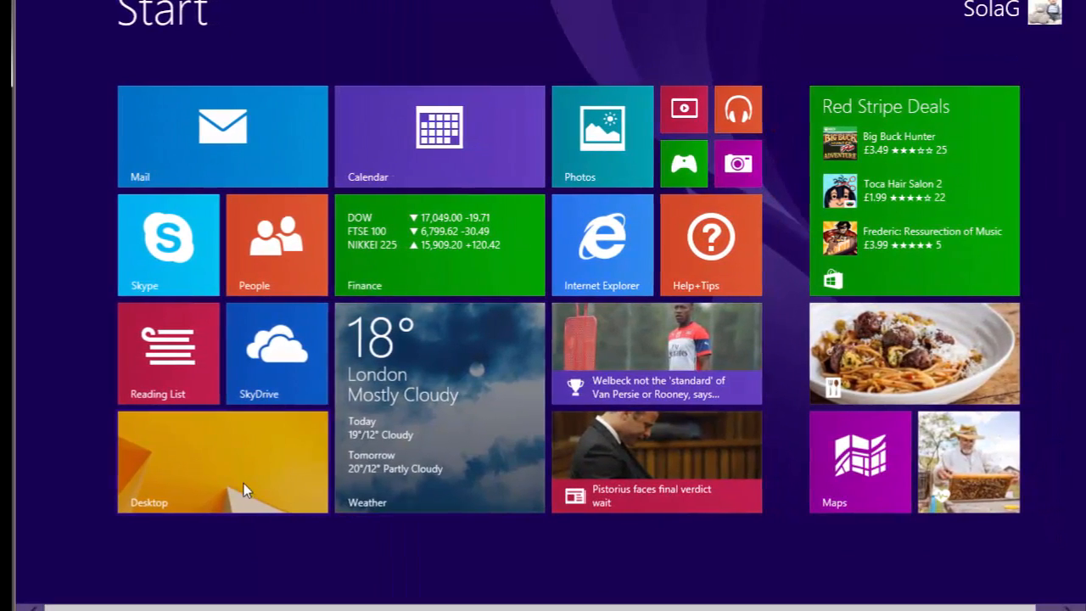
left_click(244, 488)
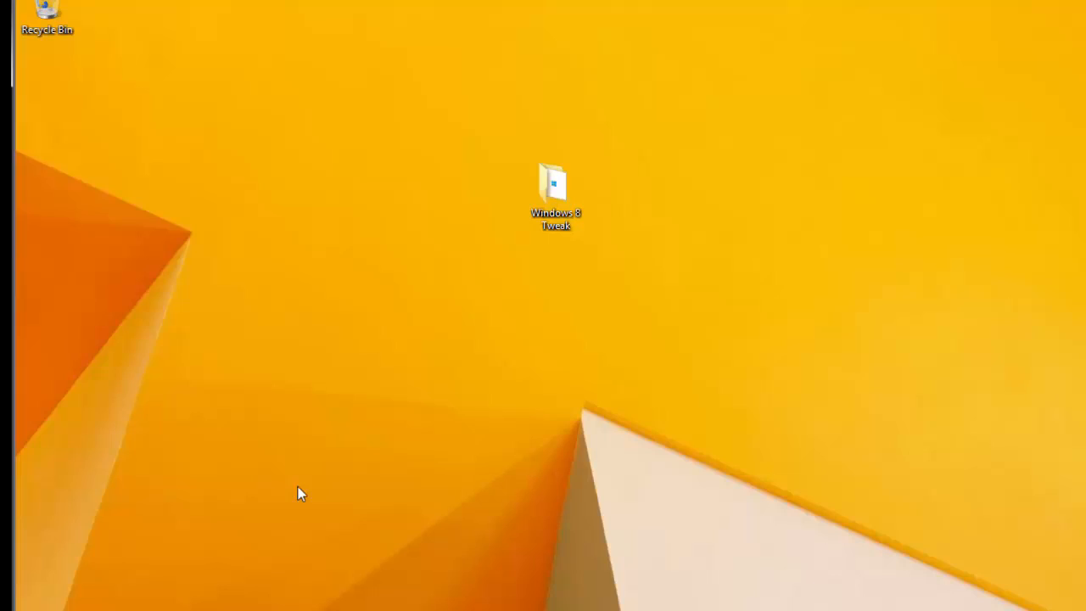